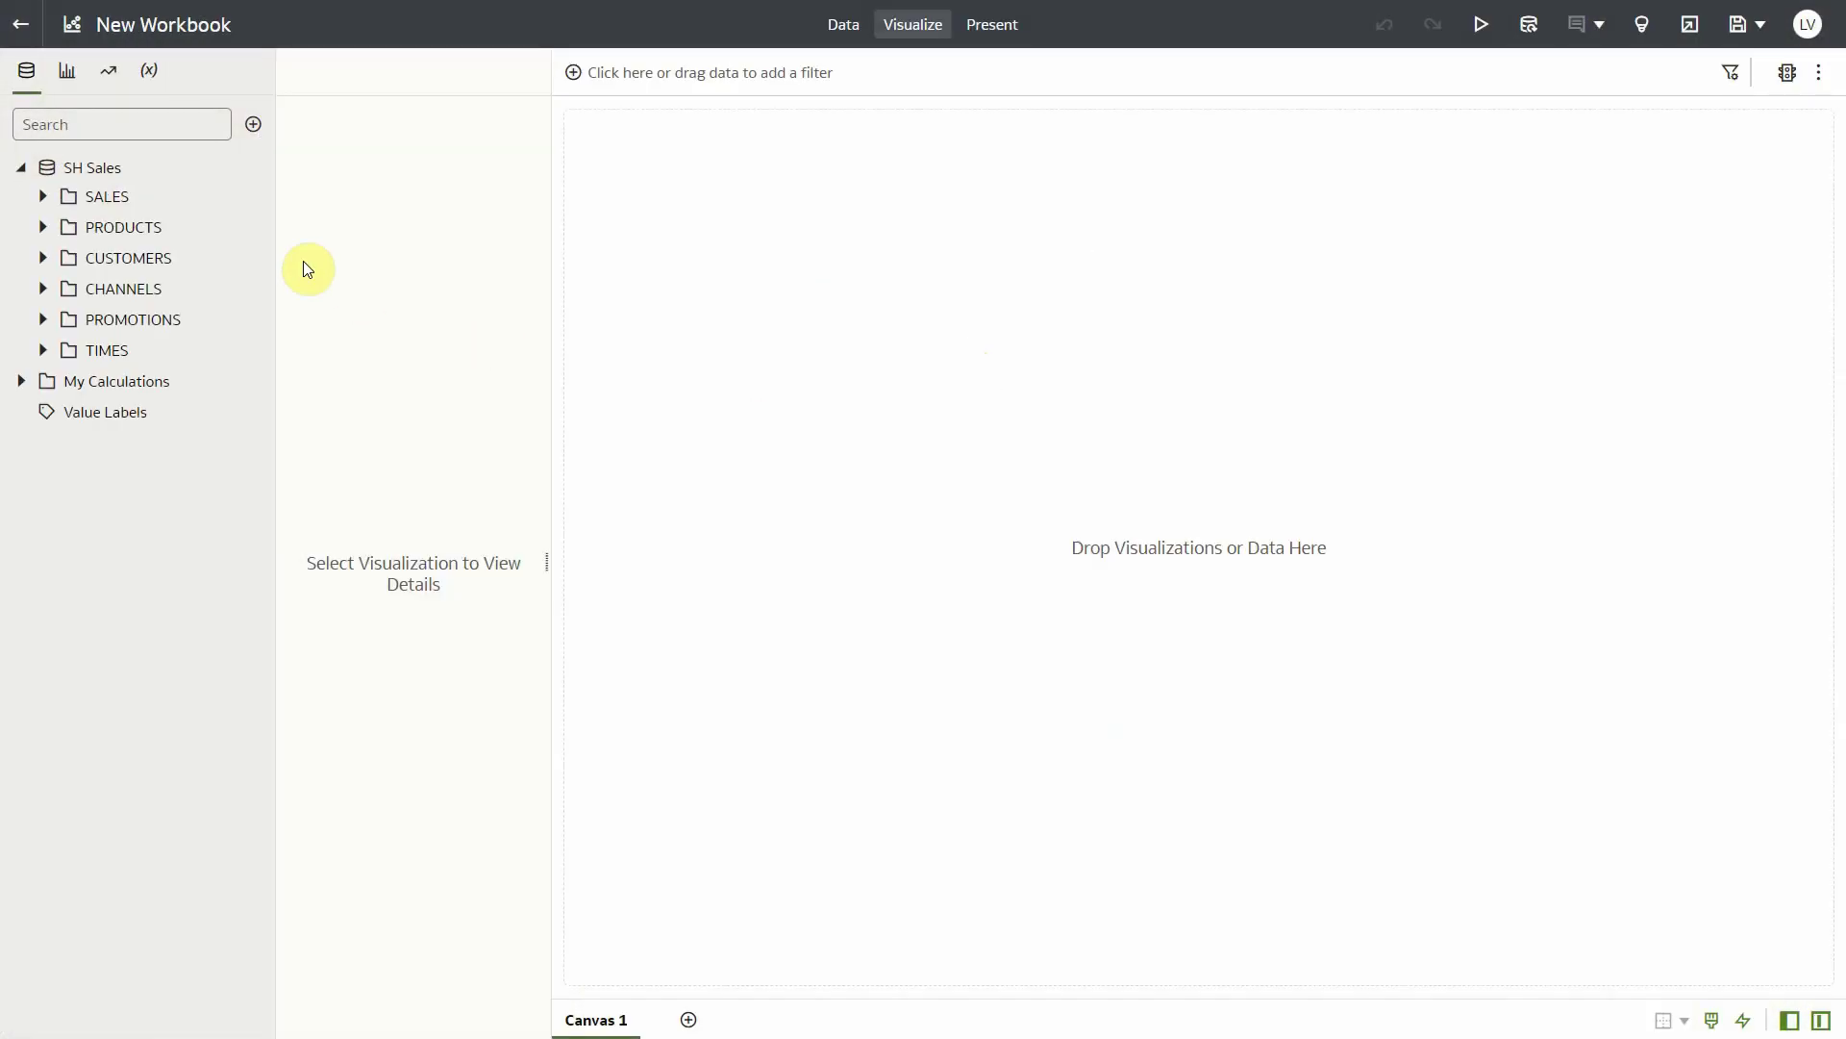
- Expand the SALES and PRODUCTS tables in the Data panel to list their columns
click(46, 199)
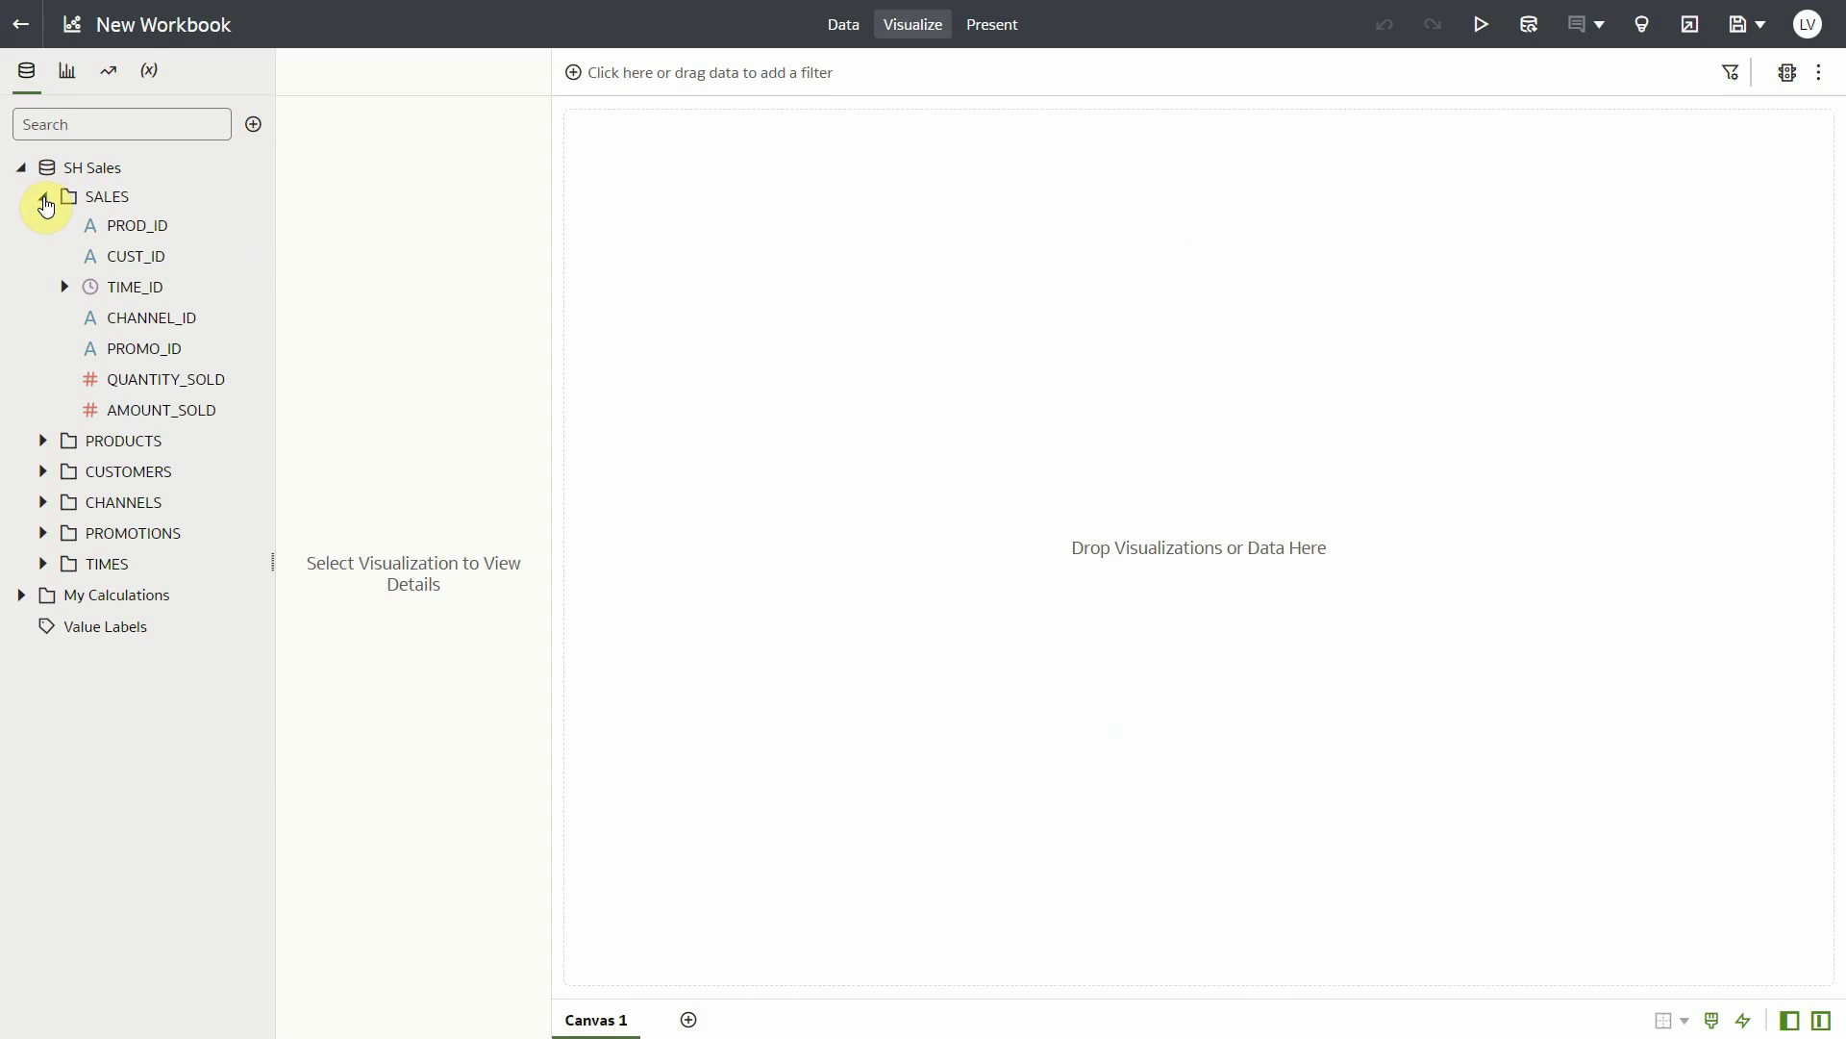
click(42, 441)
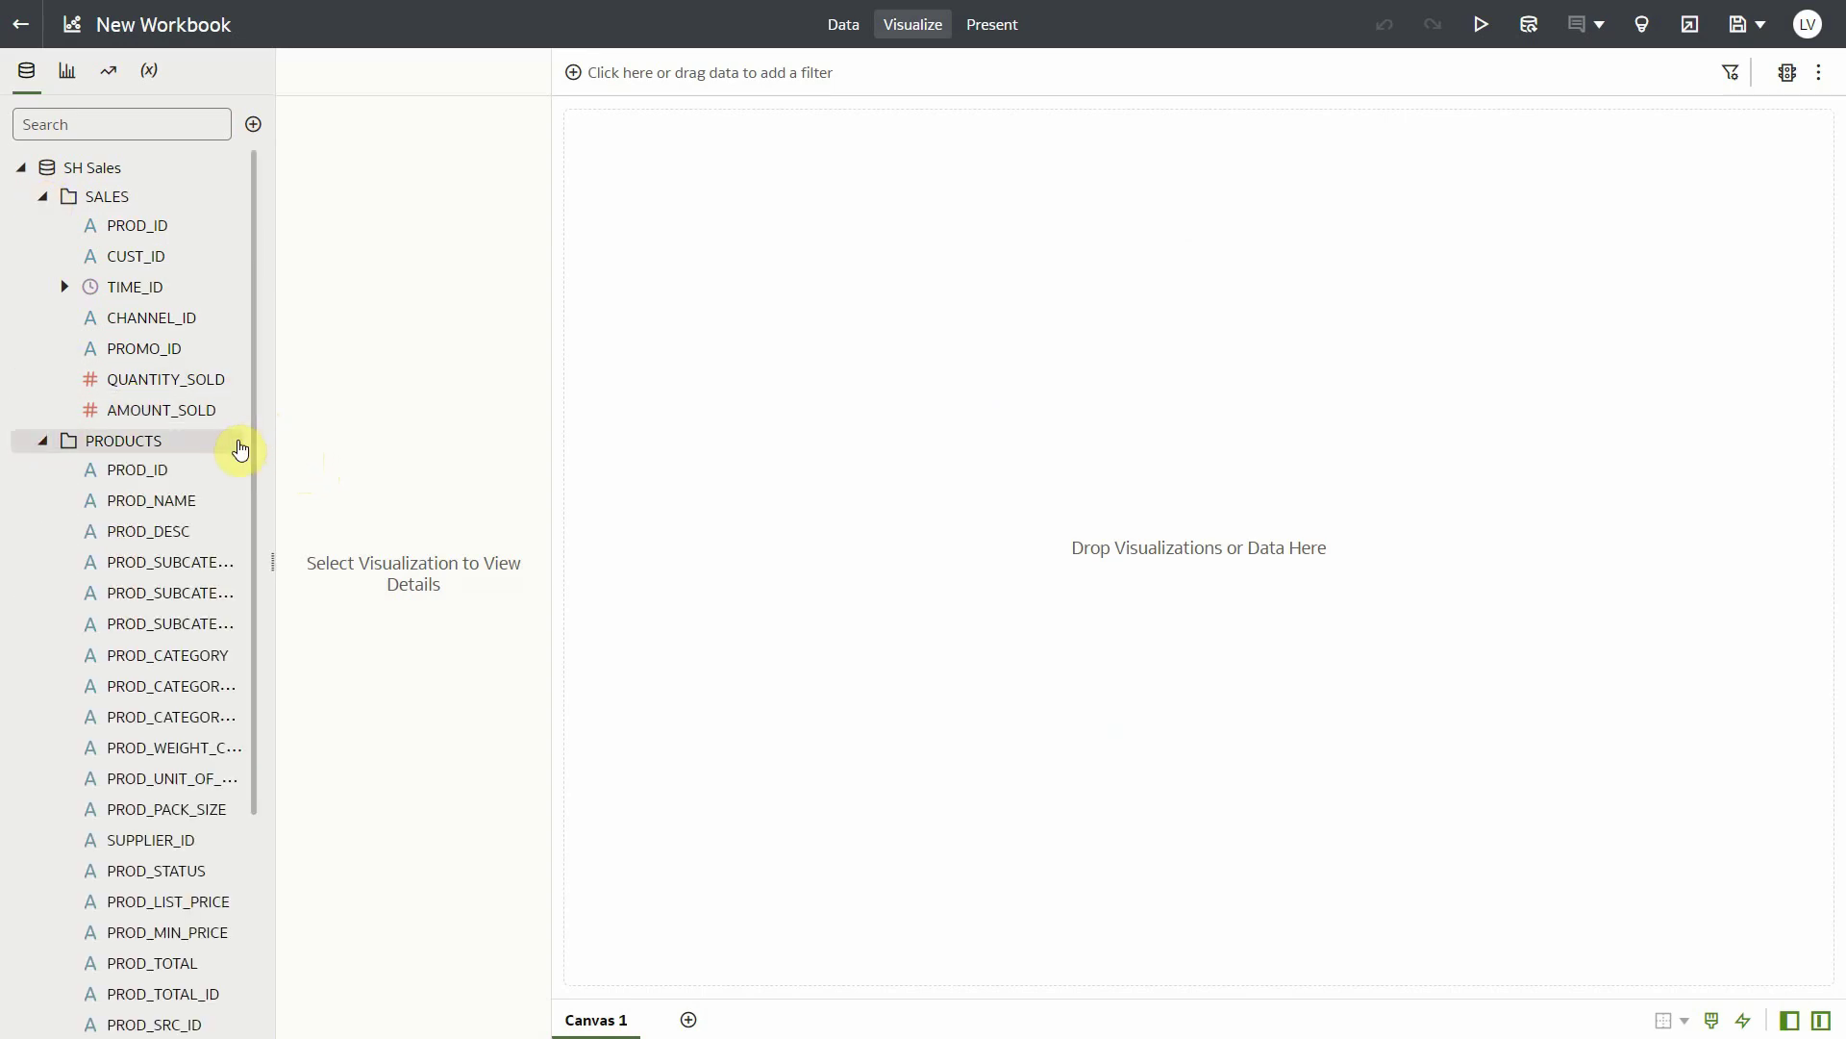
click(842, 26)
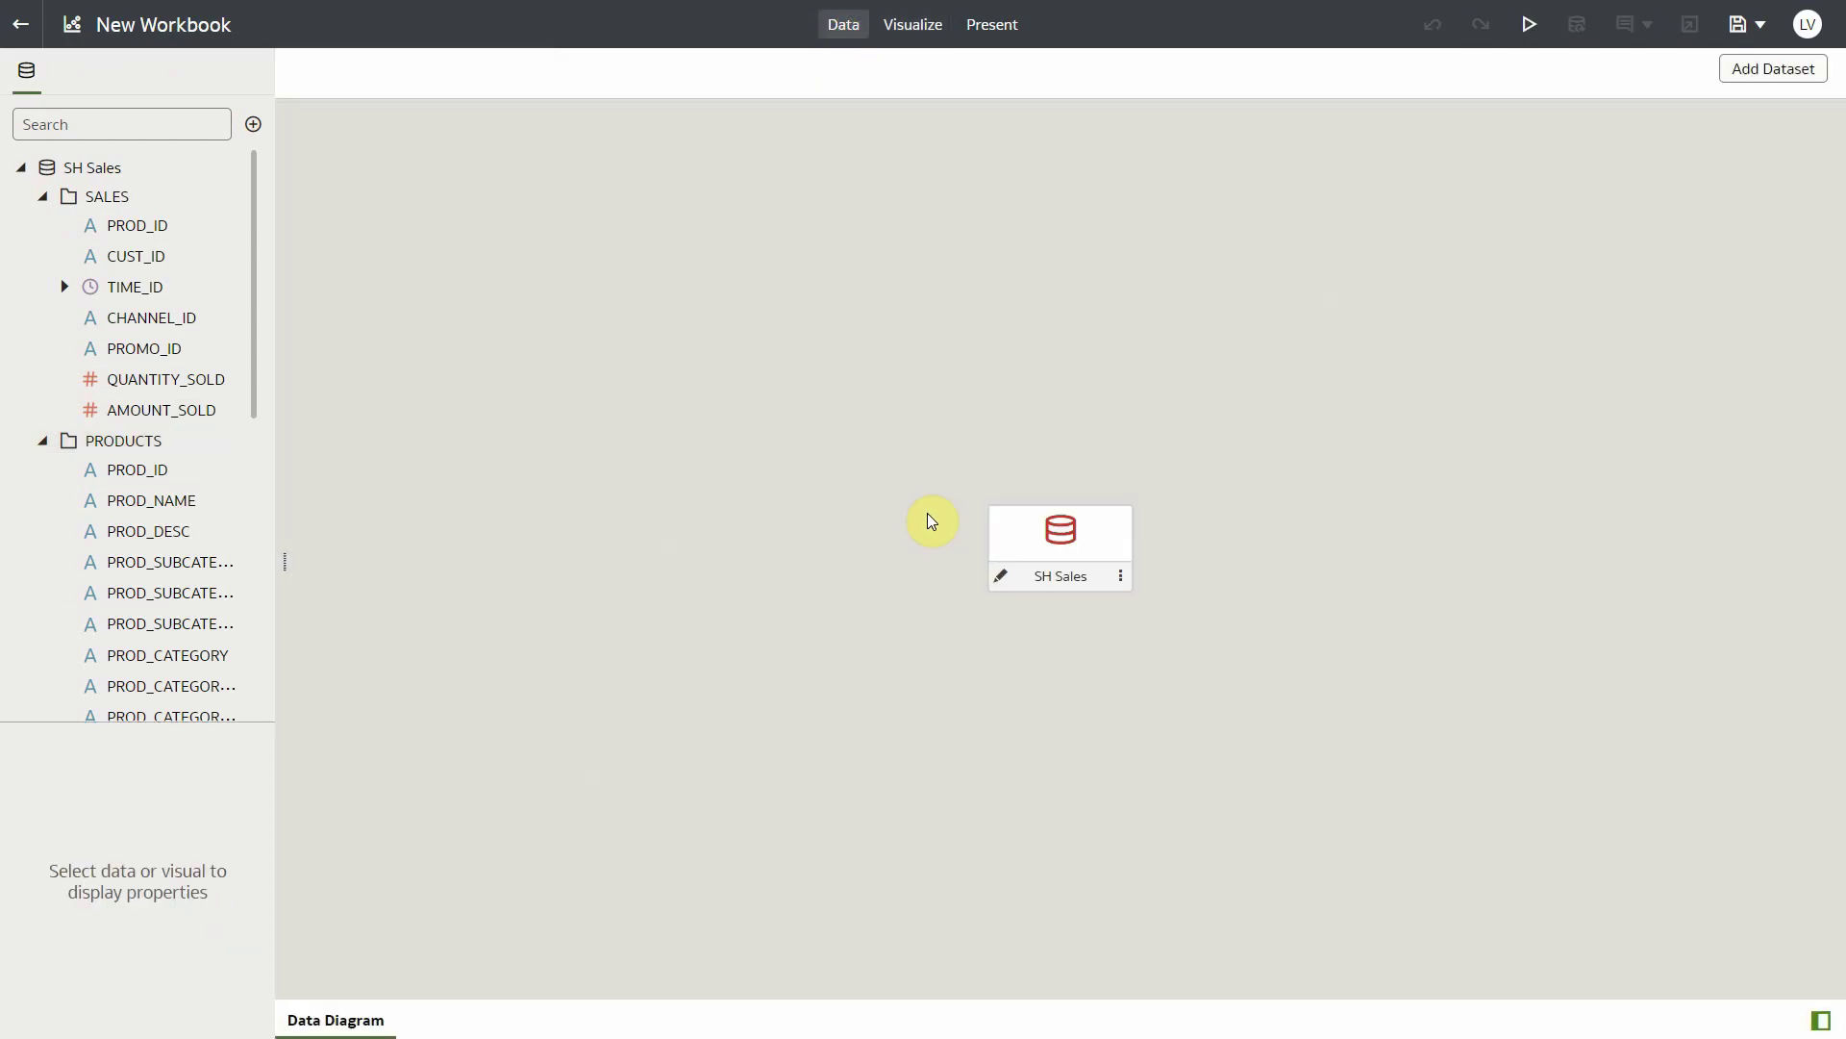
click(994, 577)
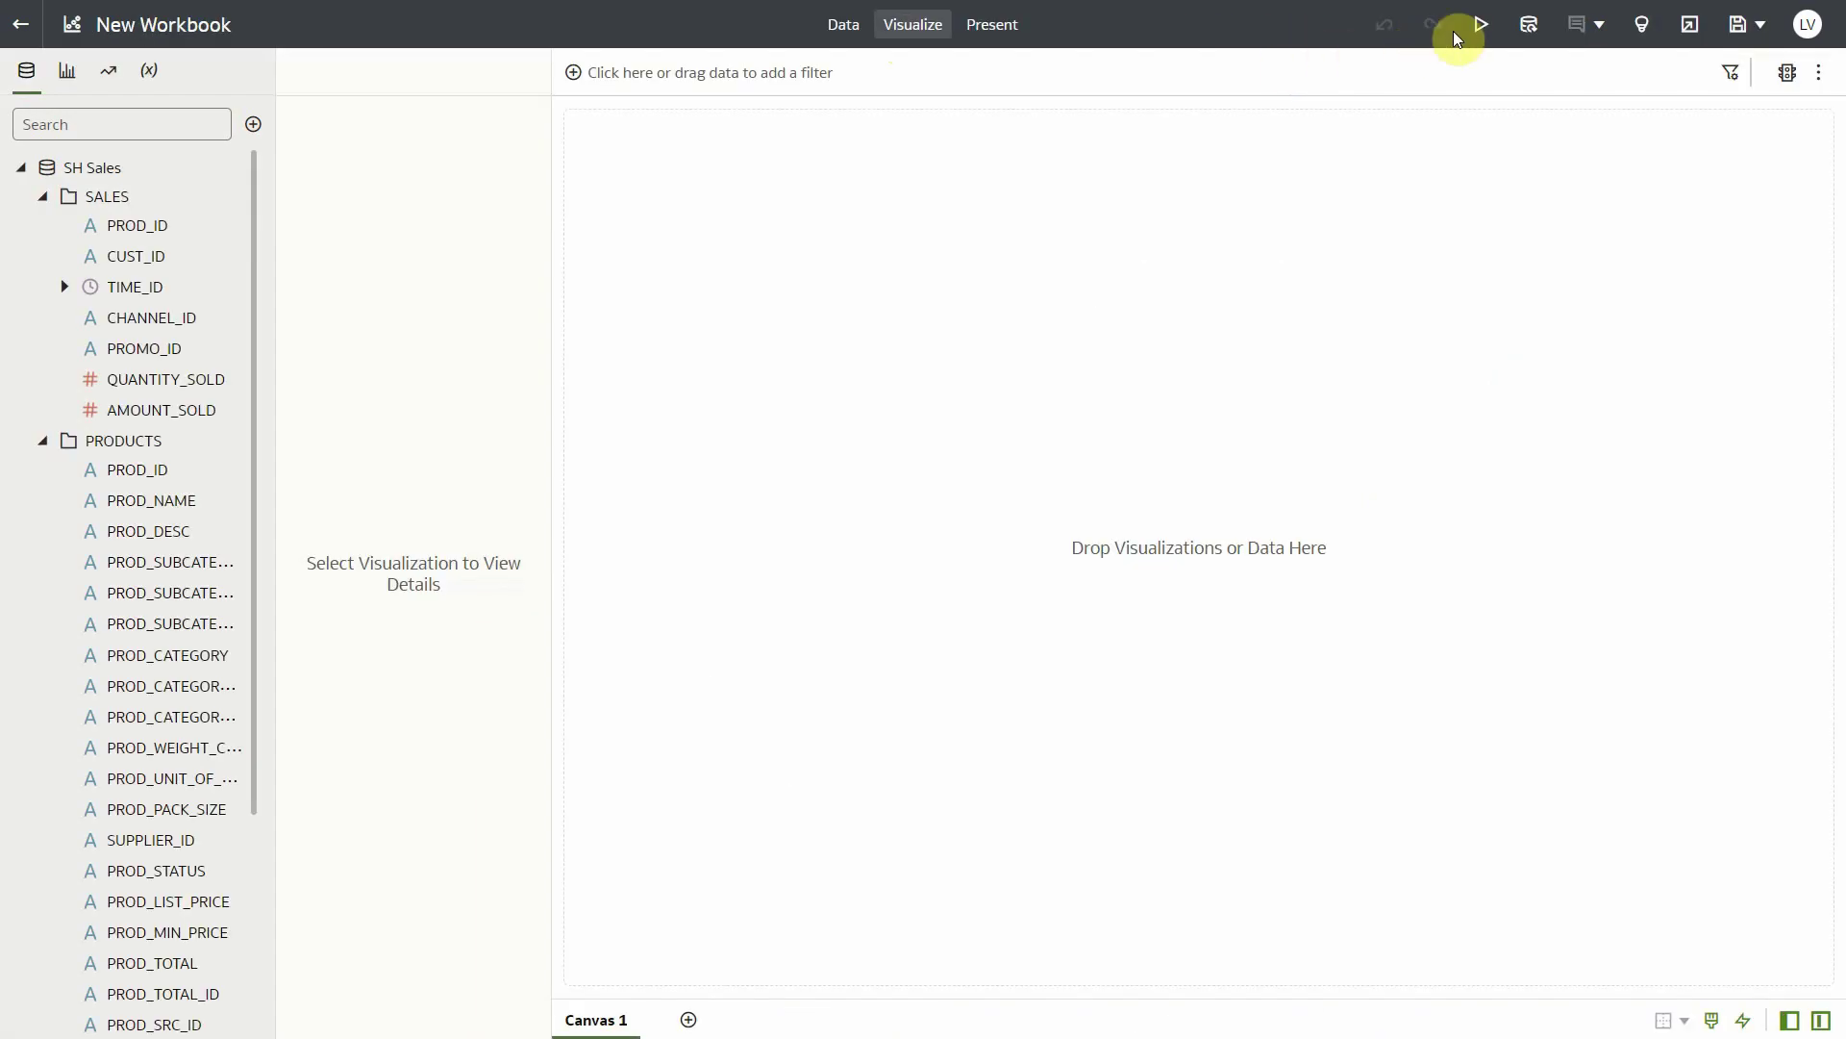
click(1641, 29)
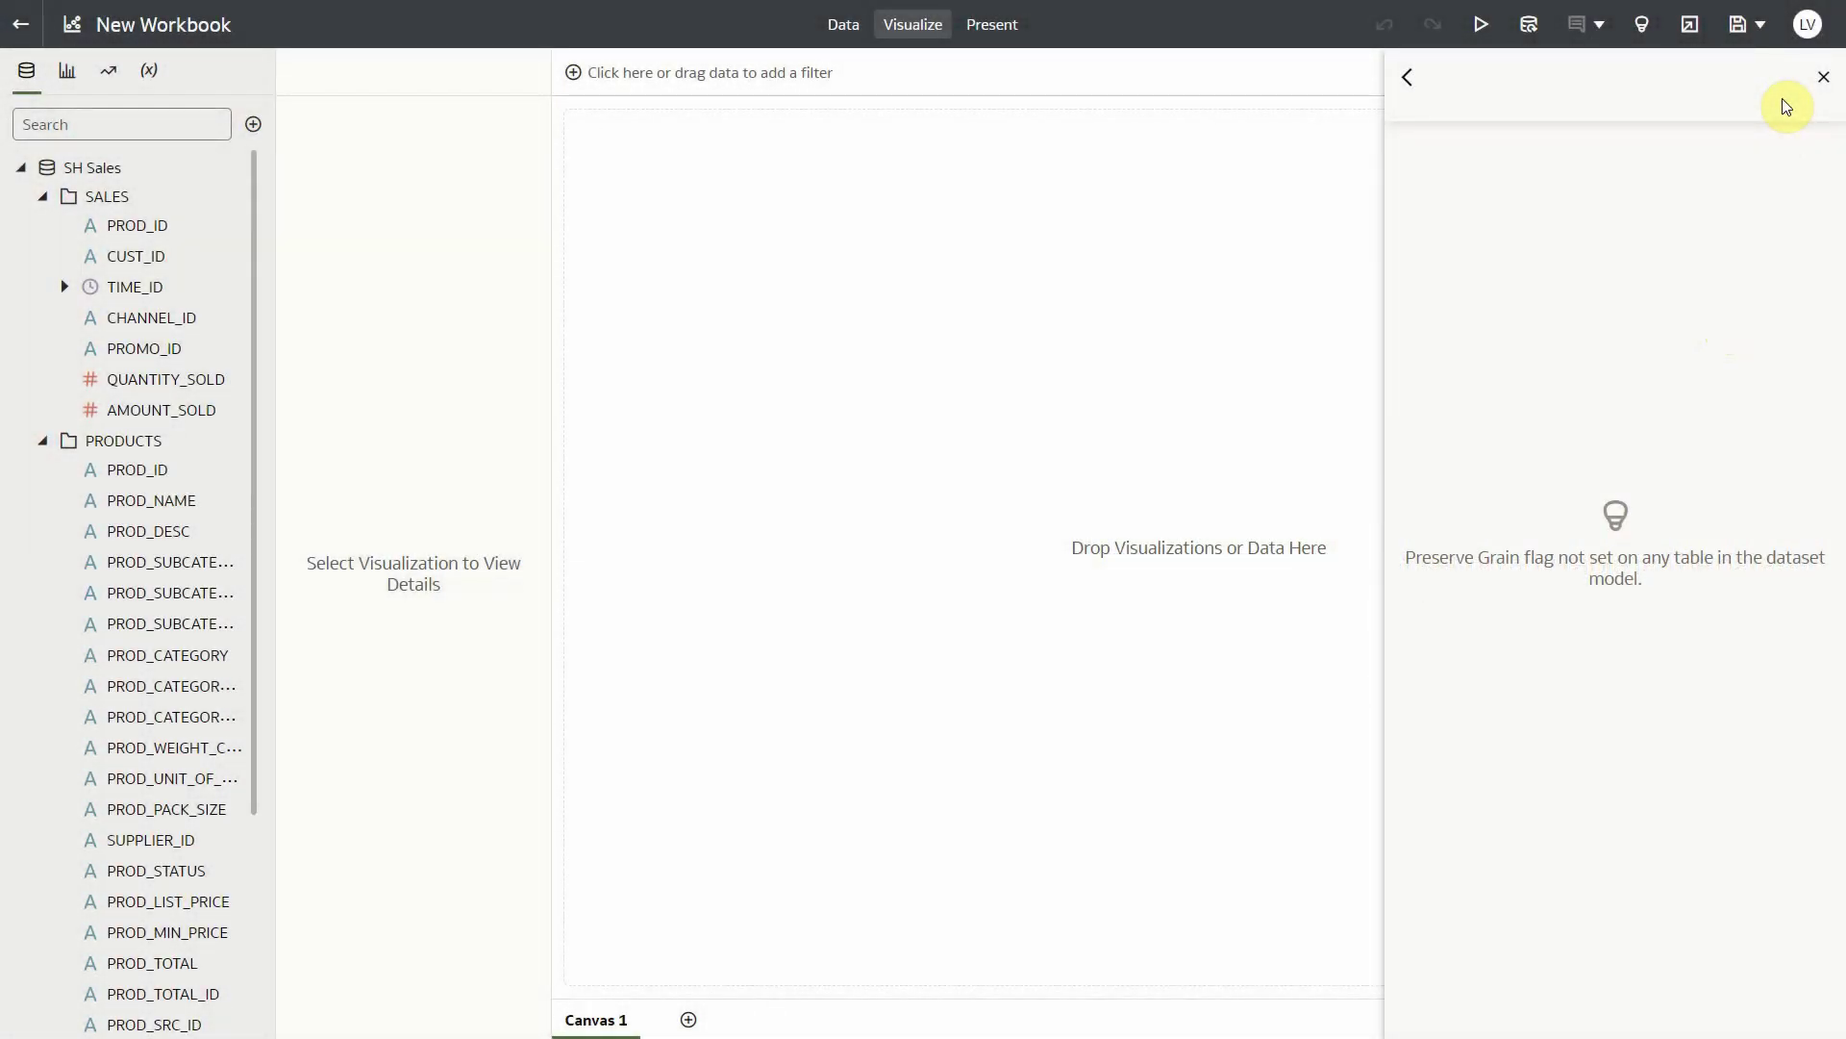
click(1823, 77)
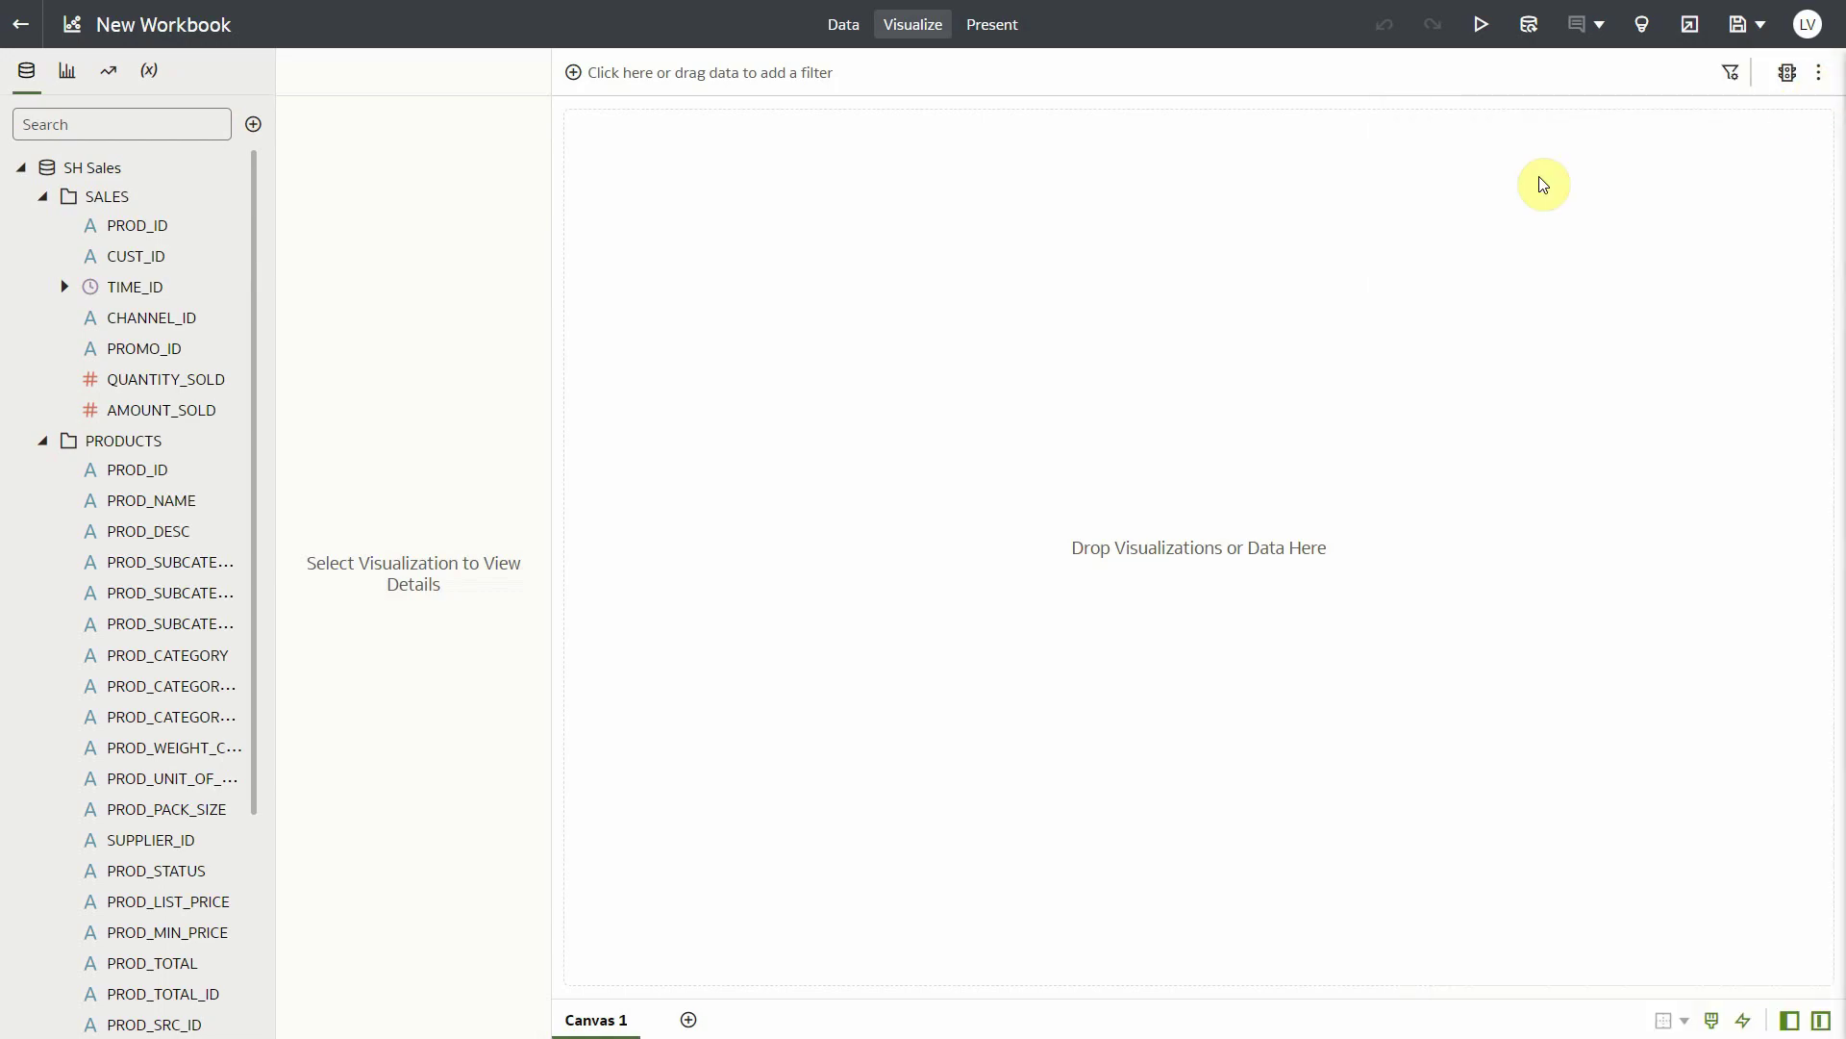
- Explain AMOUNT_SOLD and scroll its basic facts, moving the Explain window right
right_click(179, 404)
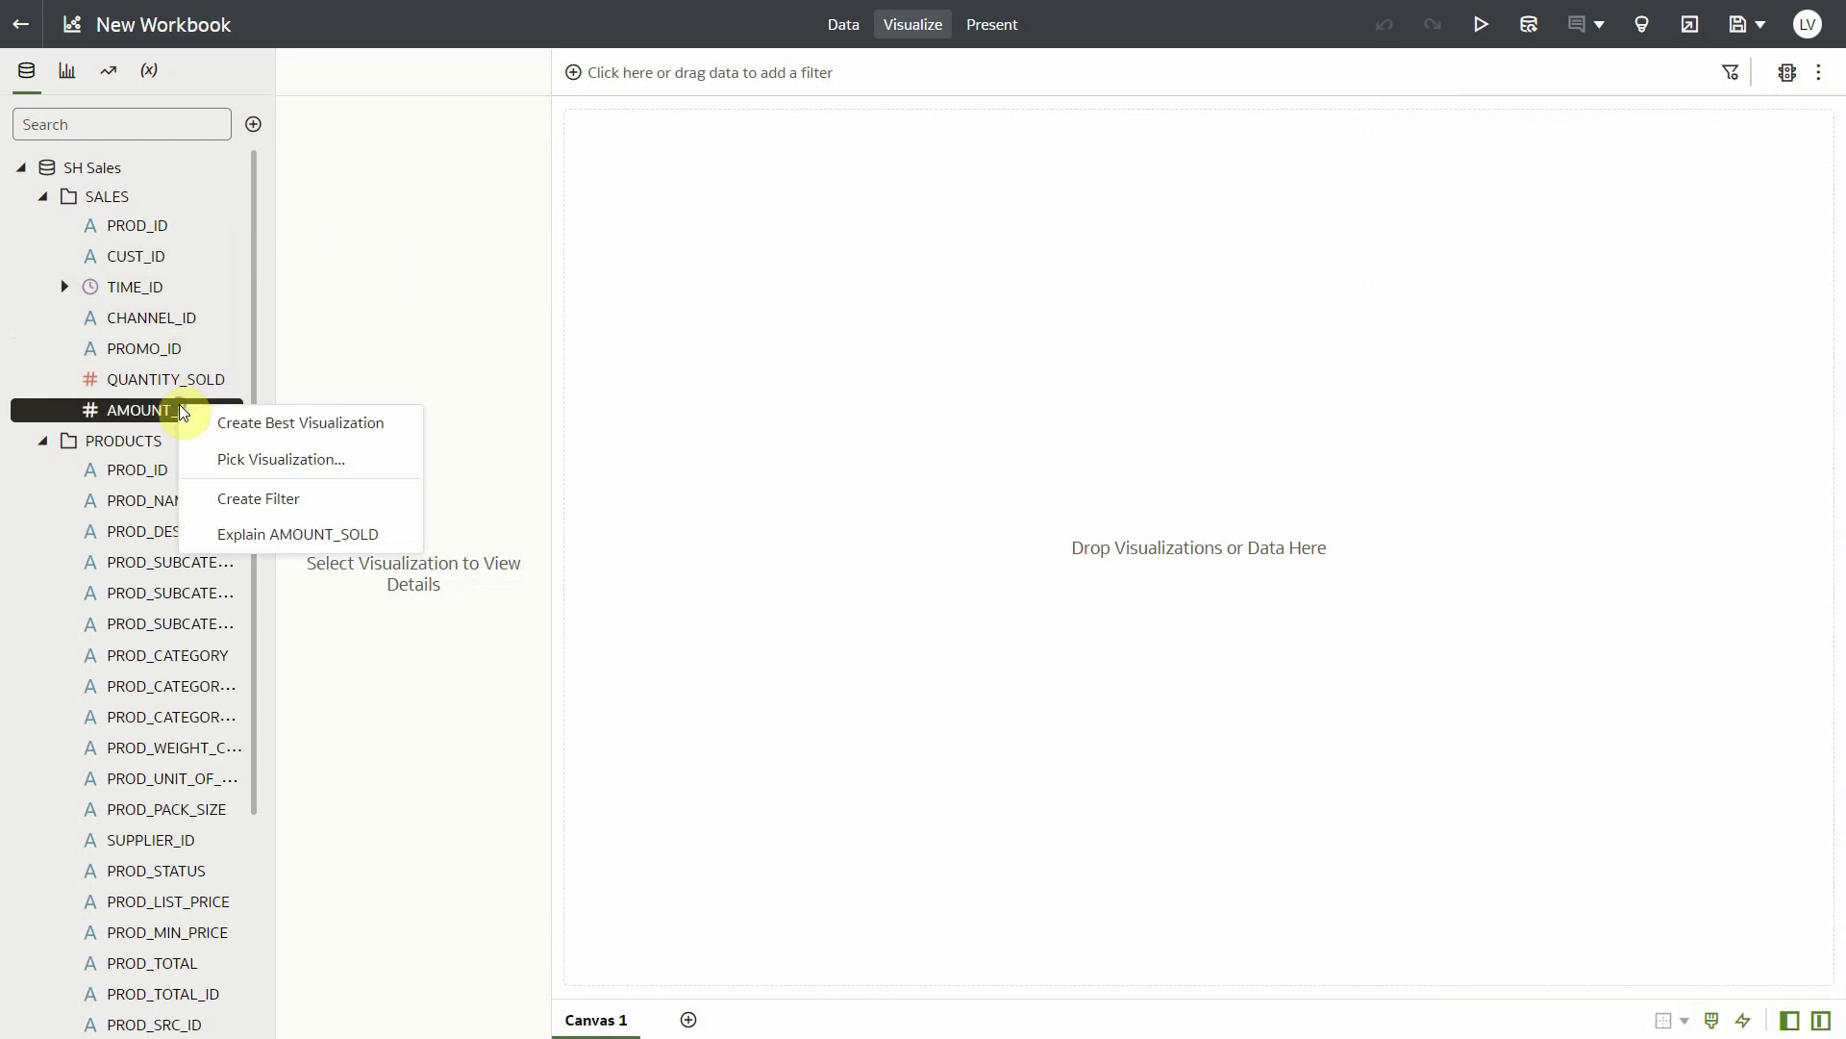
click(258, 532)
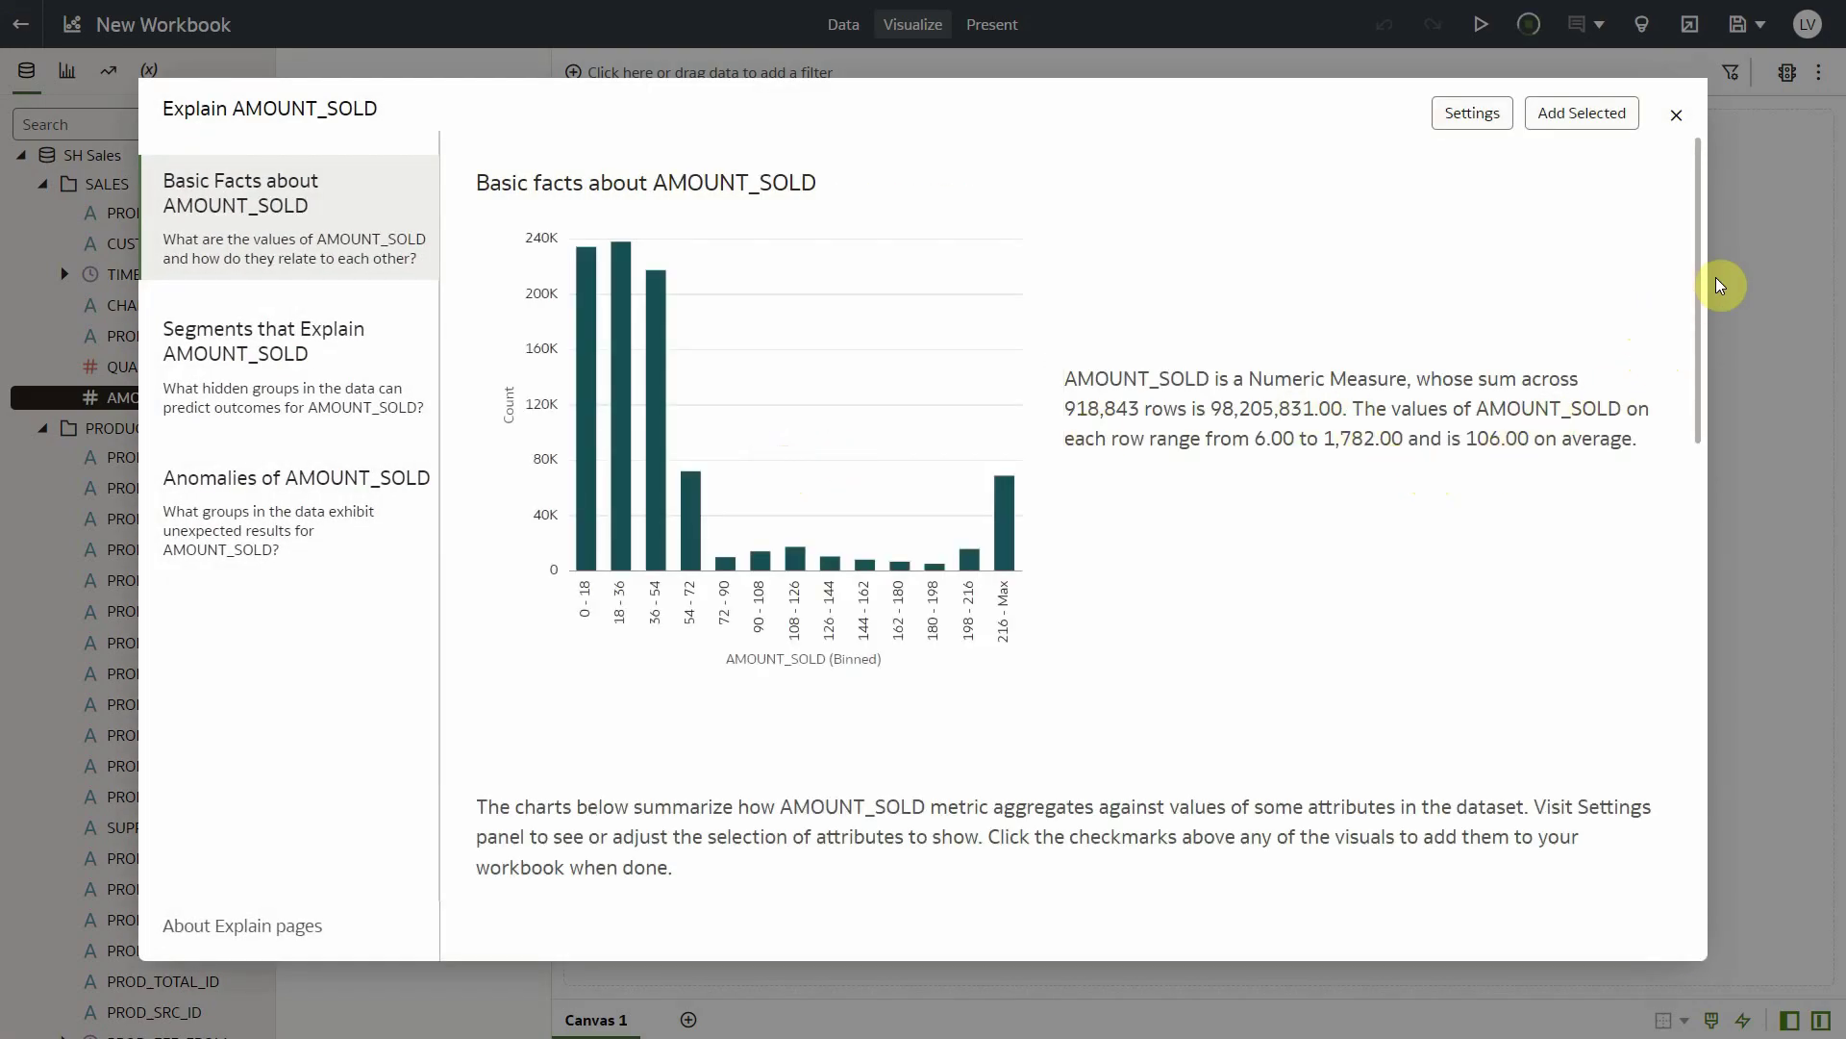
drag(1700, 289, 1718, 619)
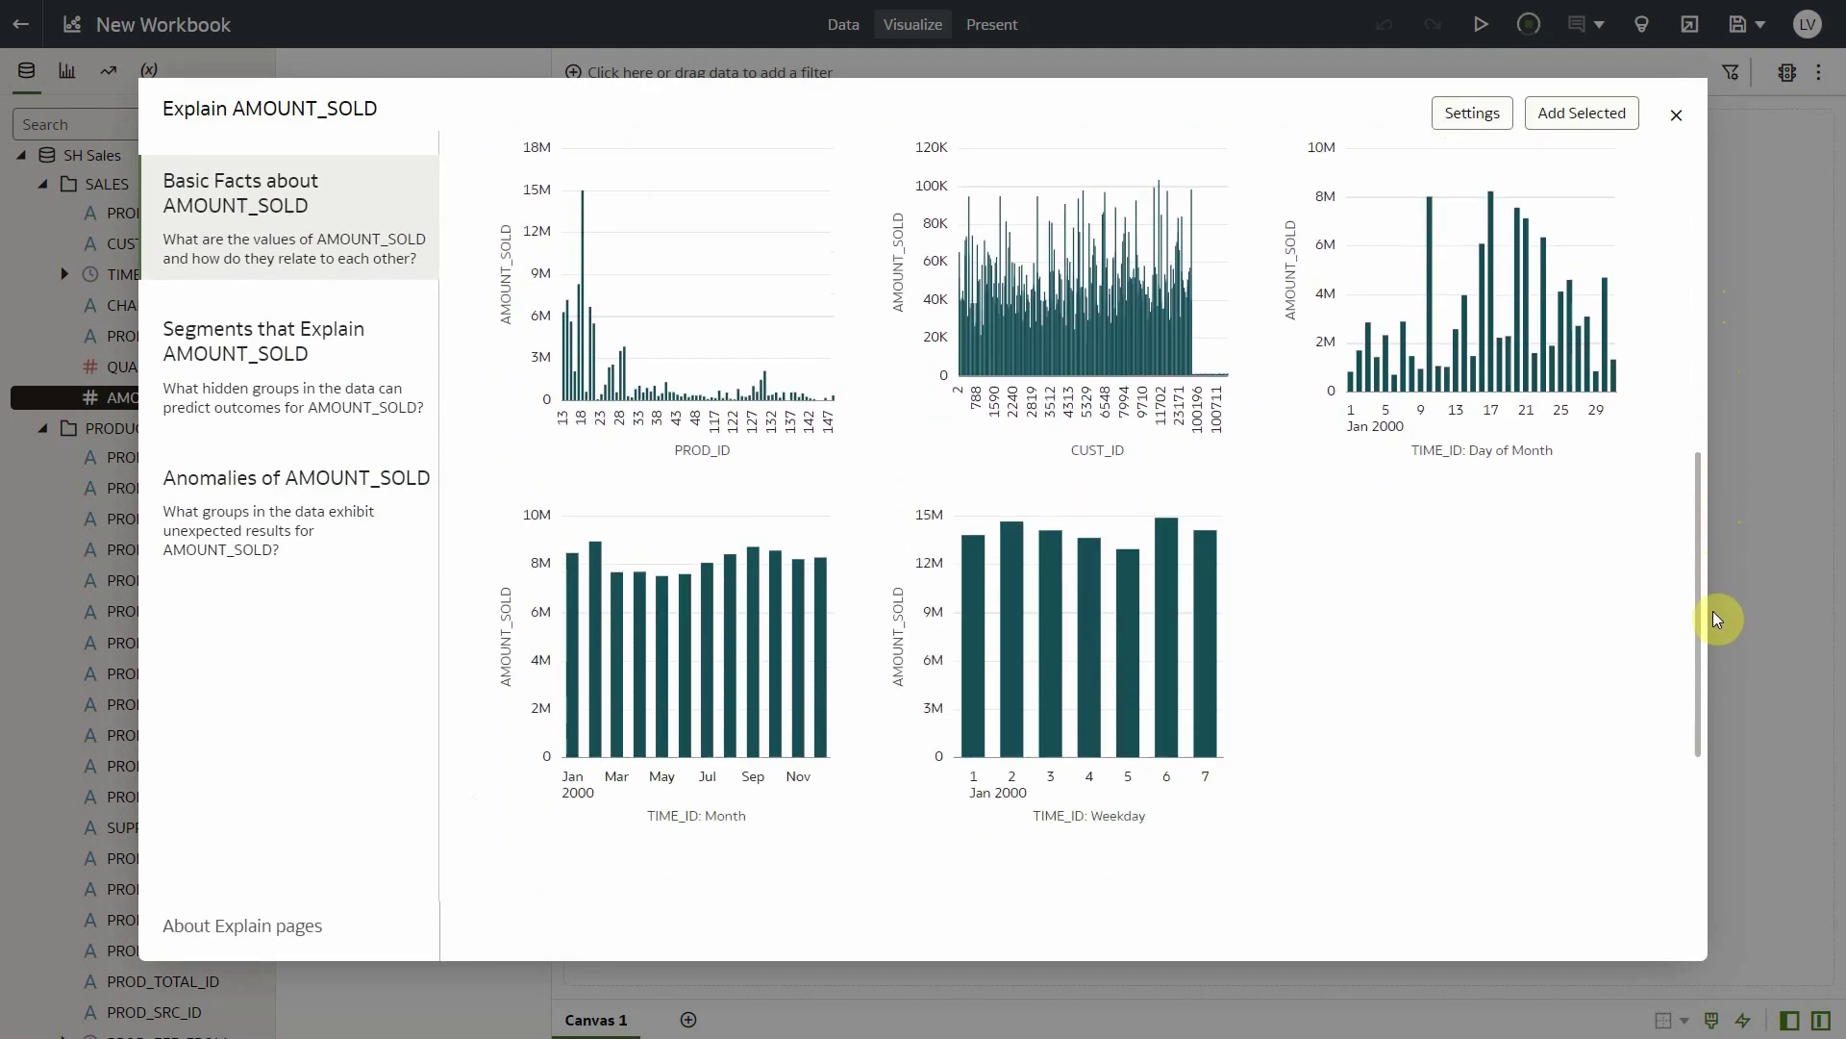
drag(972, 83, 1138, 98)
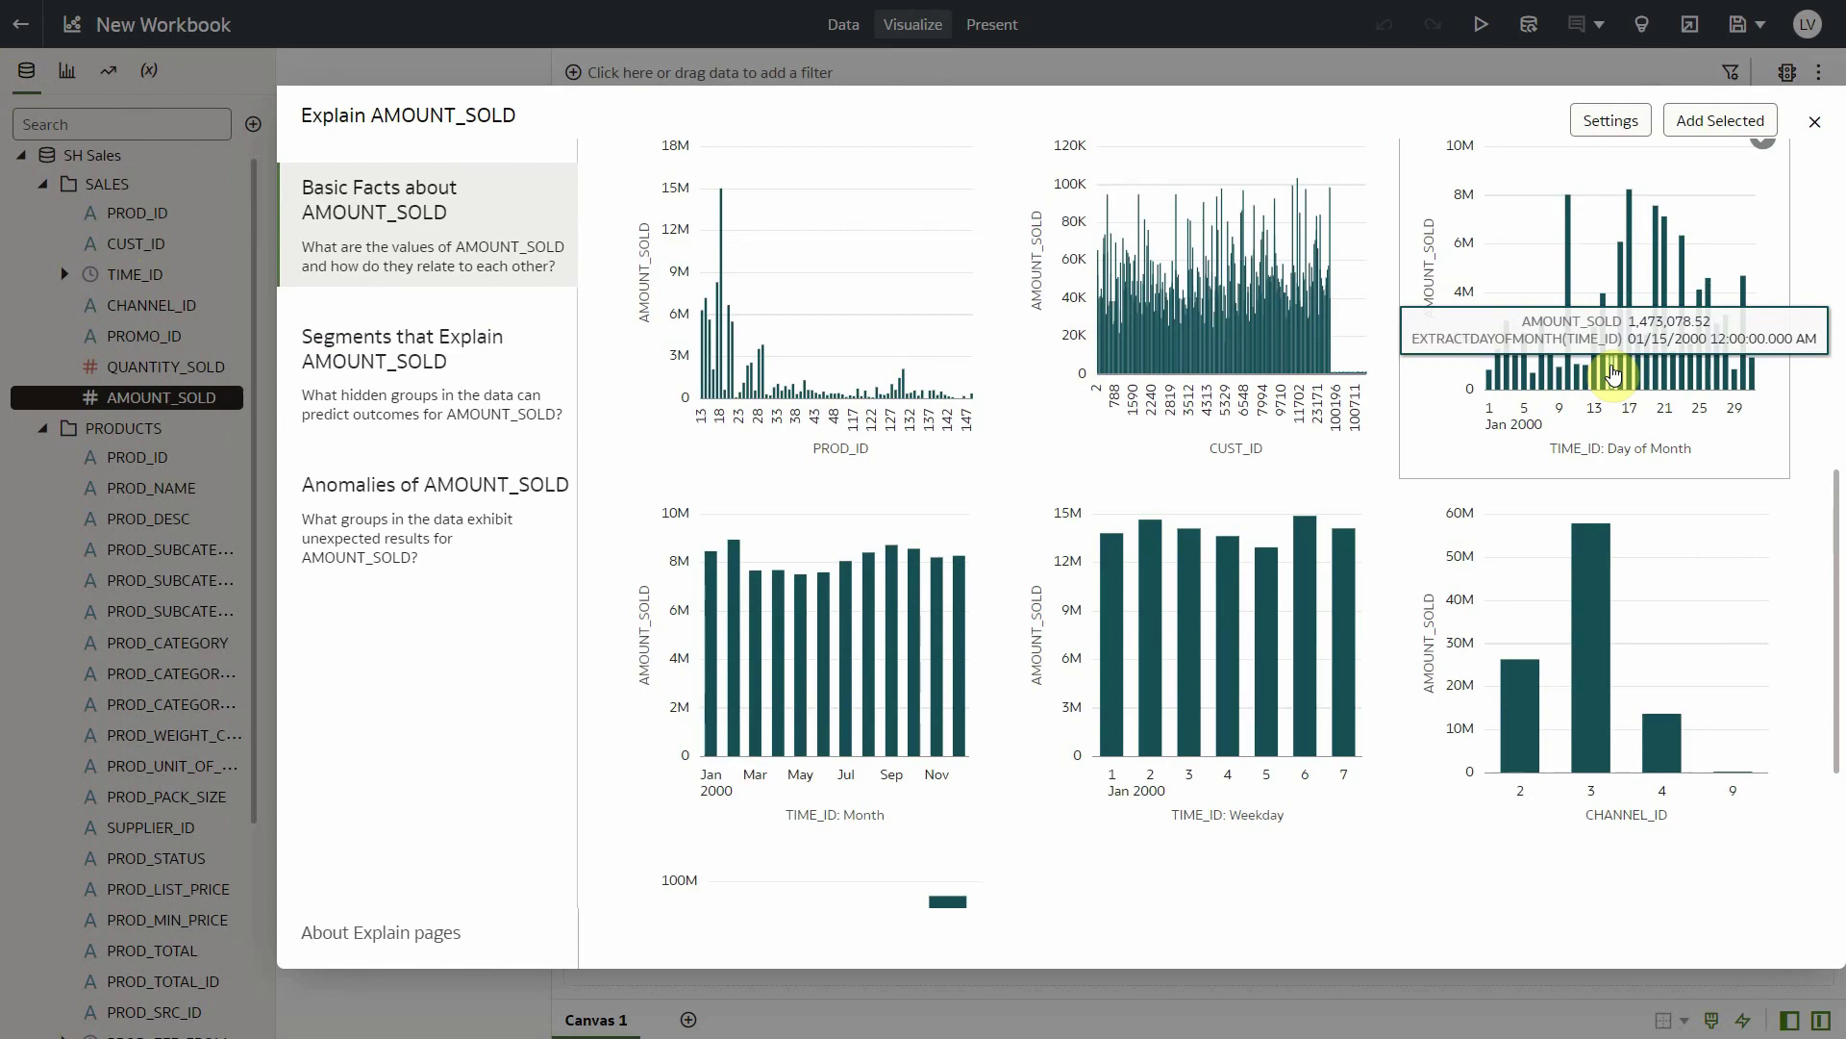
- Show the segments explaining AMOUNT_SOLD, such as Segment 1 averaging 219.76
click(458, 396)
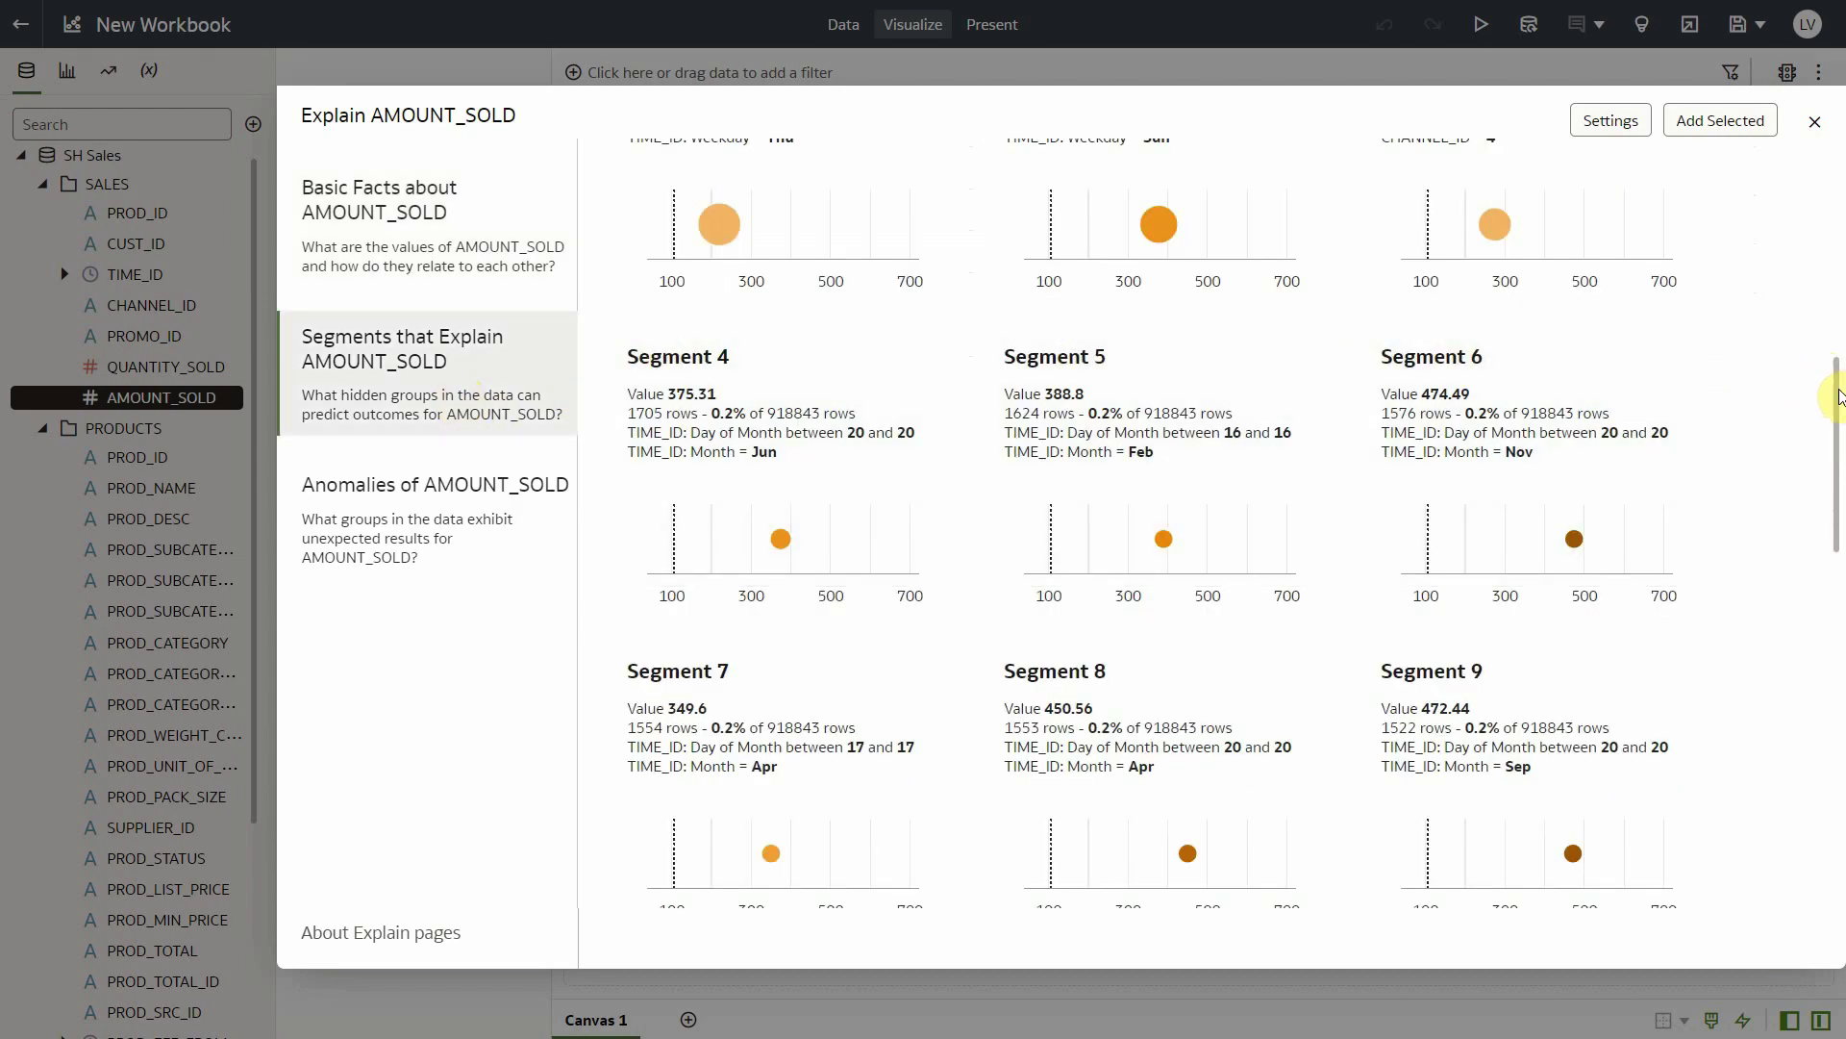
scroll(1833, 395, up, 5)
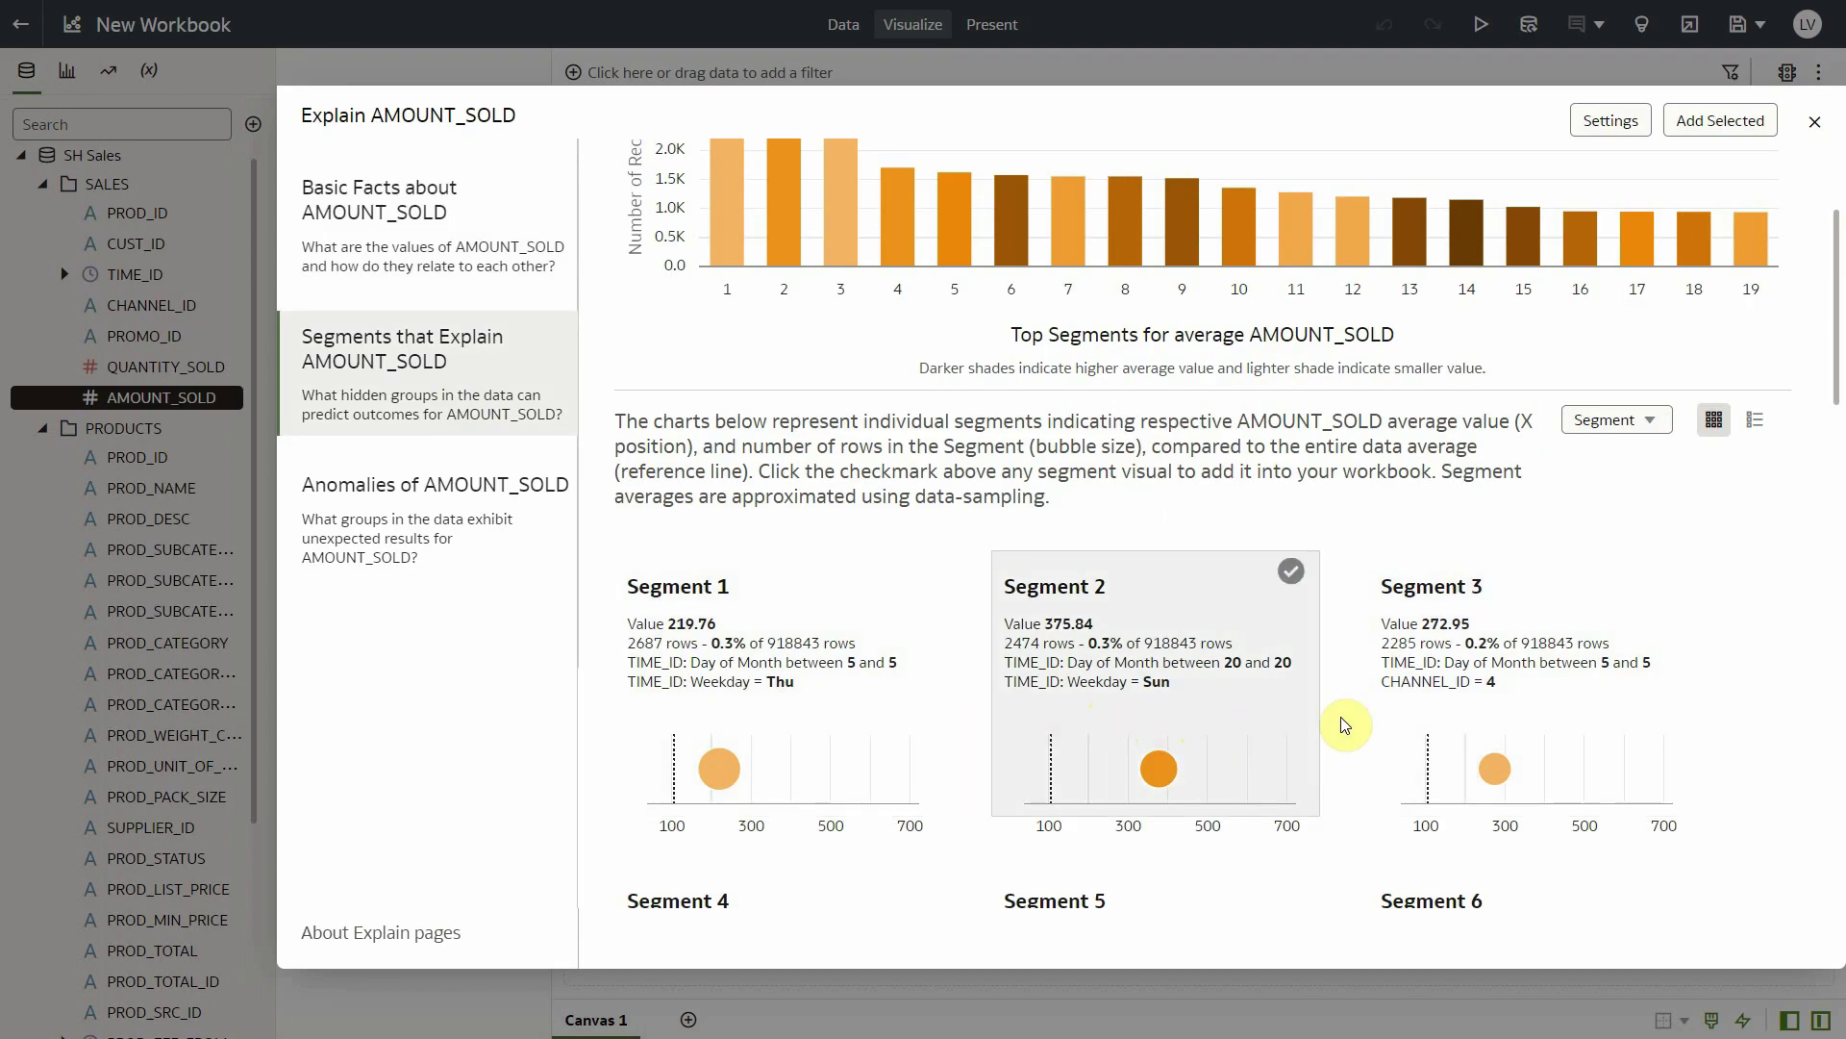
scroll(1450, 707, down, 4)
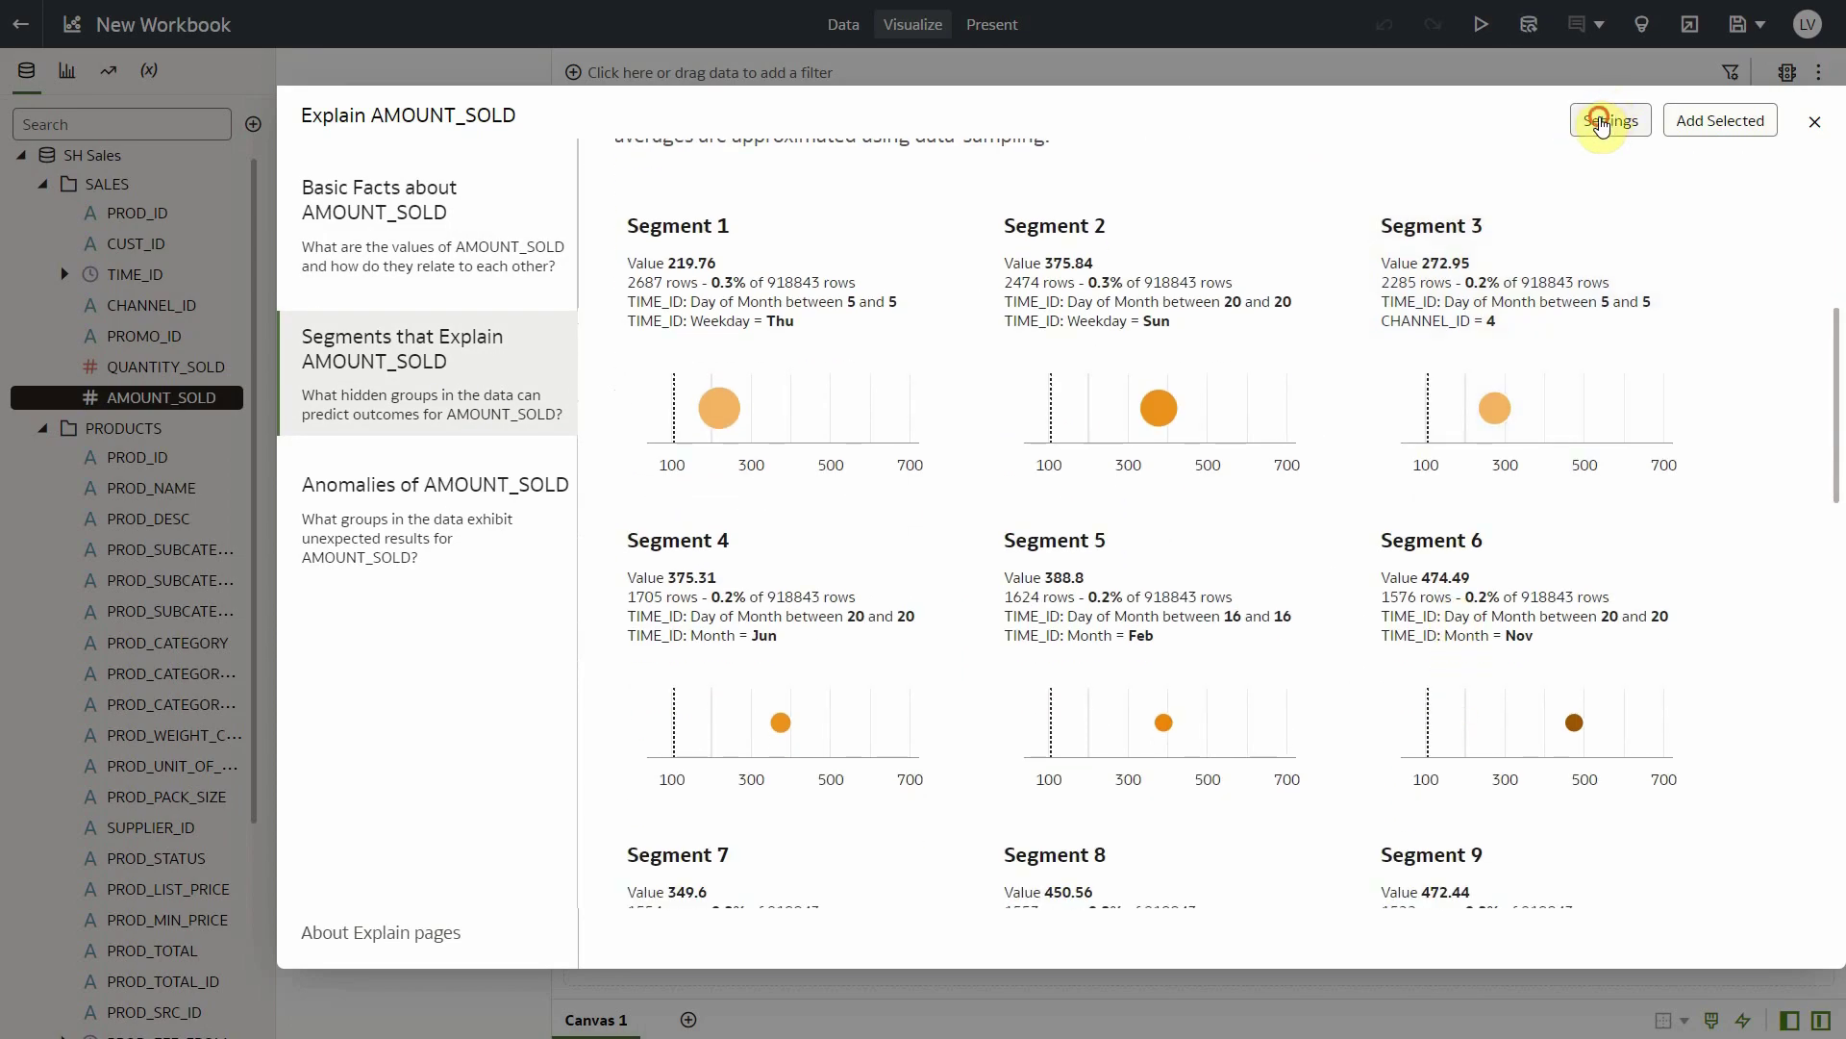
- Review the SALES columns in Explain Calculation Settings, cancel unchanged, and close the Explain dialog
click(1601, 122)
click(1391, 313)
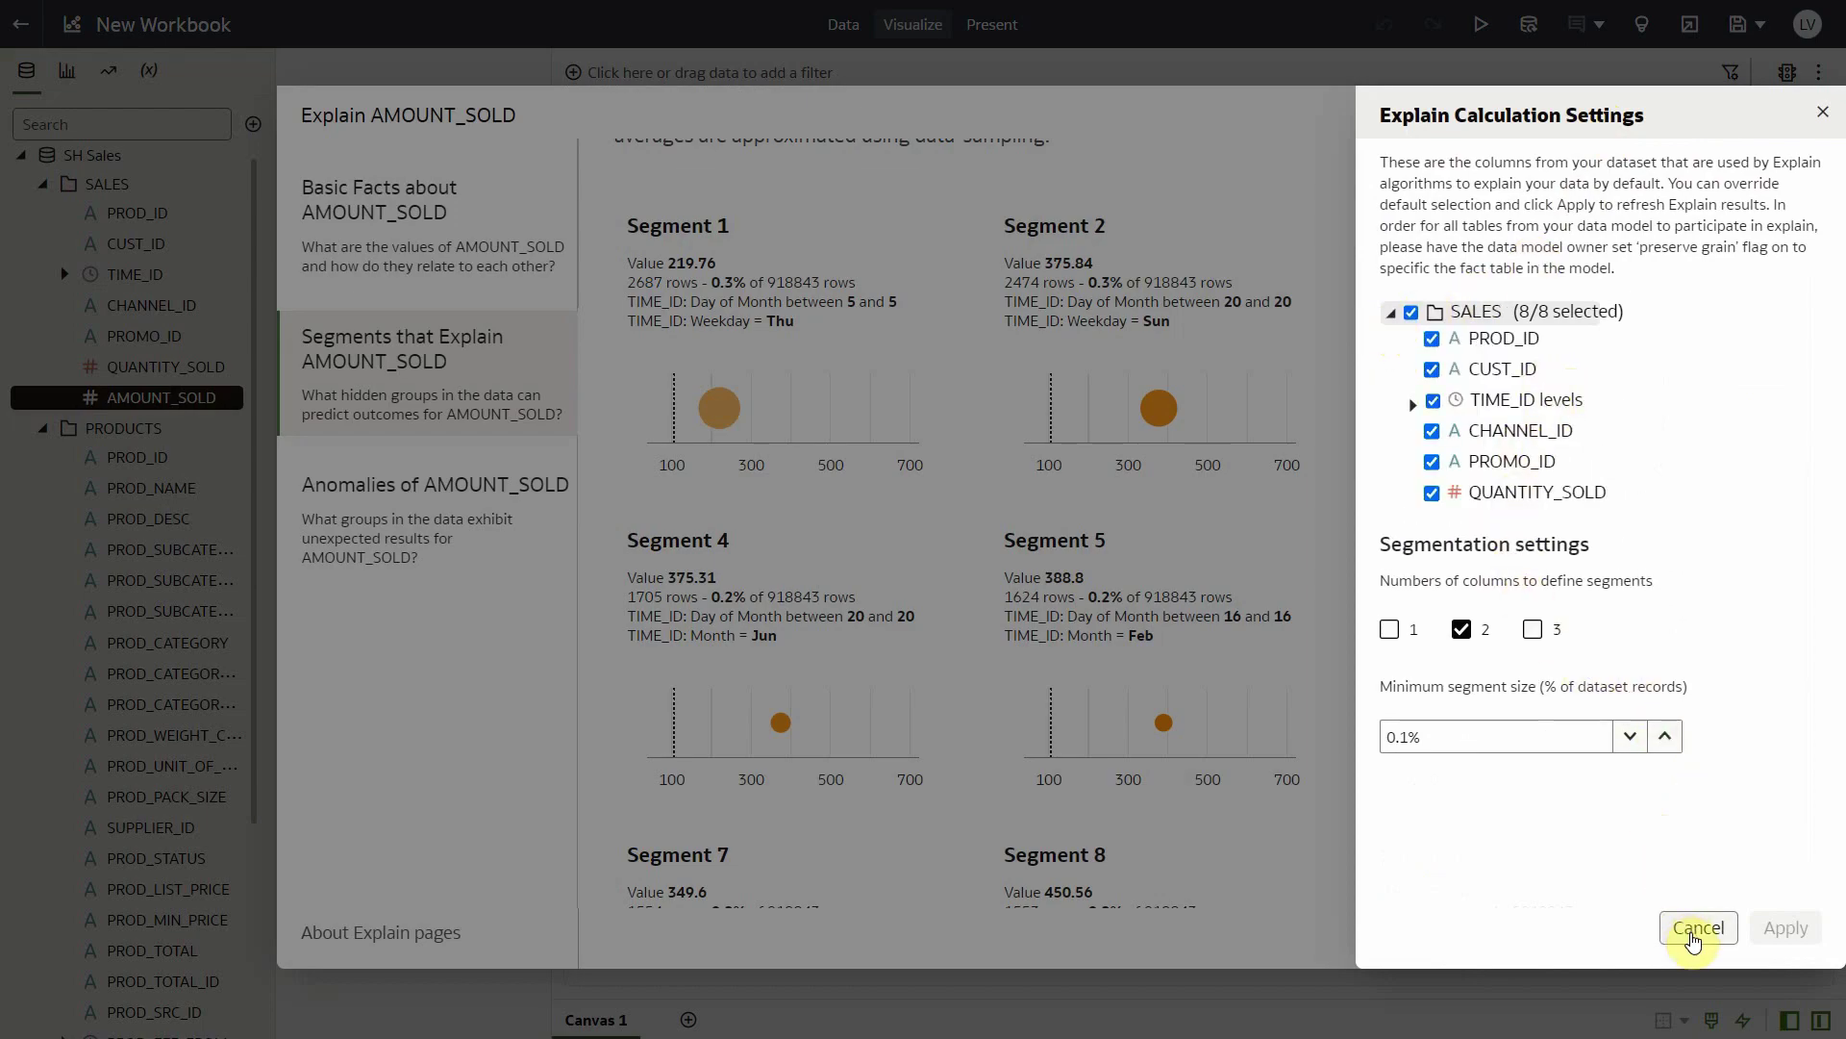
click(1692, 929)
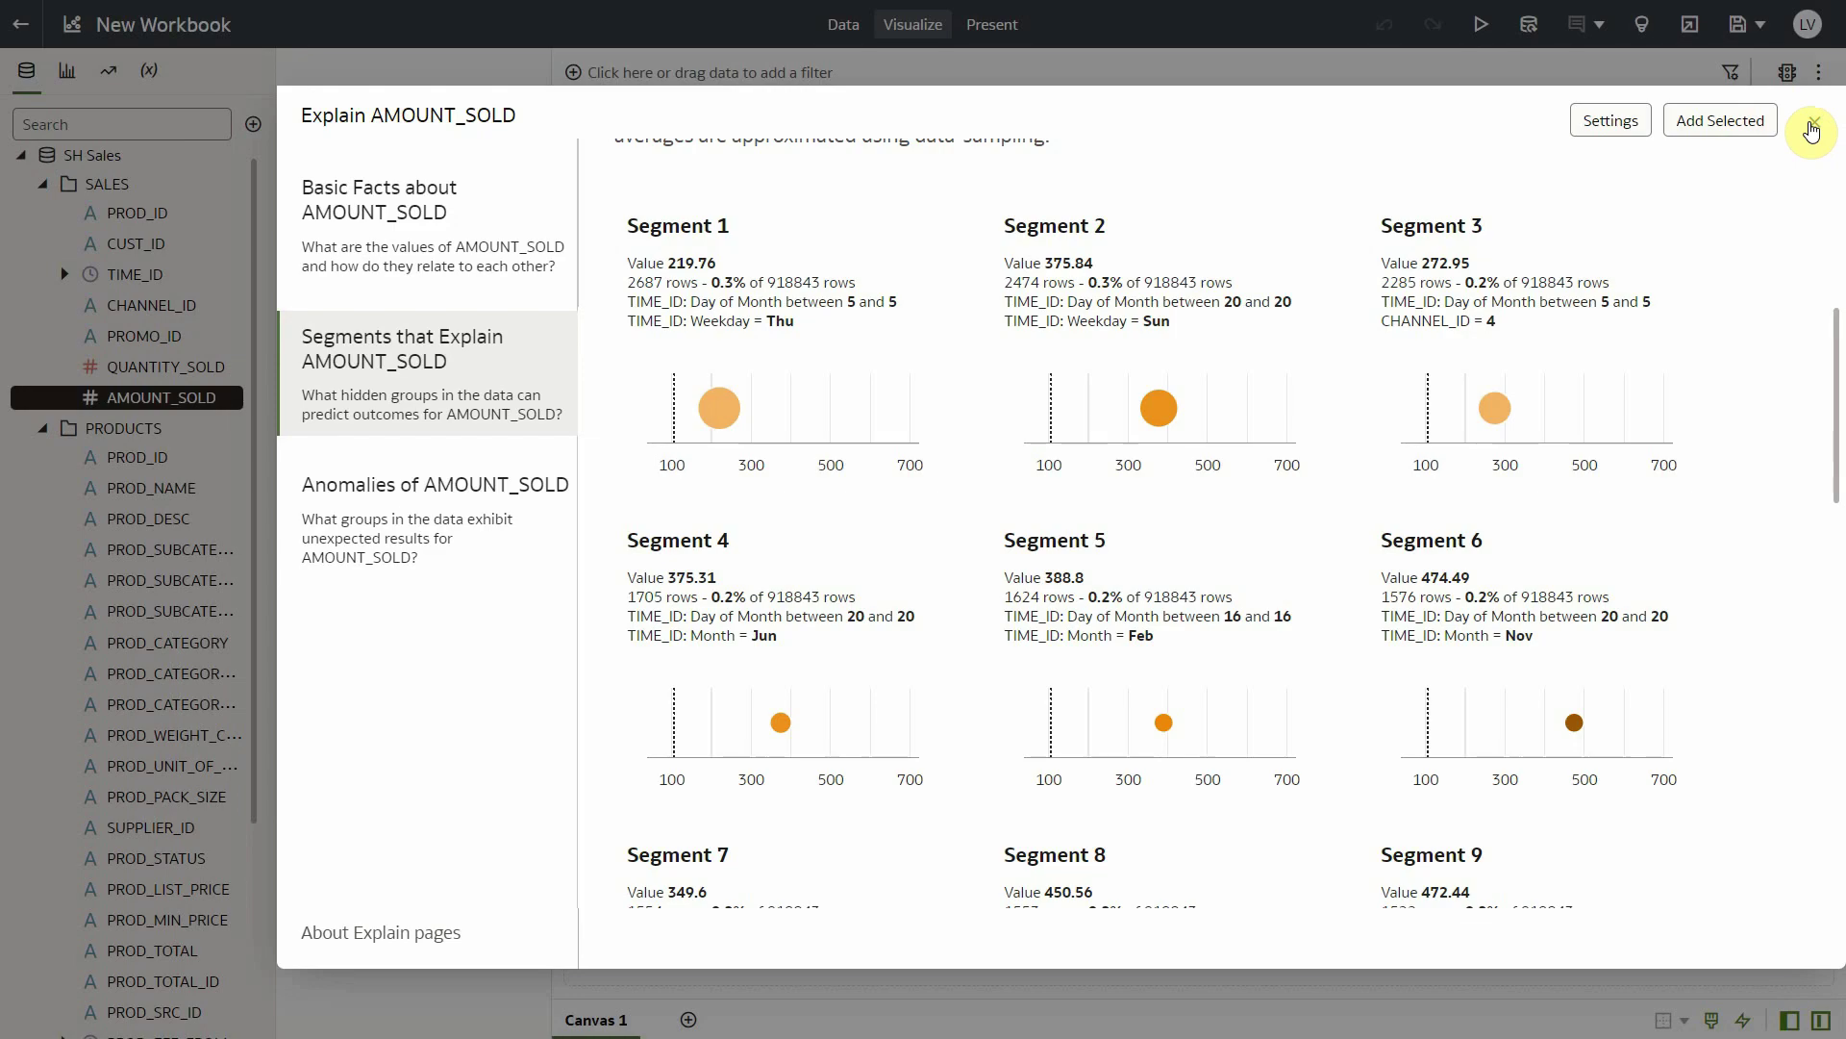
click(1811, 128)
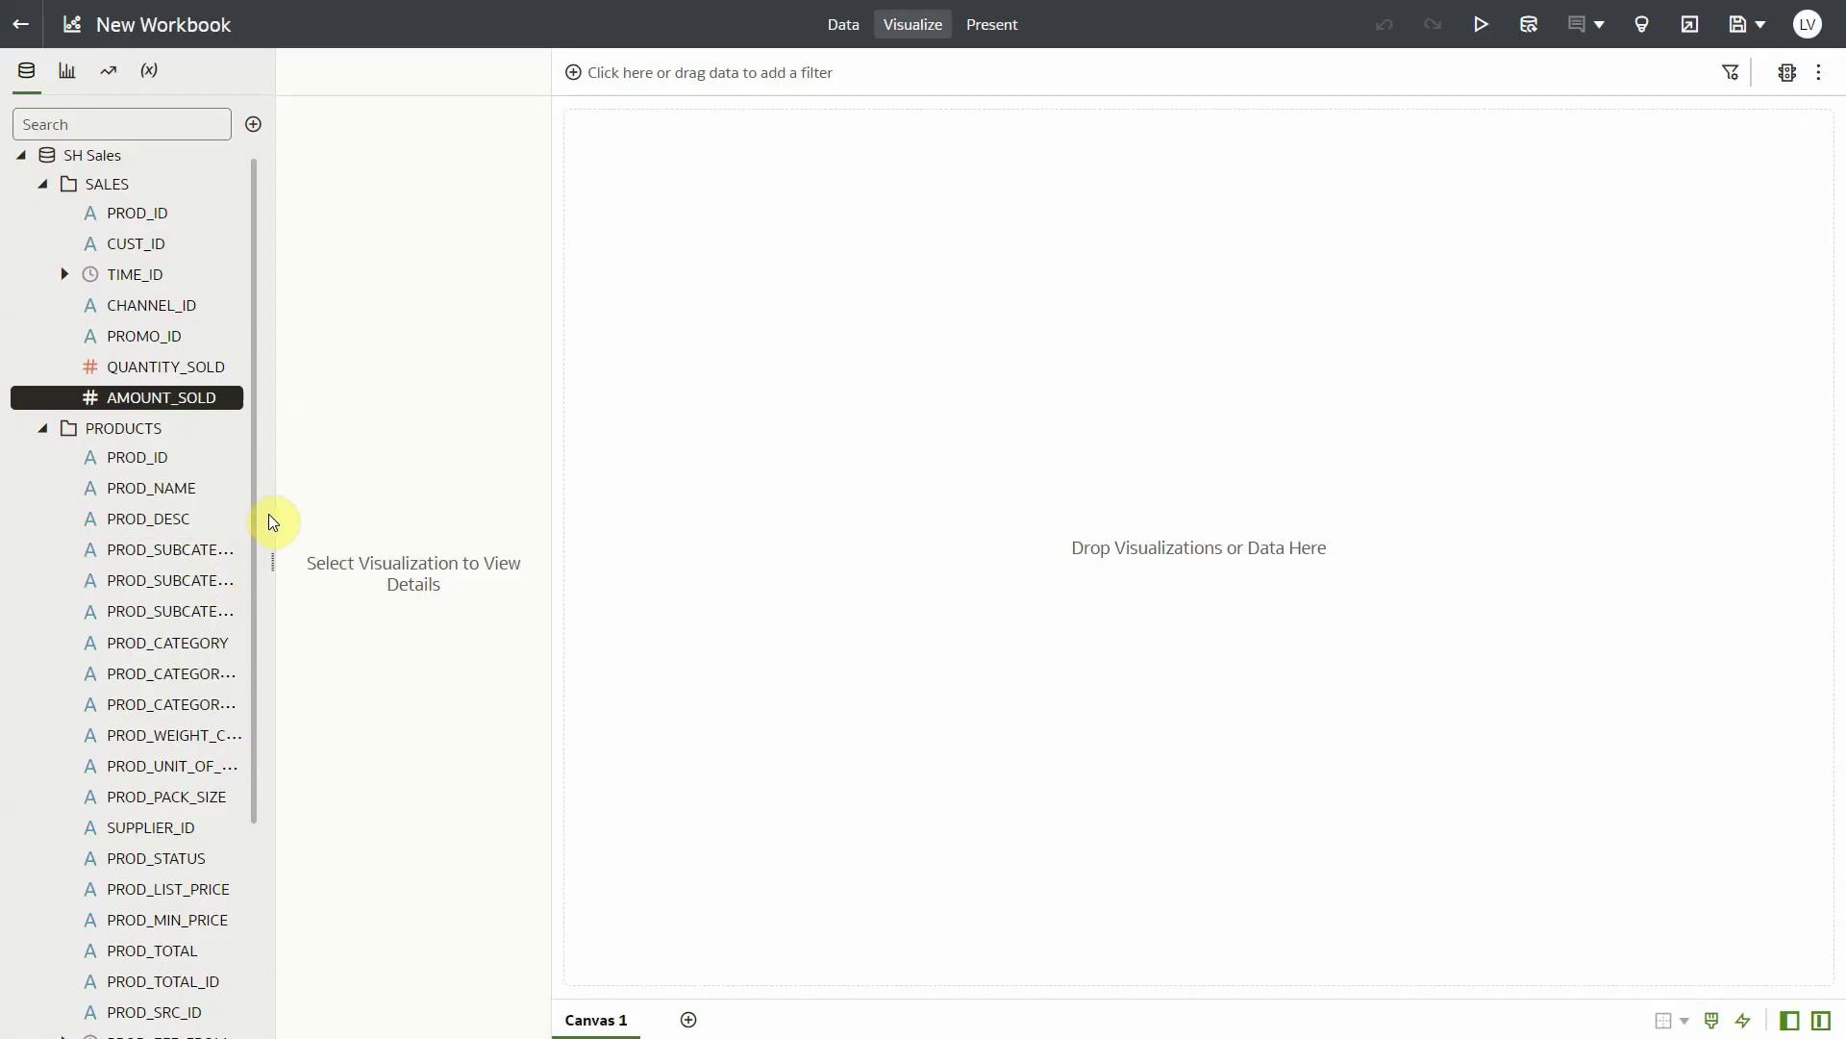
- Widen the Data panel and explain PROD_SUBCATEGORY_DESC, reviewing its 72-value summary
drag(270, 507, 430, 535)
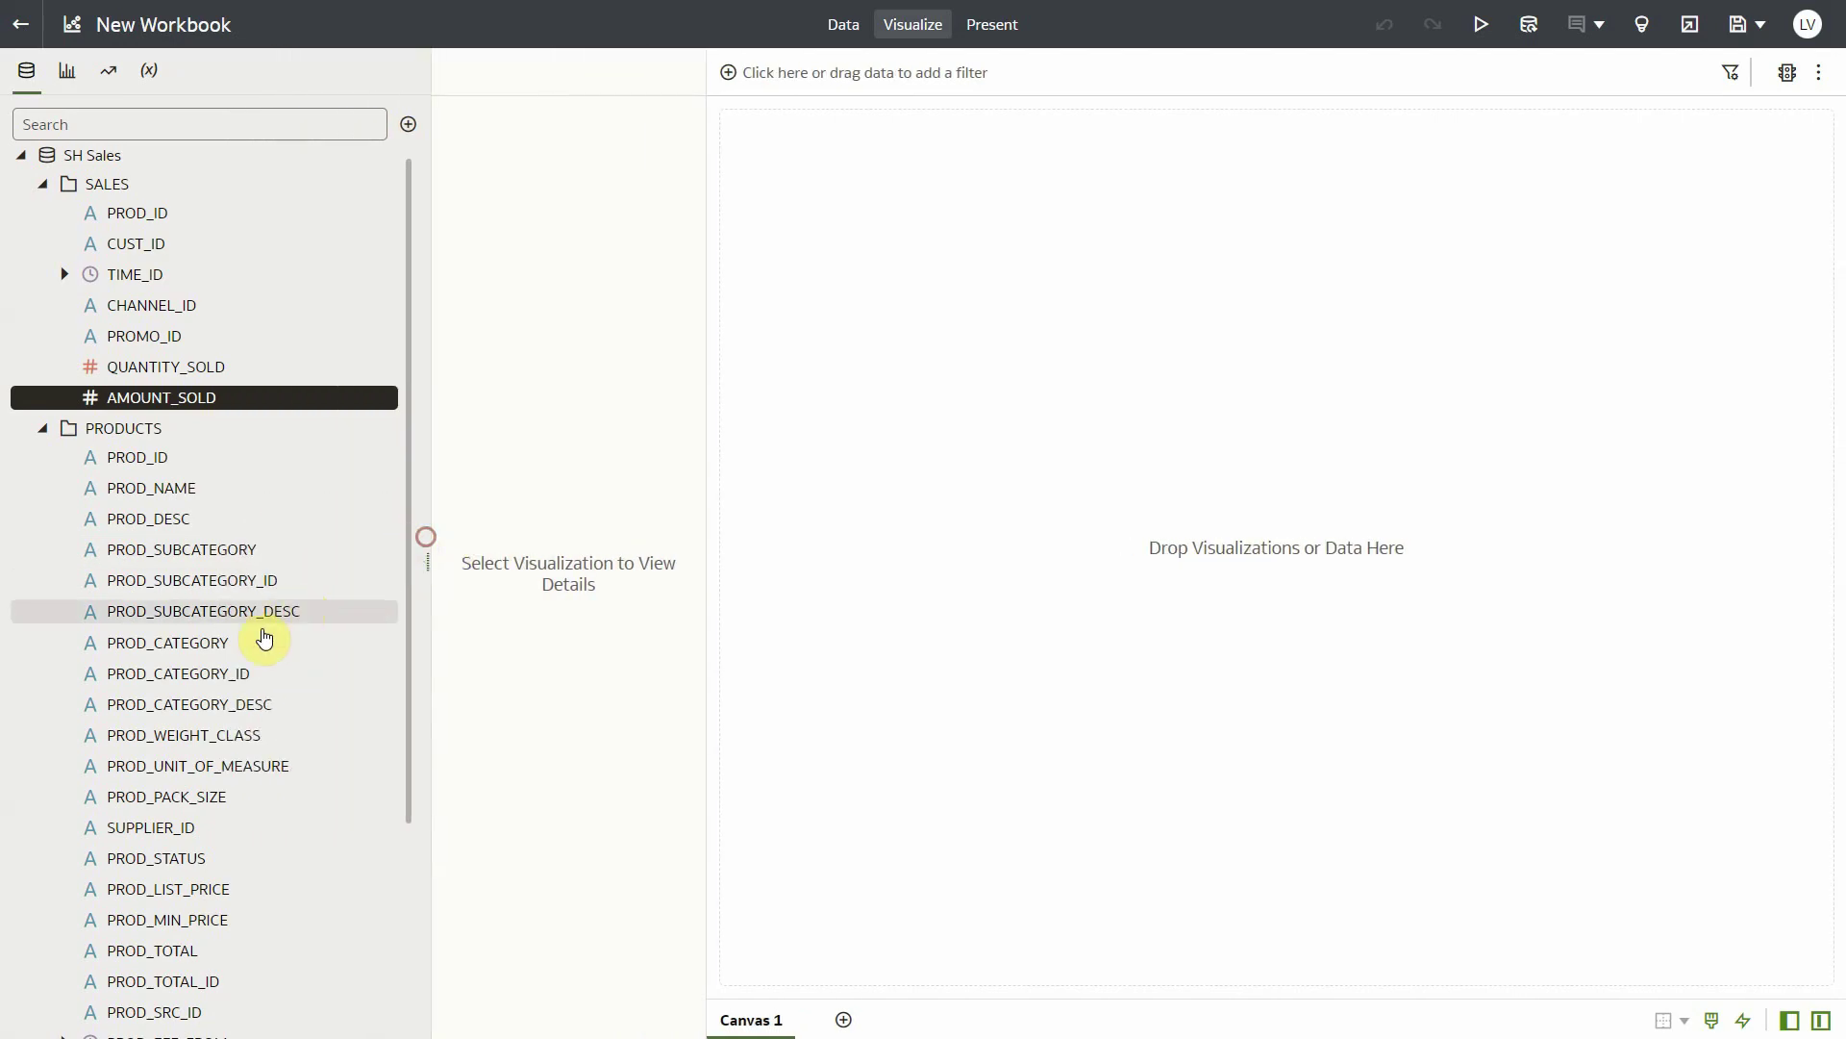
right_click(260, 618)
click(337, 742)
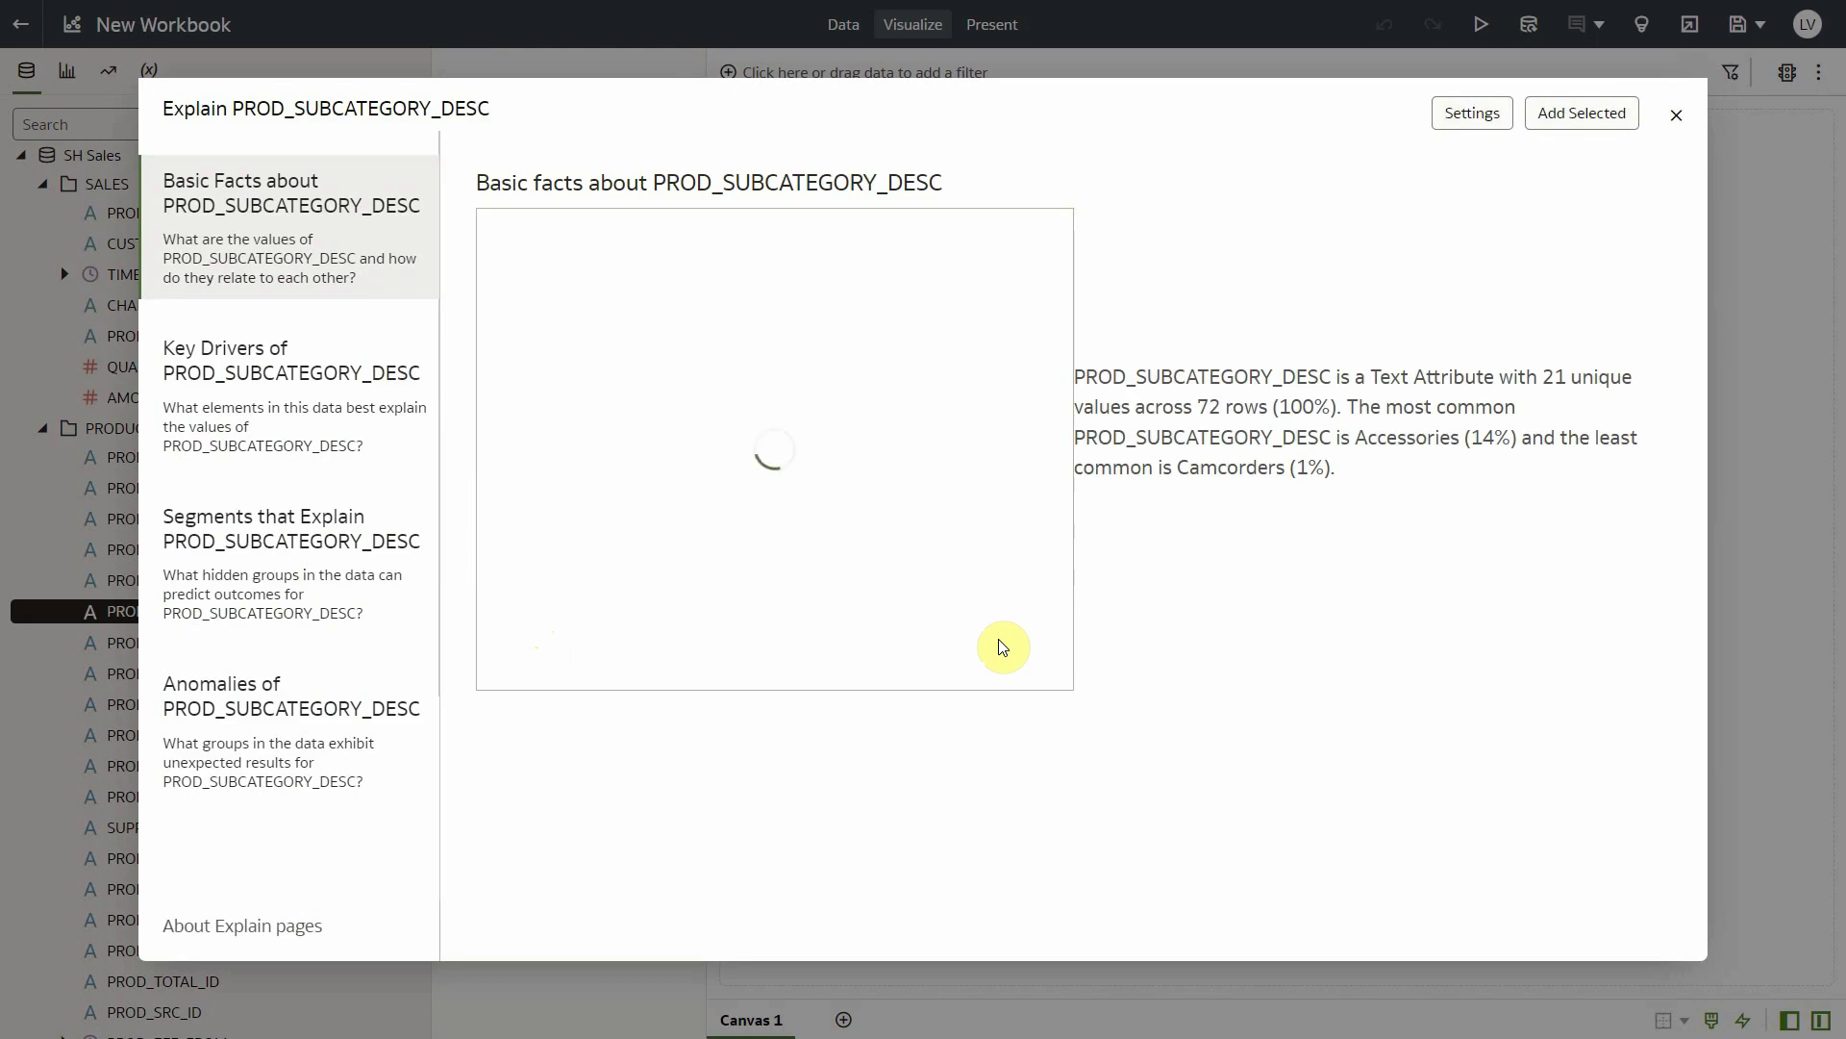
double_click(1208, 407)
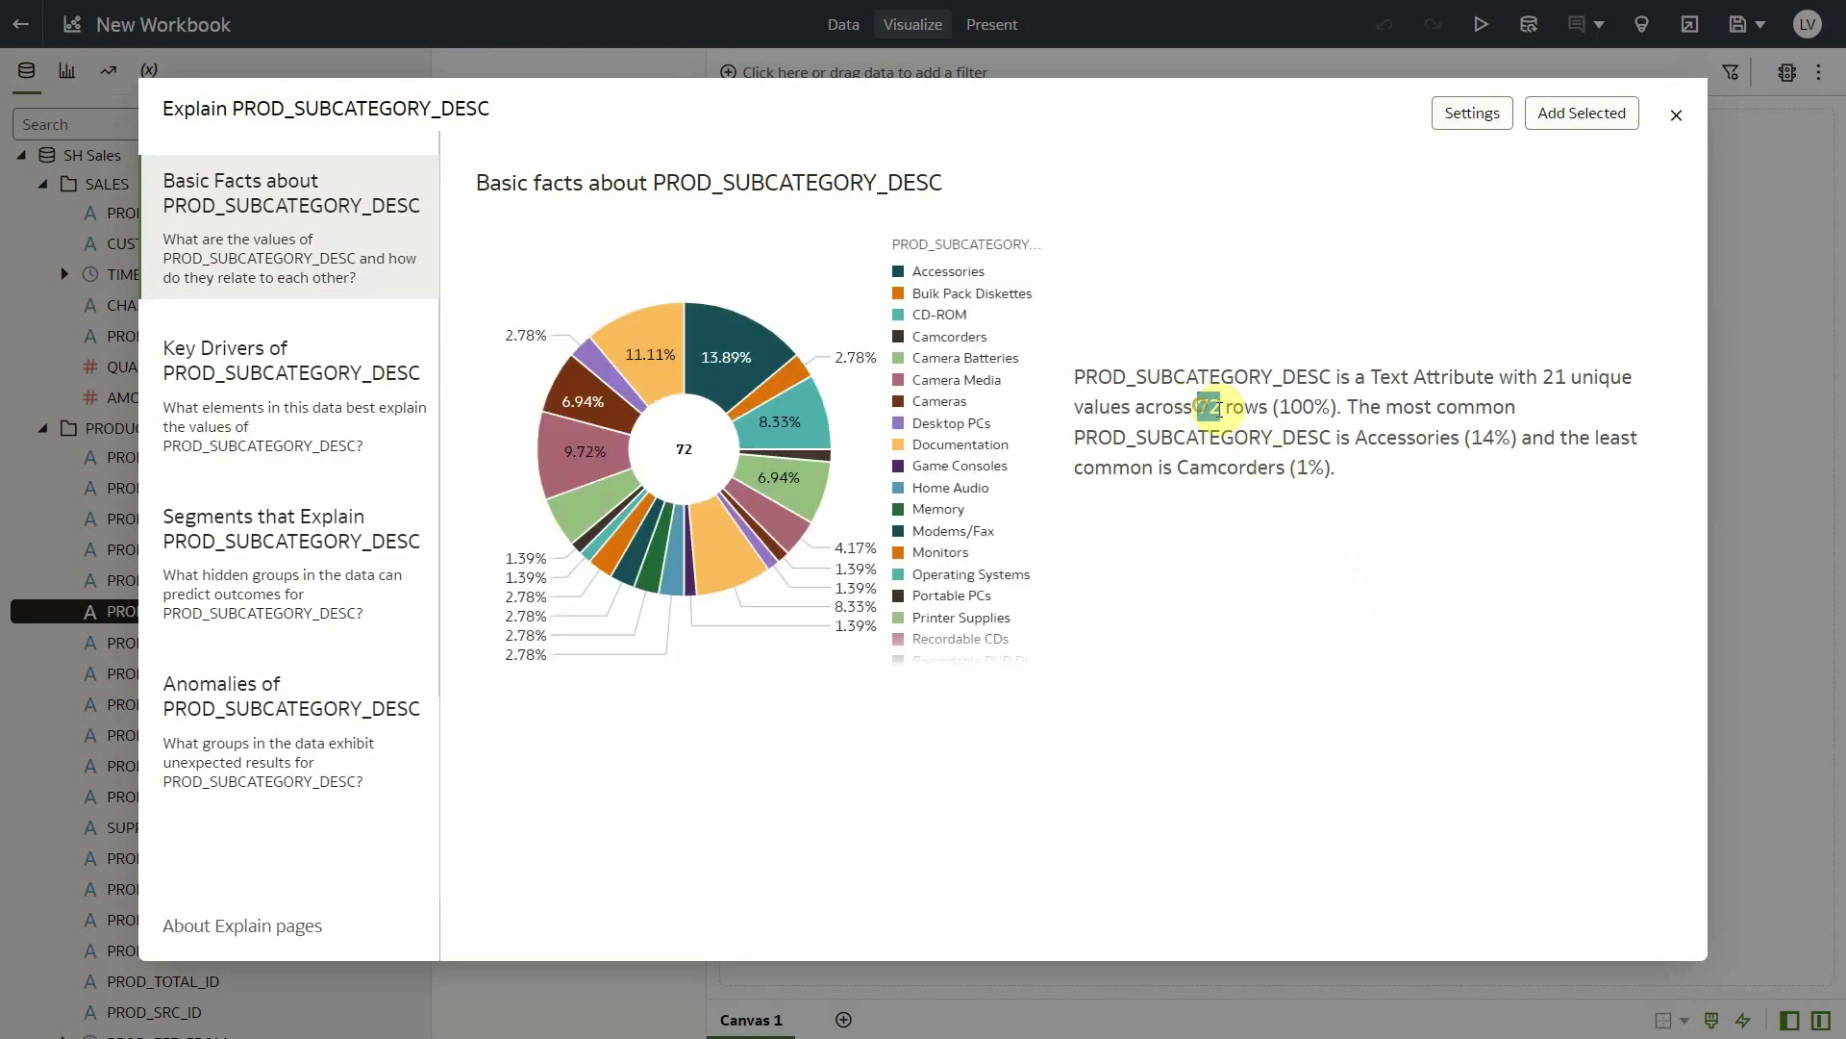
click(1361, 472)
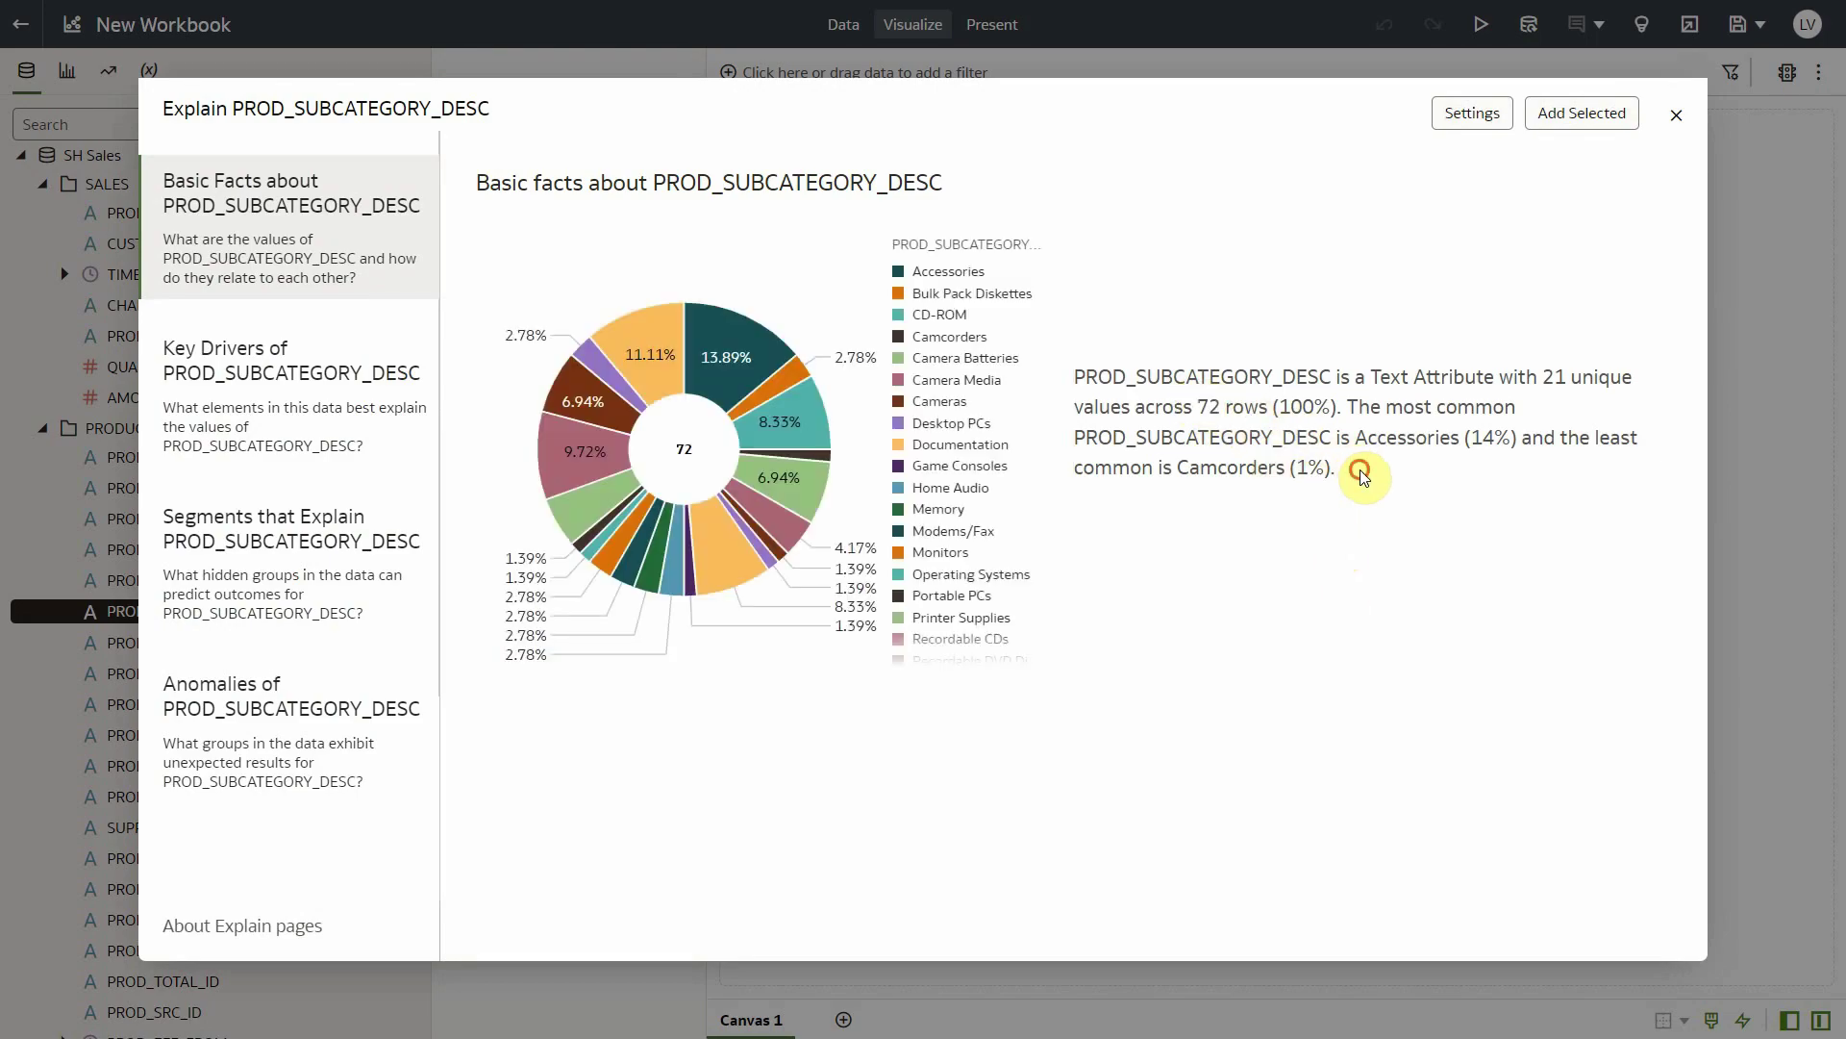
- View PROD_SUBCATEGORY_DESC key drivers, then its Segments page, which identifies no segments
click(294, 421)
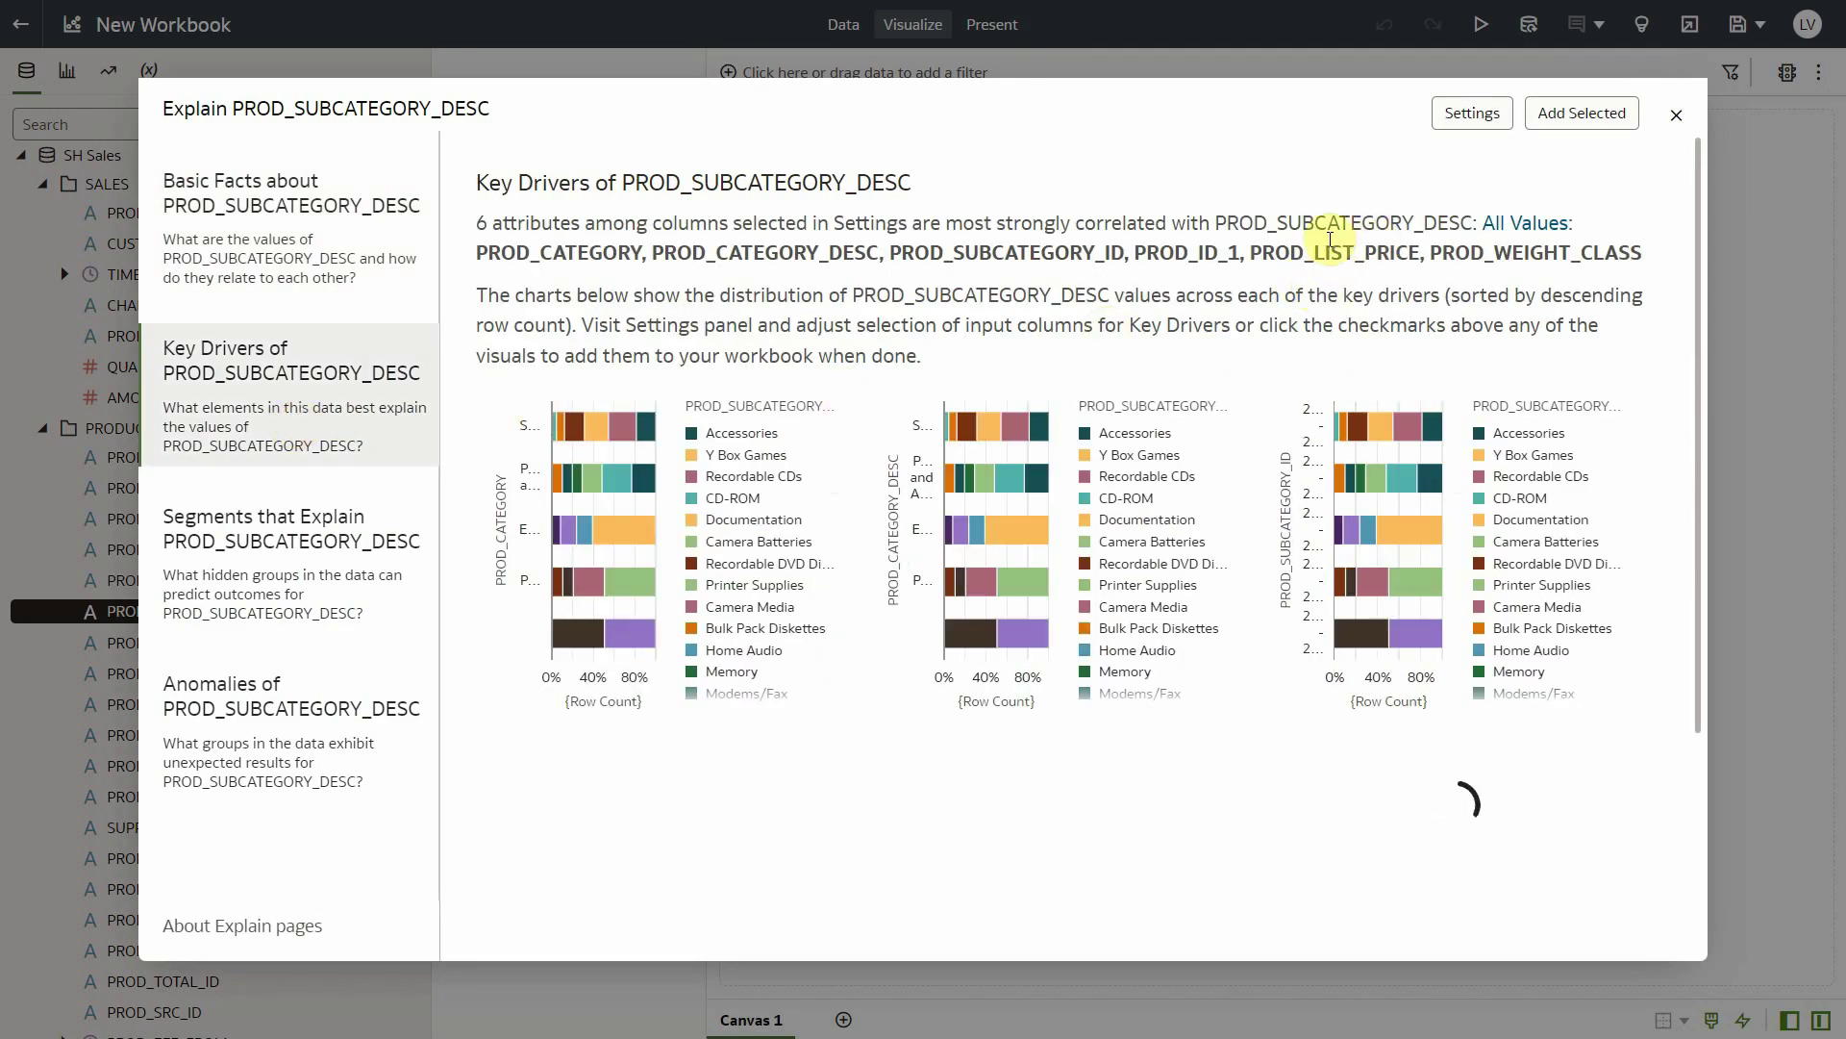
drag(1085, 103, 1226, 93)
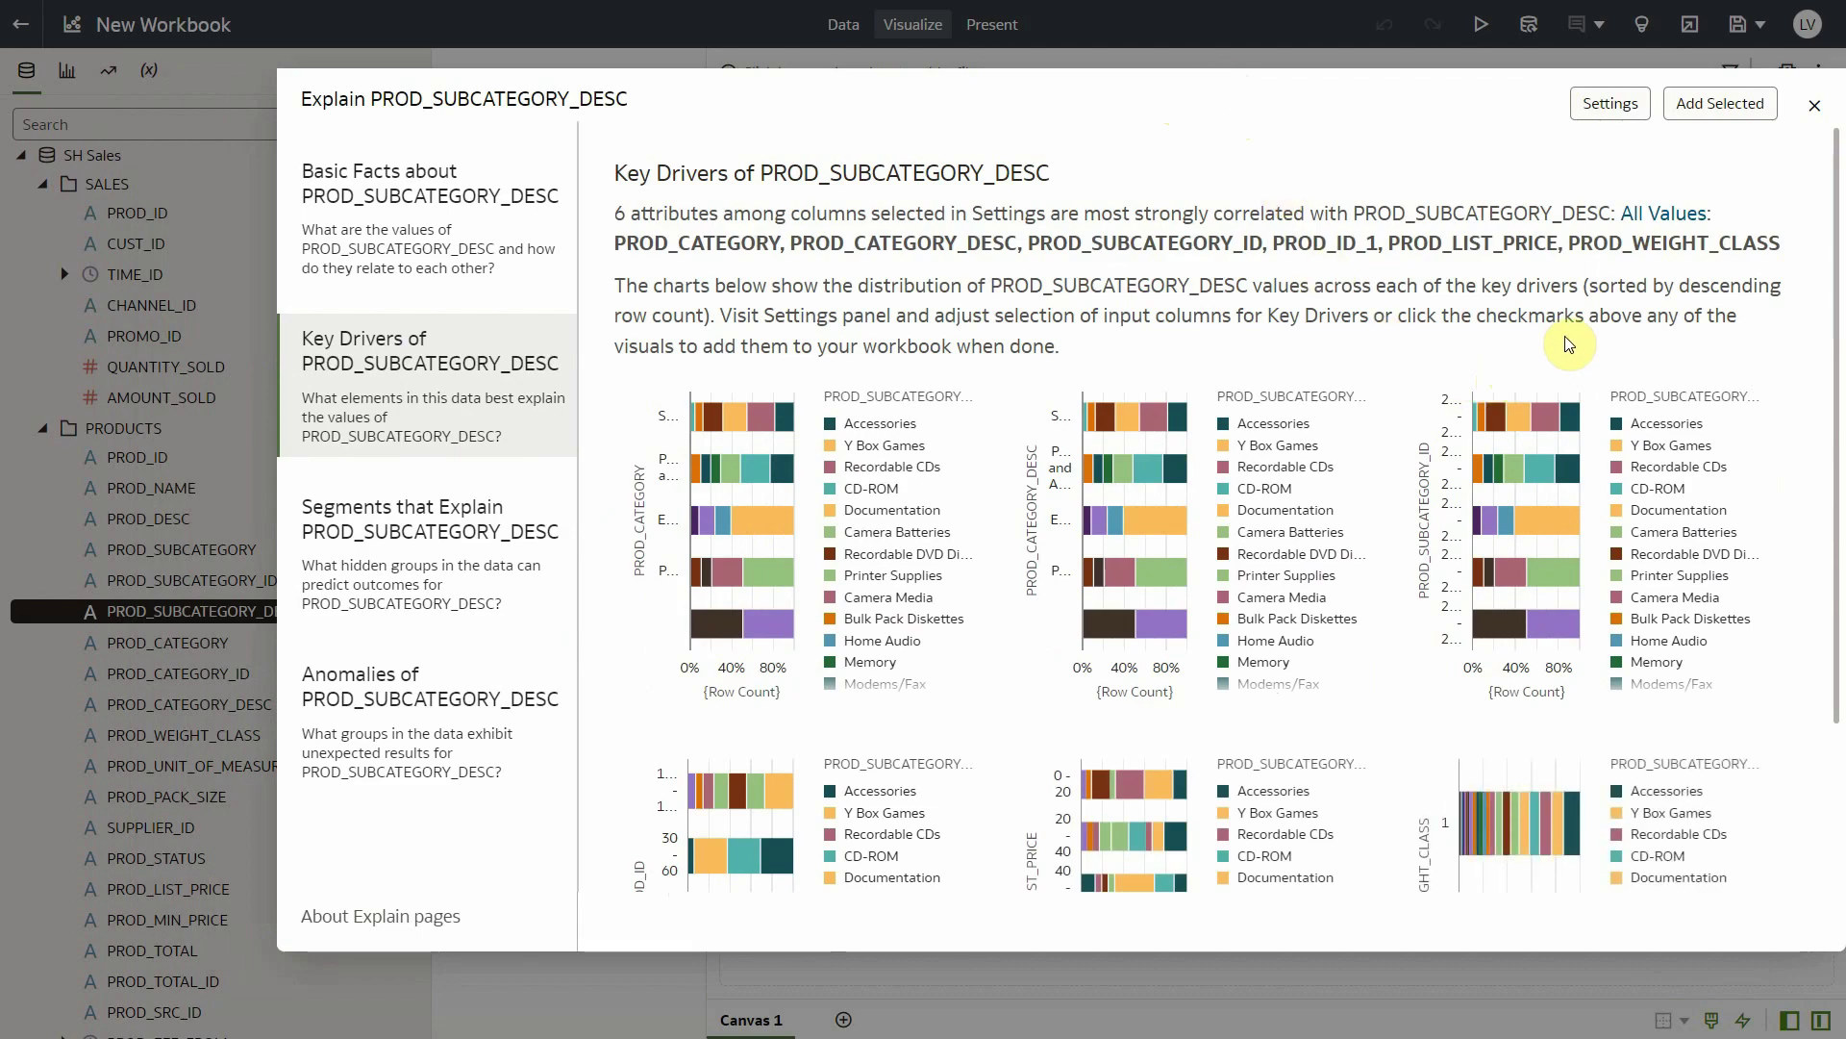
click(399, 543)
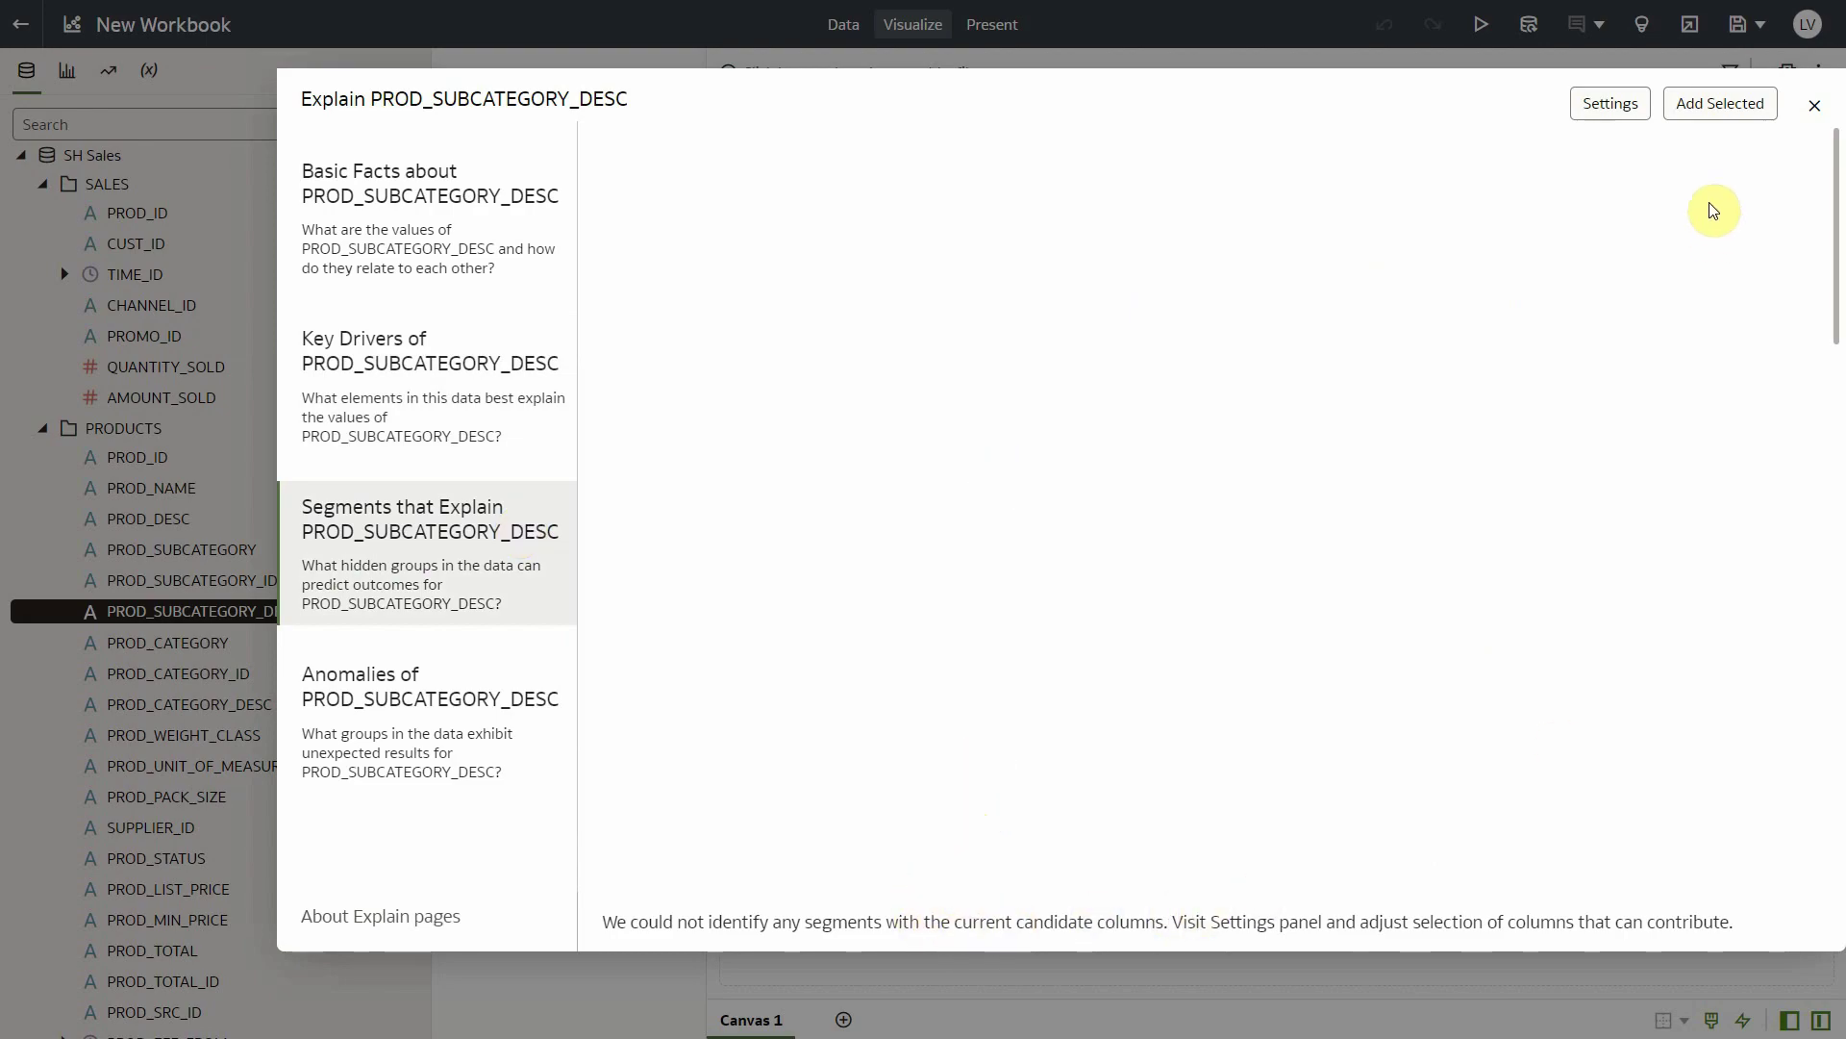
- Open Explain Calculation Settings and expand PRODUCTS, showing 23 of 25 columns selected
click(1625, 108)
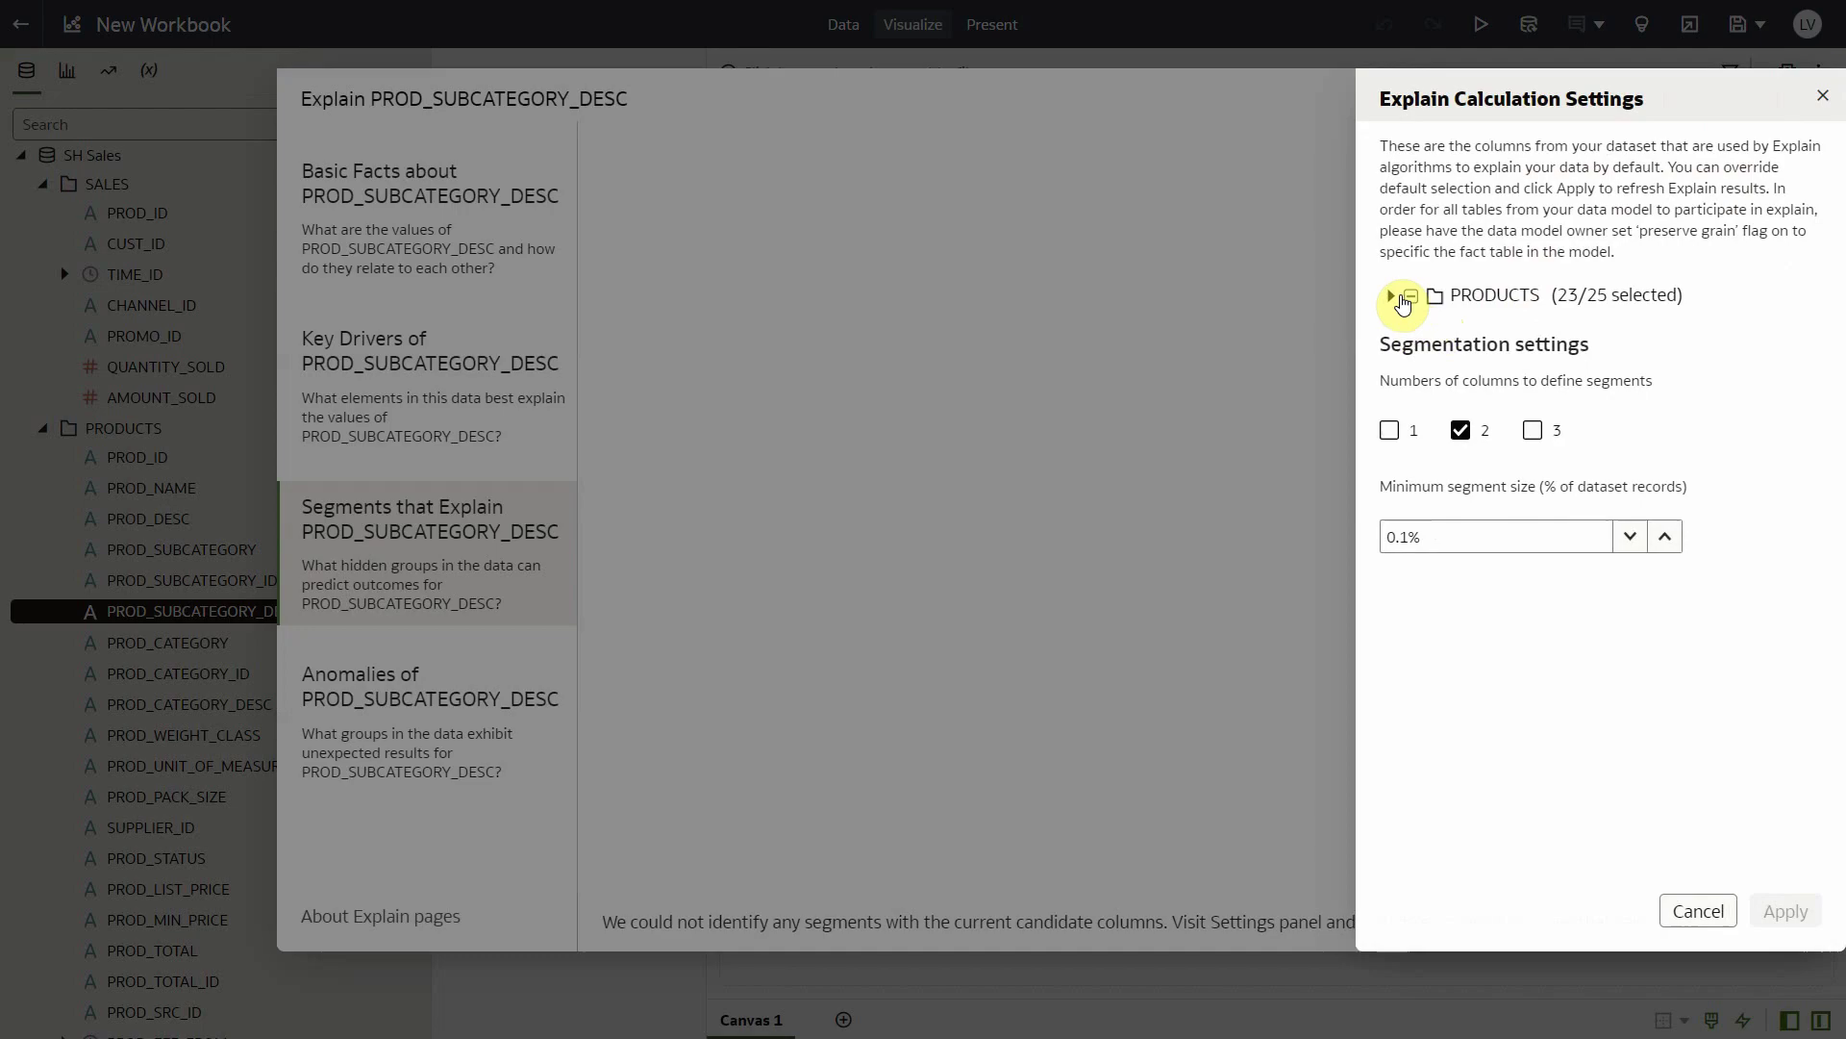
click(1396, 296)
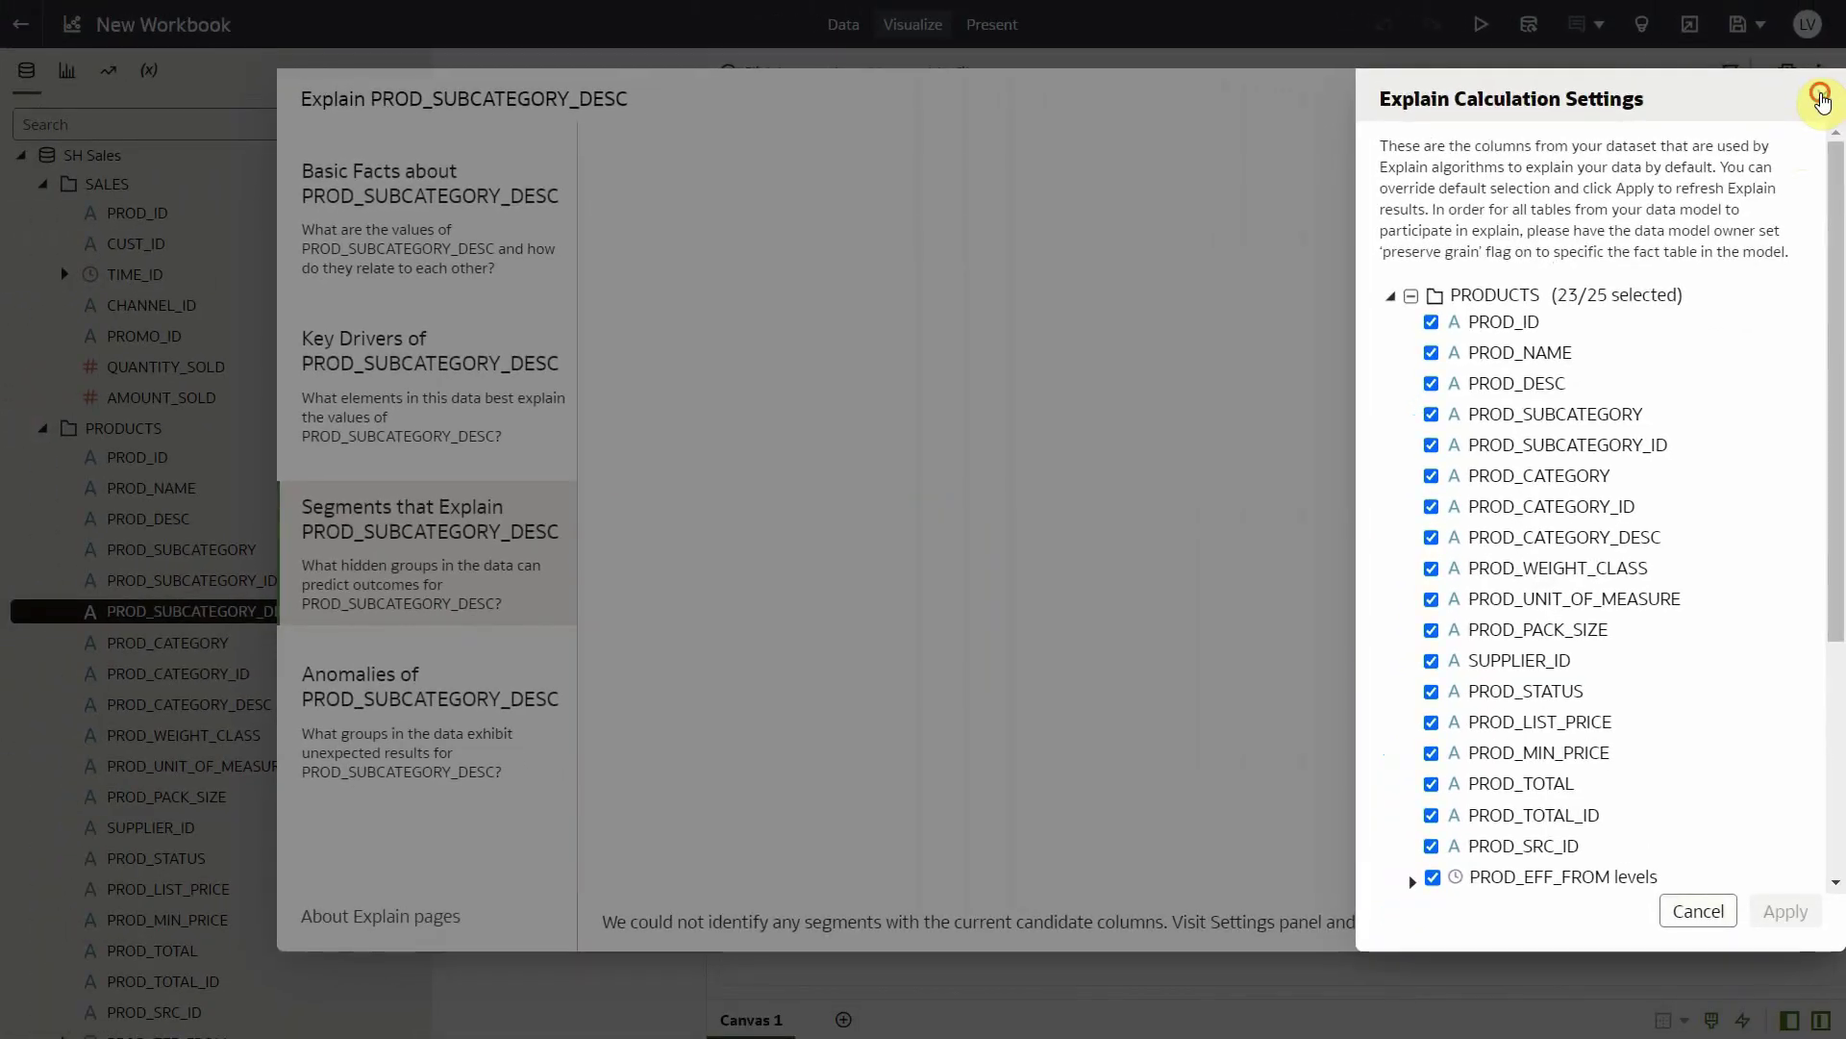
- Close the explanation, set Preserve Grain on the SALES table, and save the SH Sales dataset
click(1822, 100)
click(1814, 104)
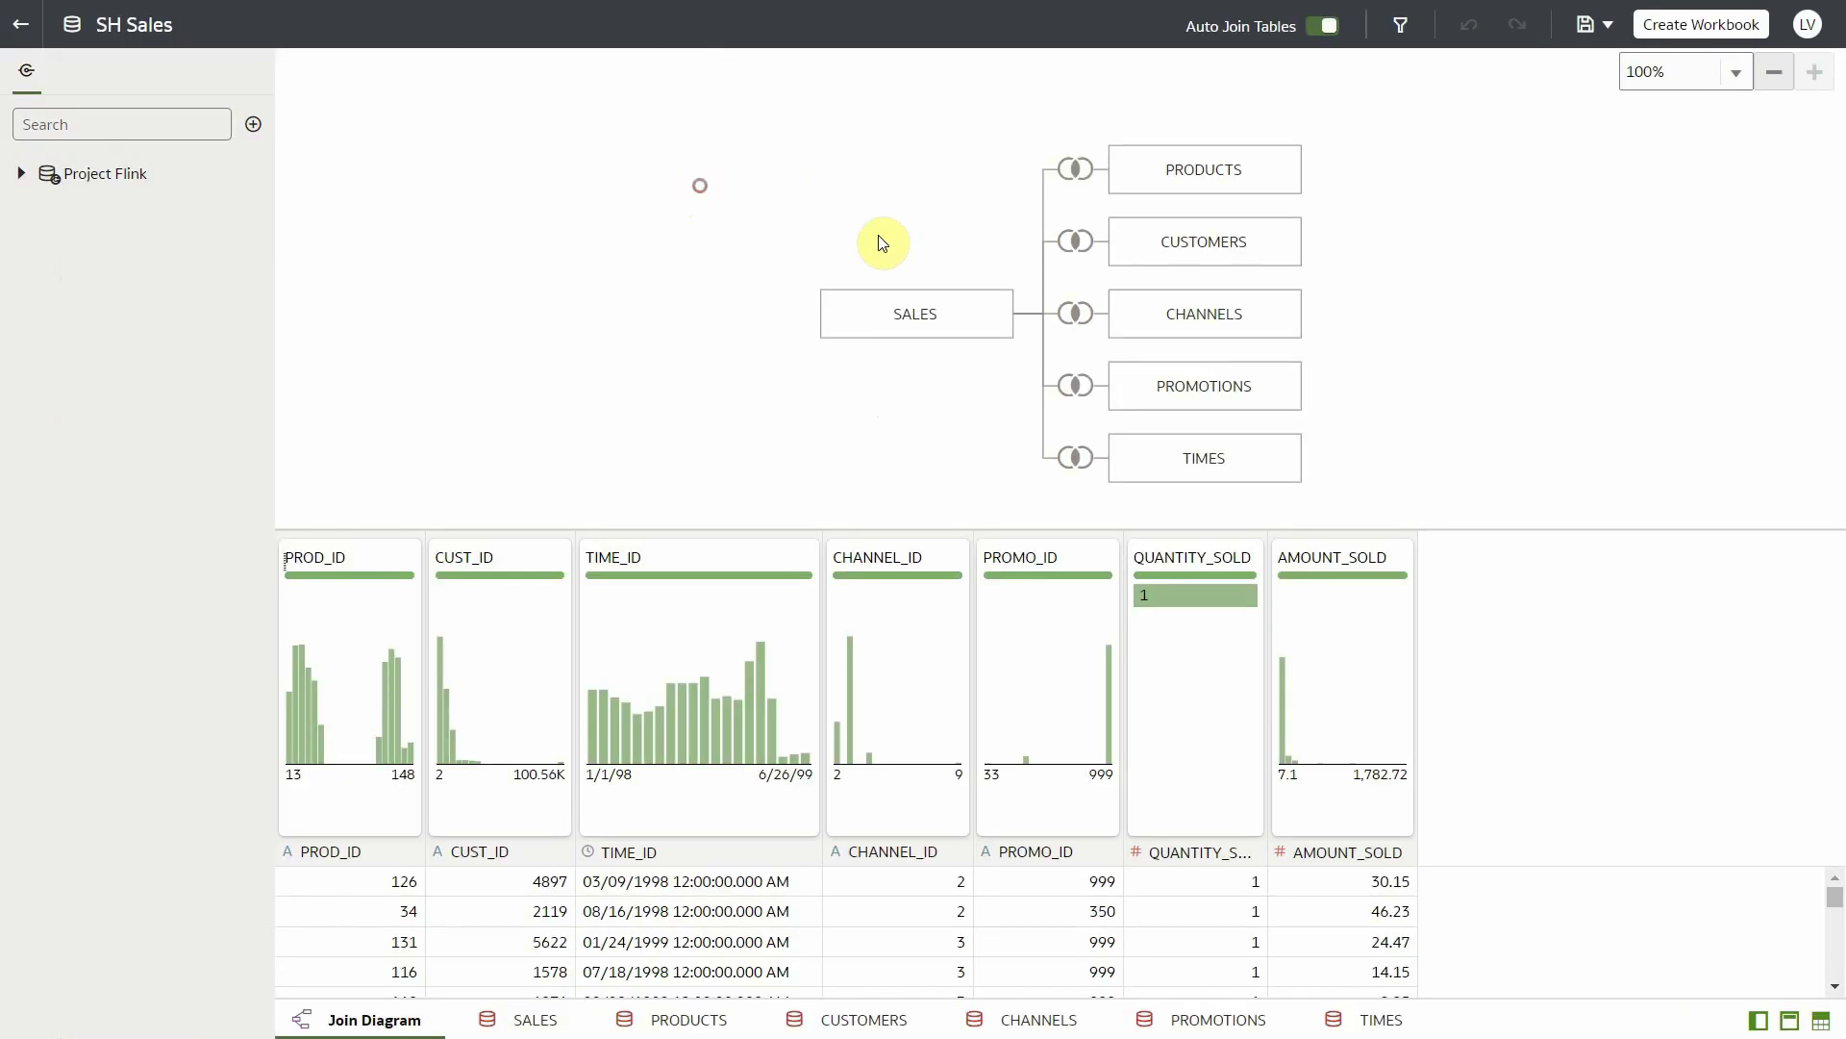
click(915, 315)
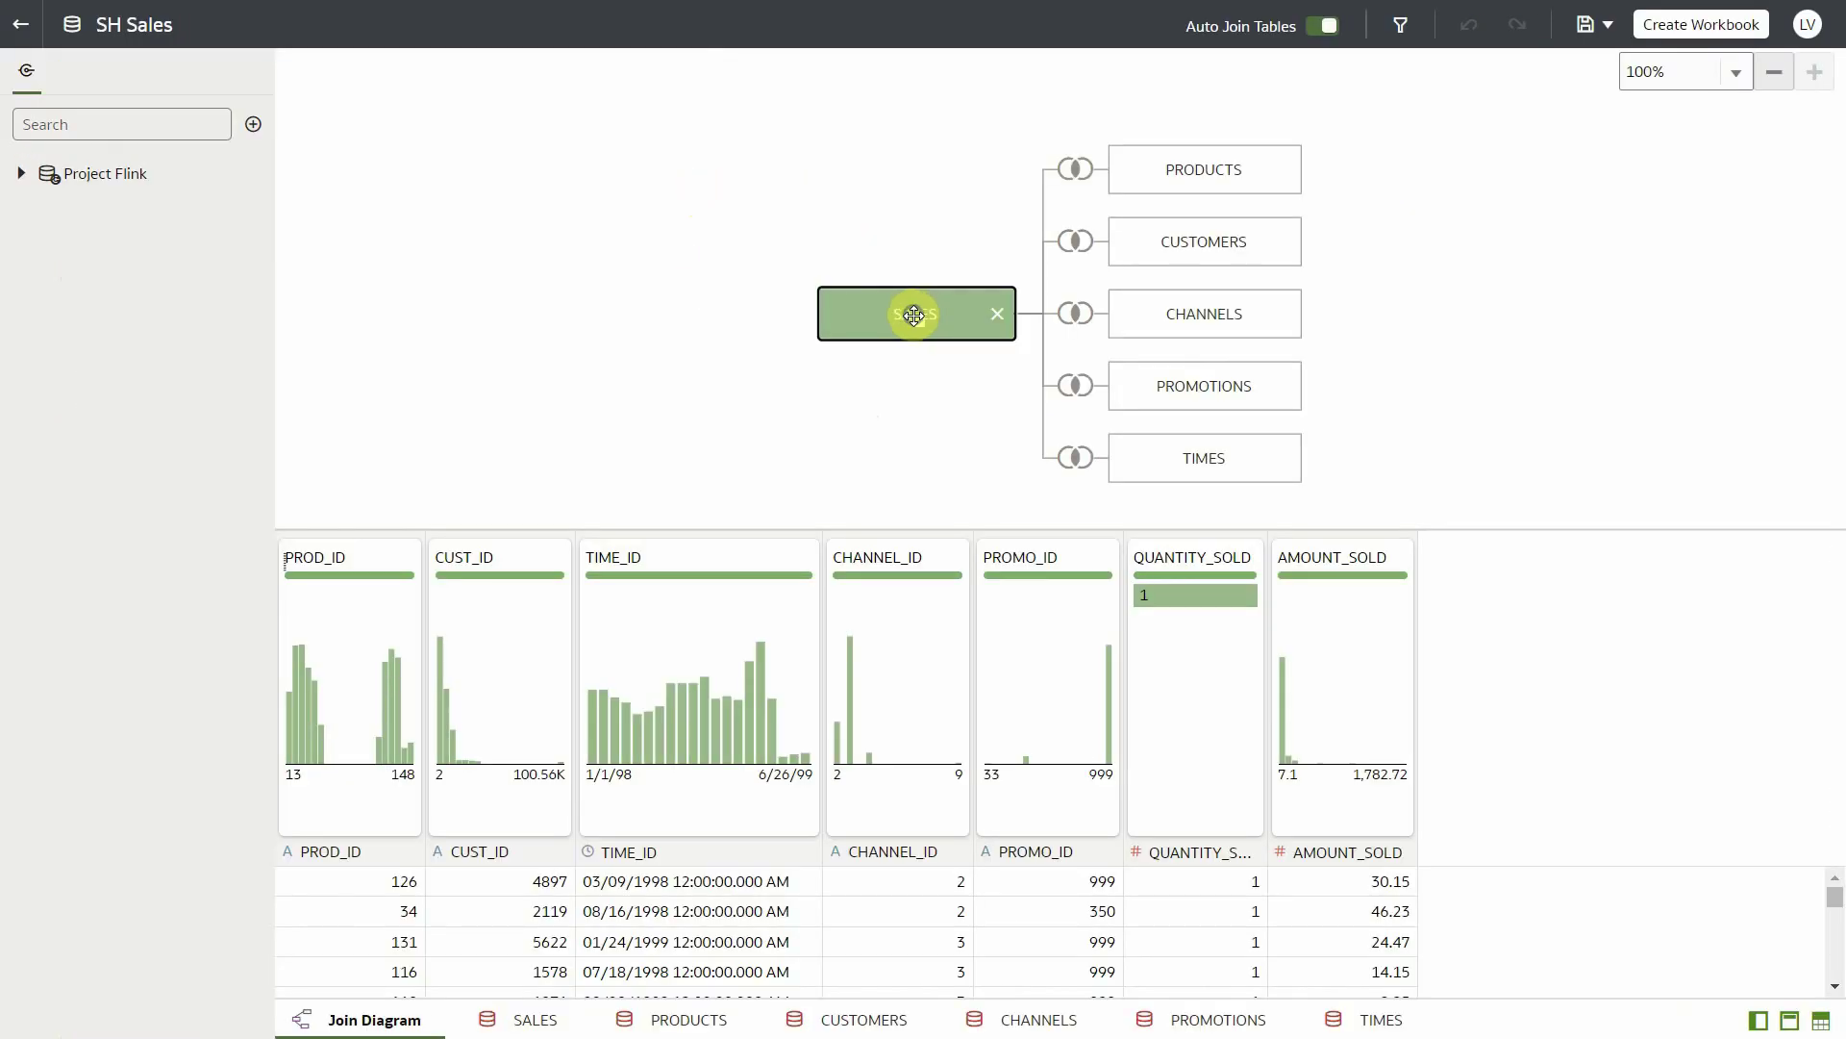
right_click(915, 314)
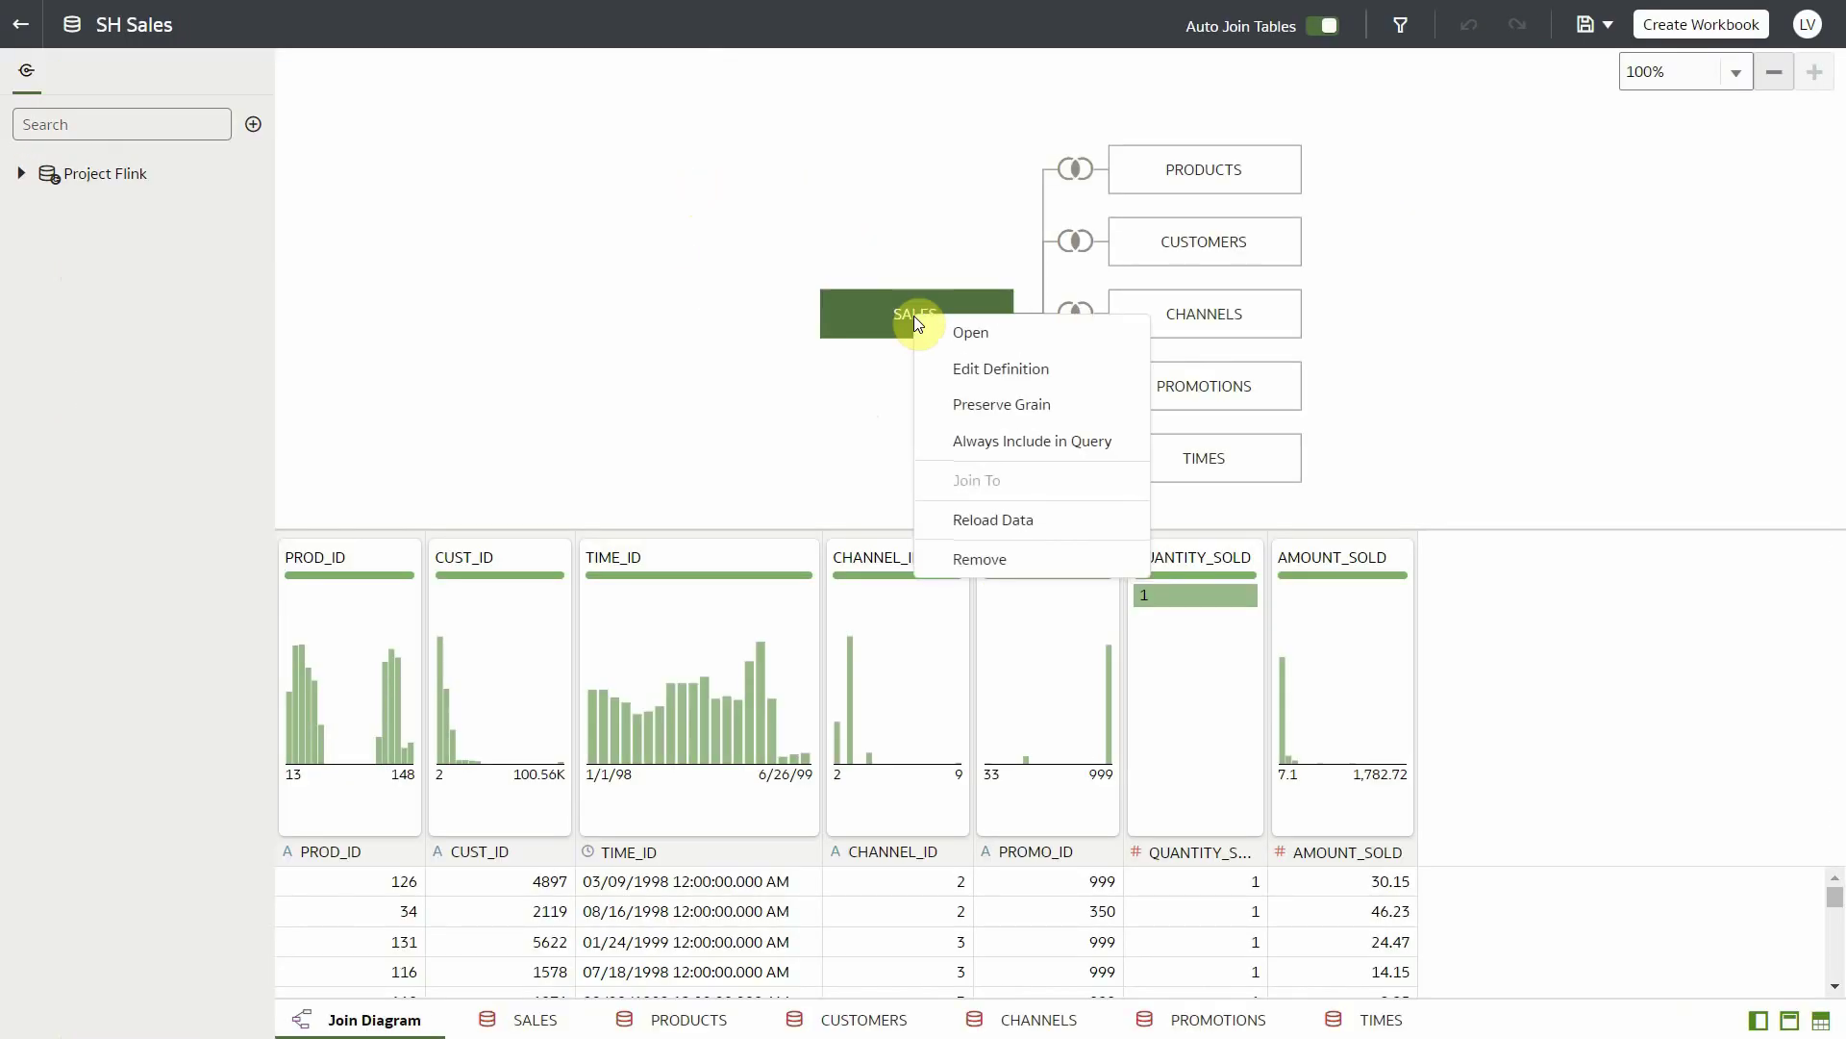
click(993, 413)
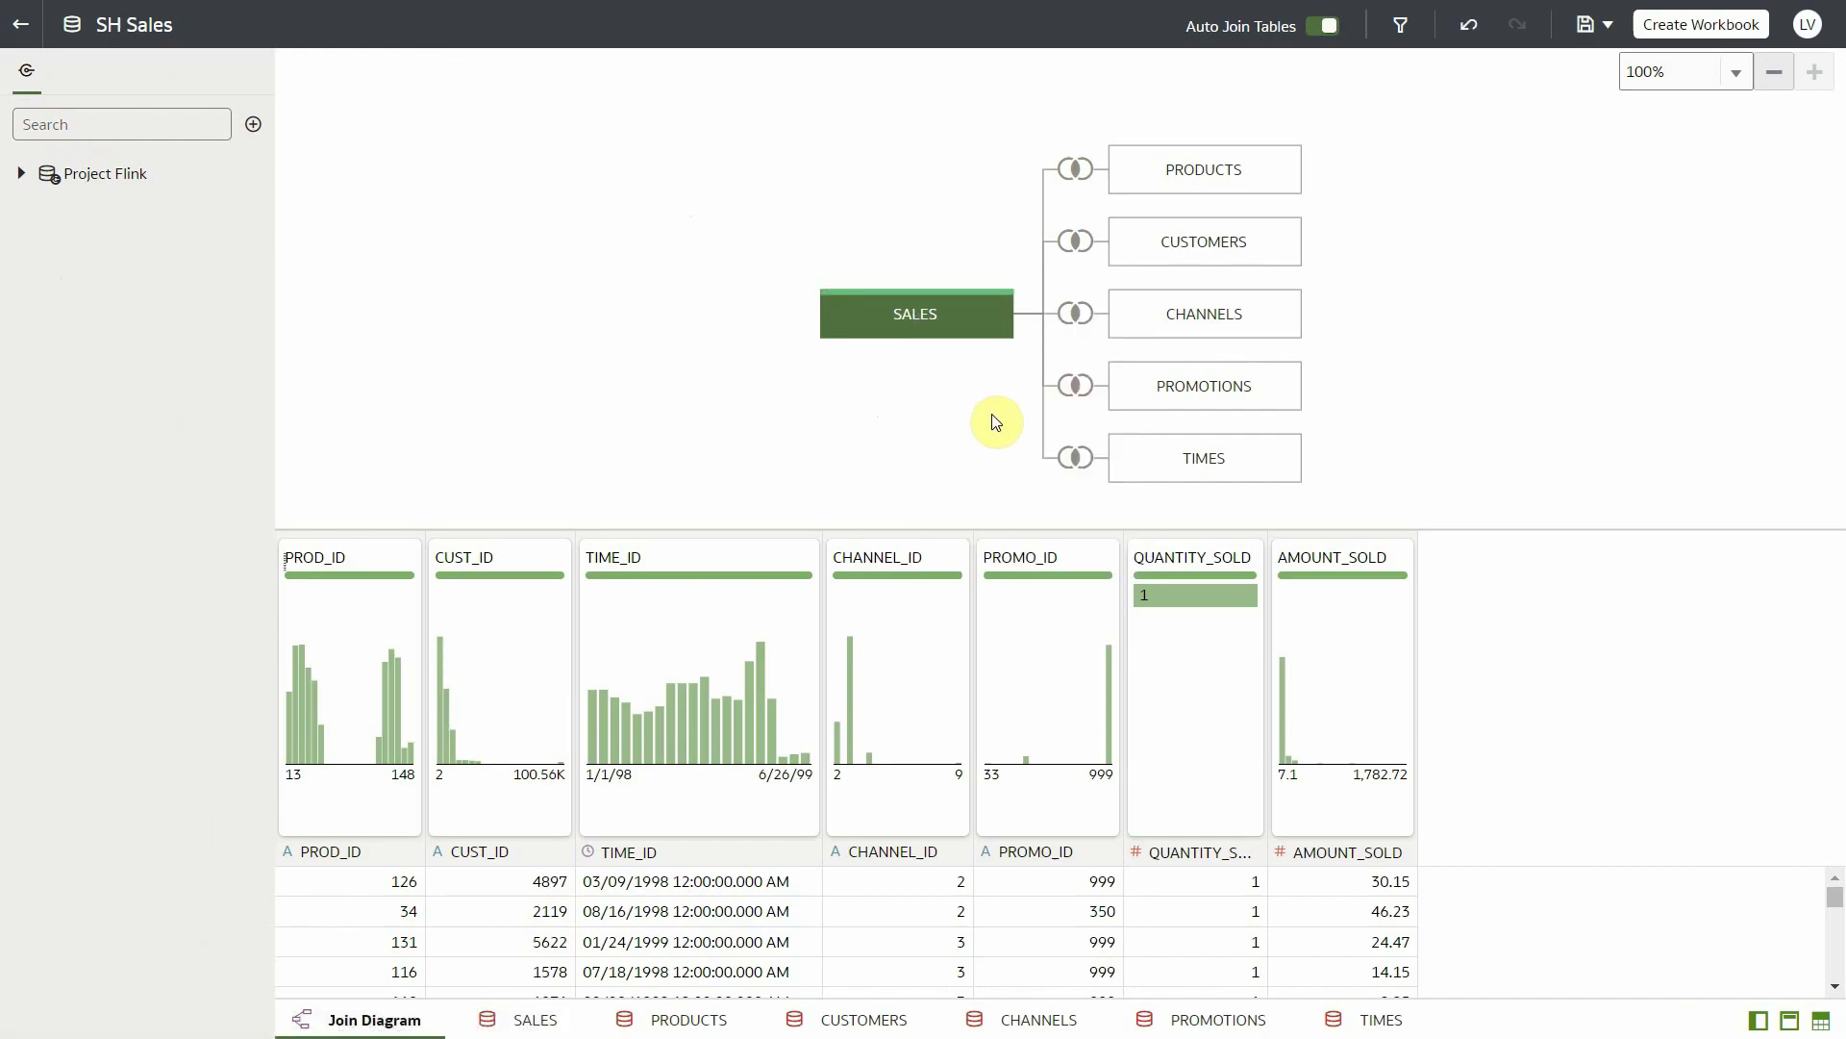
click(1583, 25)
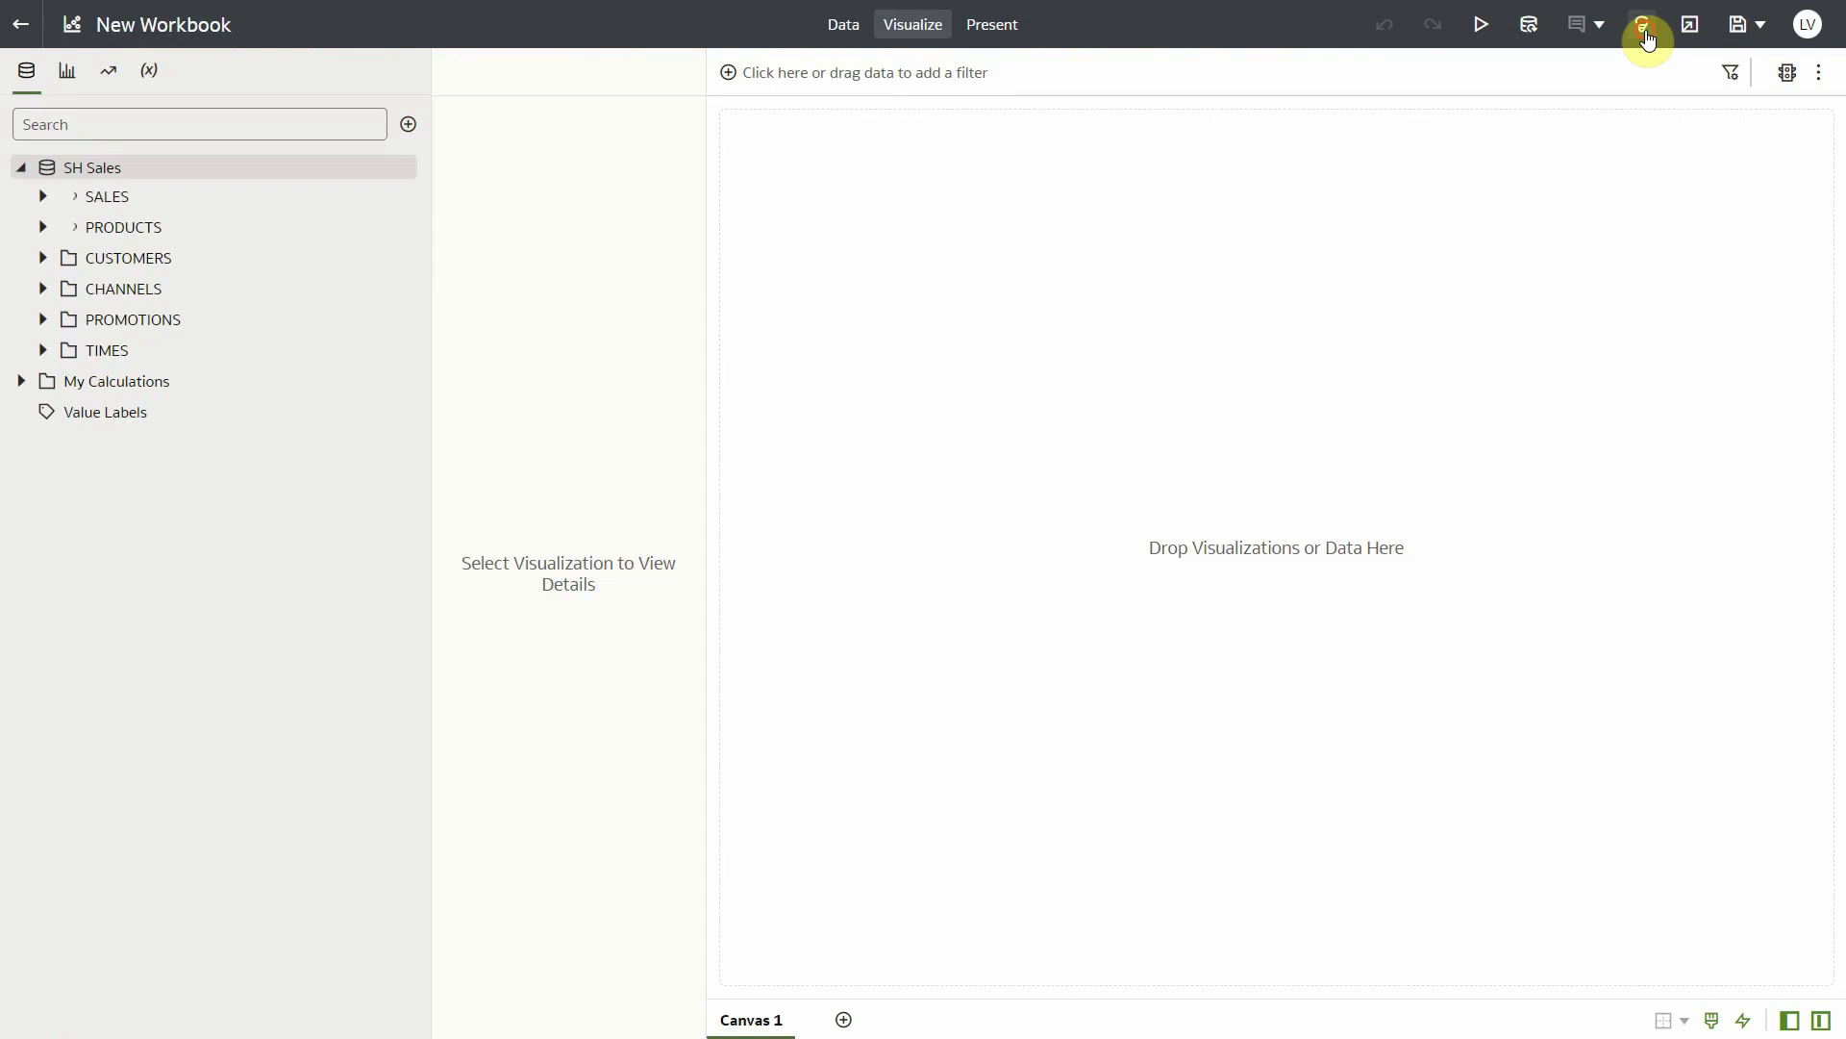
- Run Auto Insights to list the 918,843-row Measures Overview and AMOUNT_SOLD averages by category
click(1645, 35)
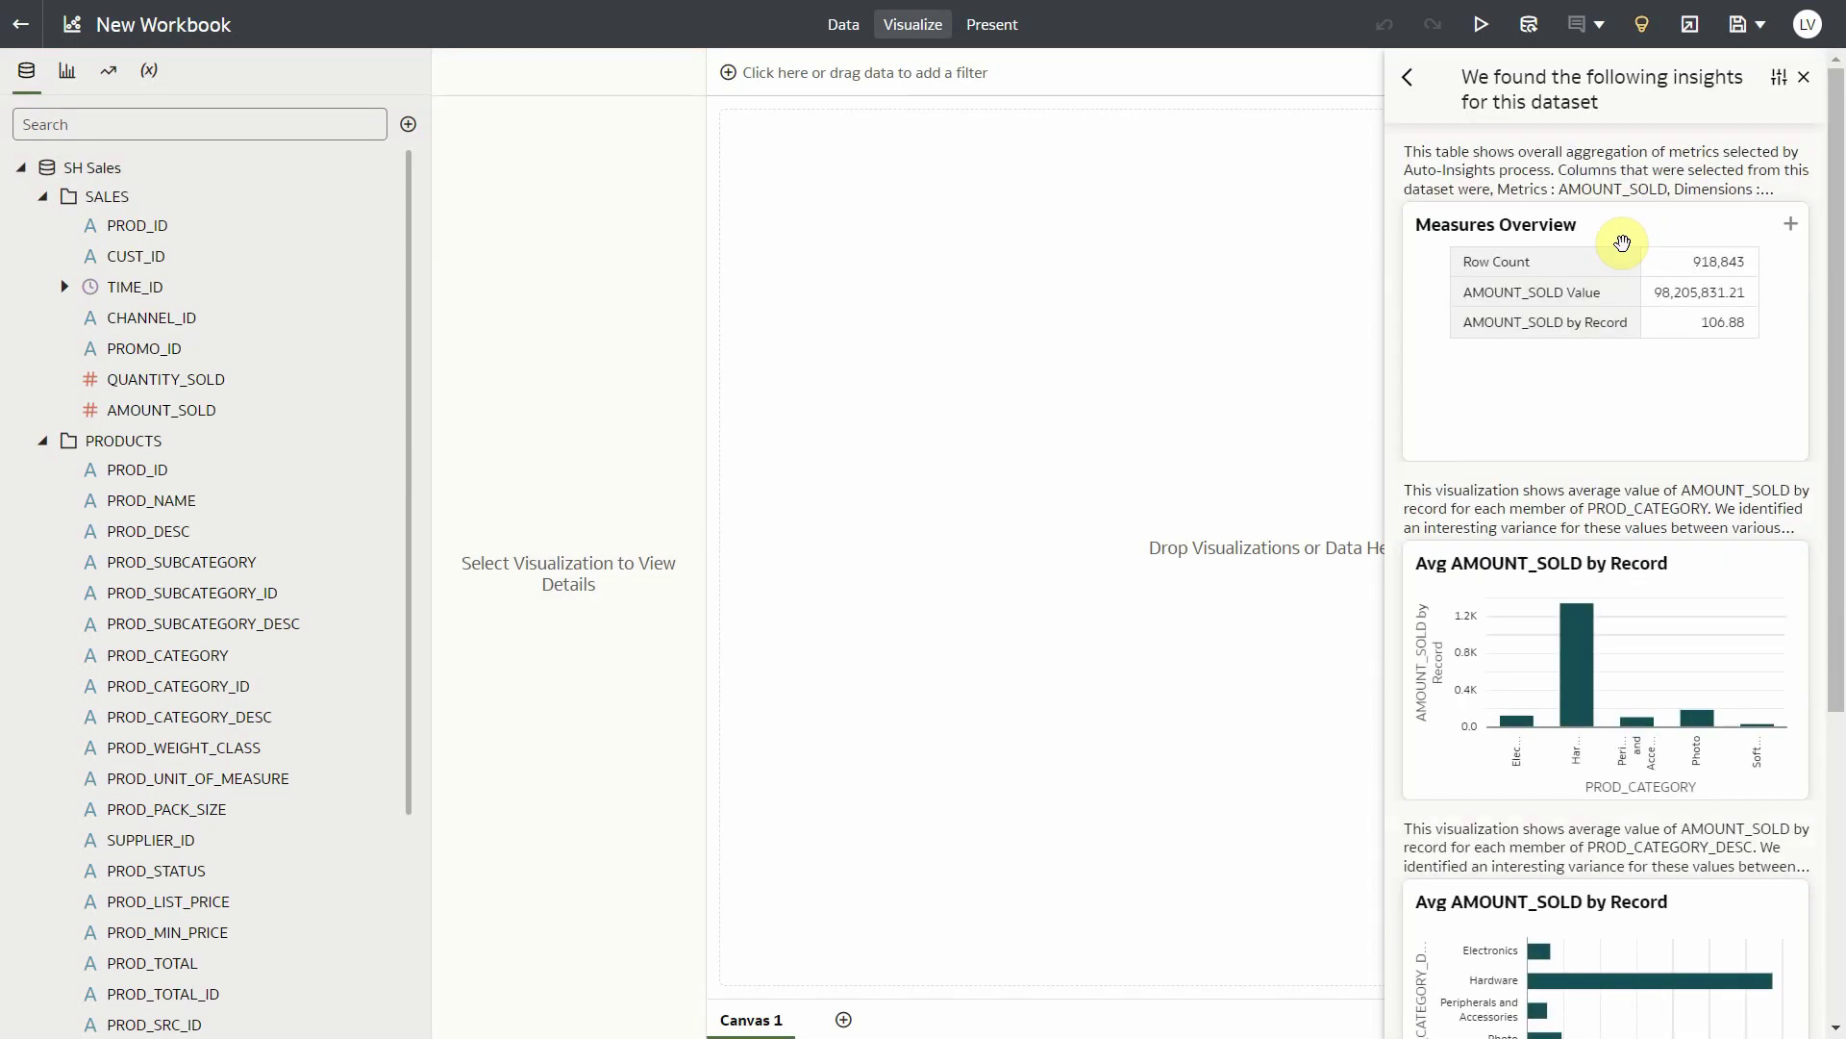
- Explain AMOUNT_SOLD and scroll its Basic Facts charts by channel, credit limit and gender
right_click(155, 421)
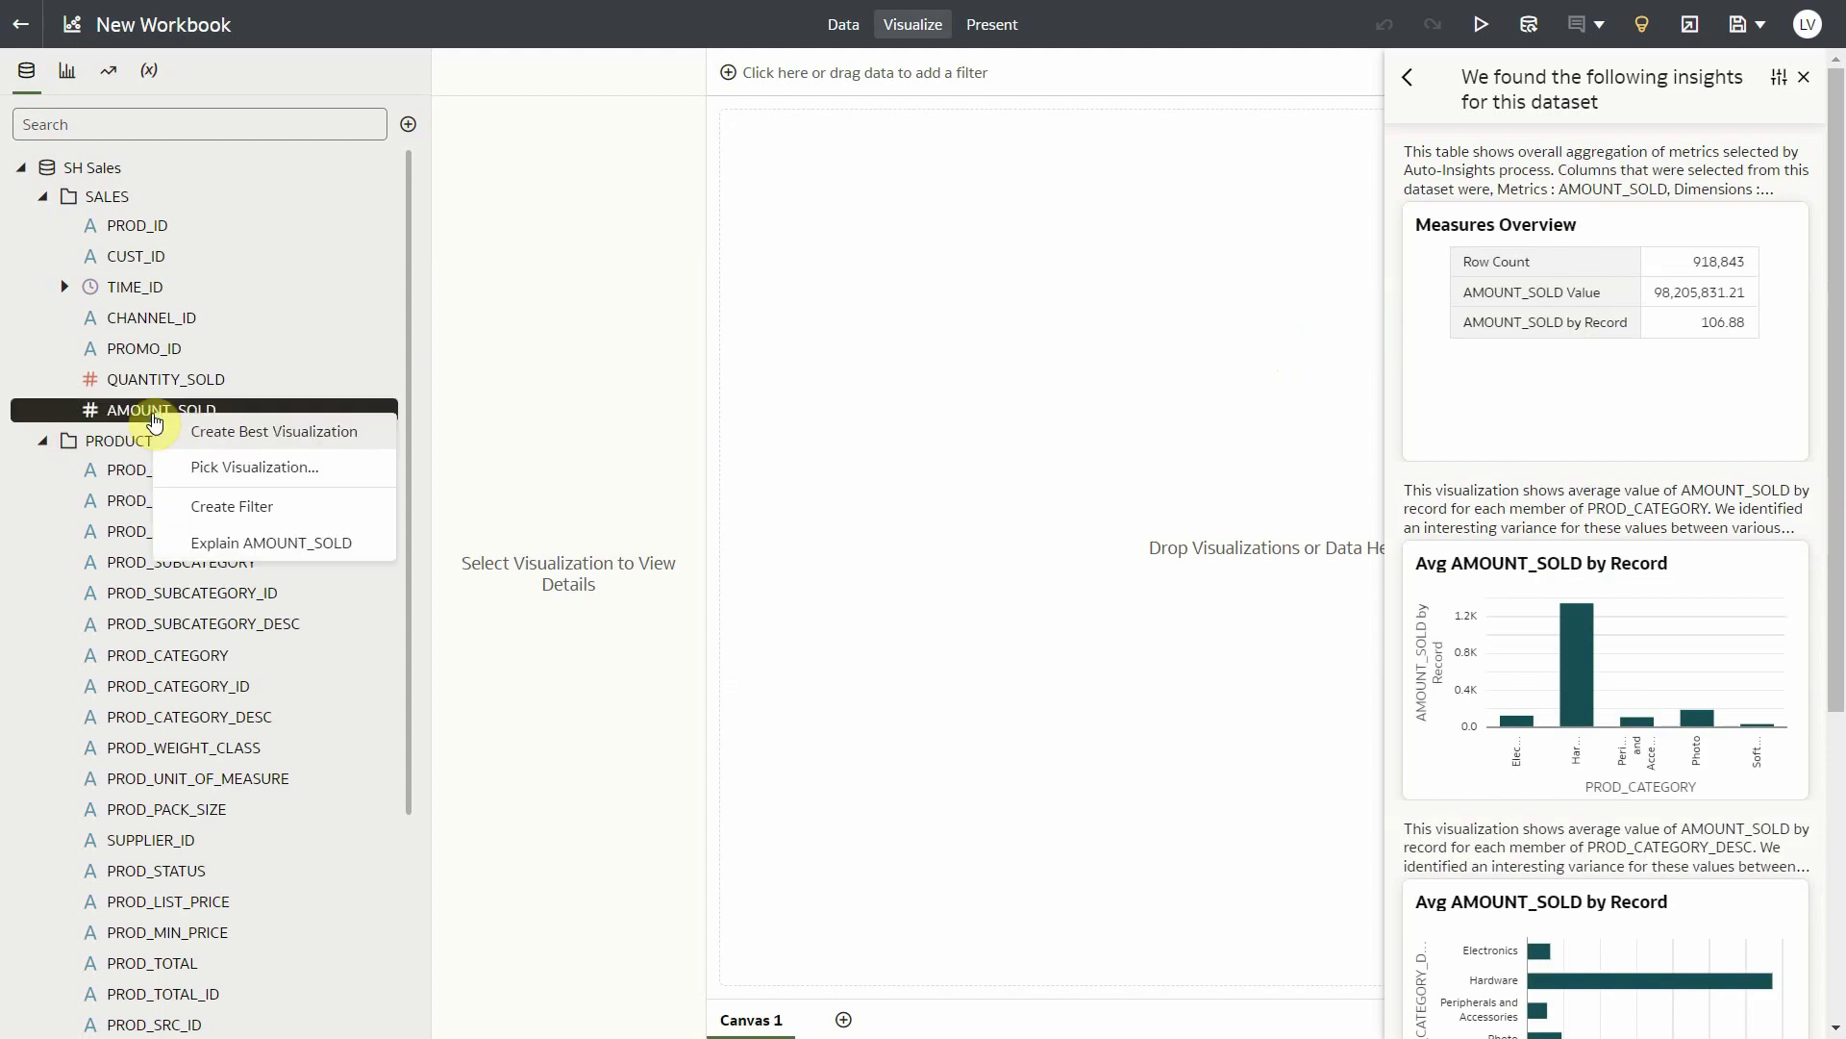
click(275, 552)
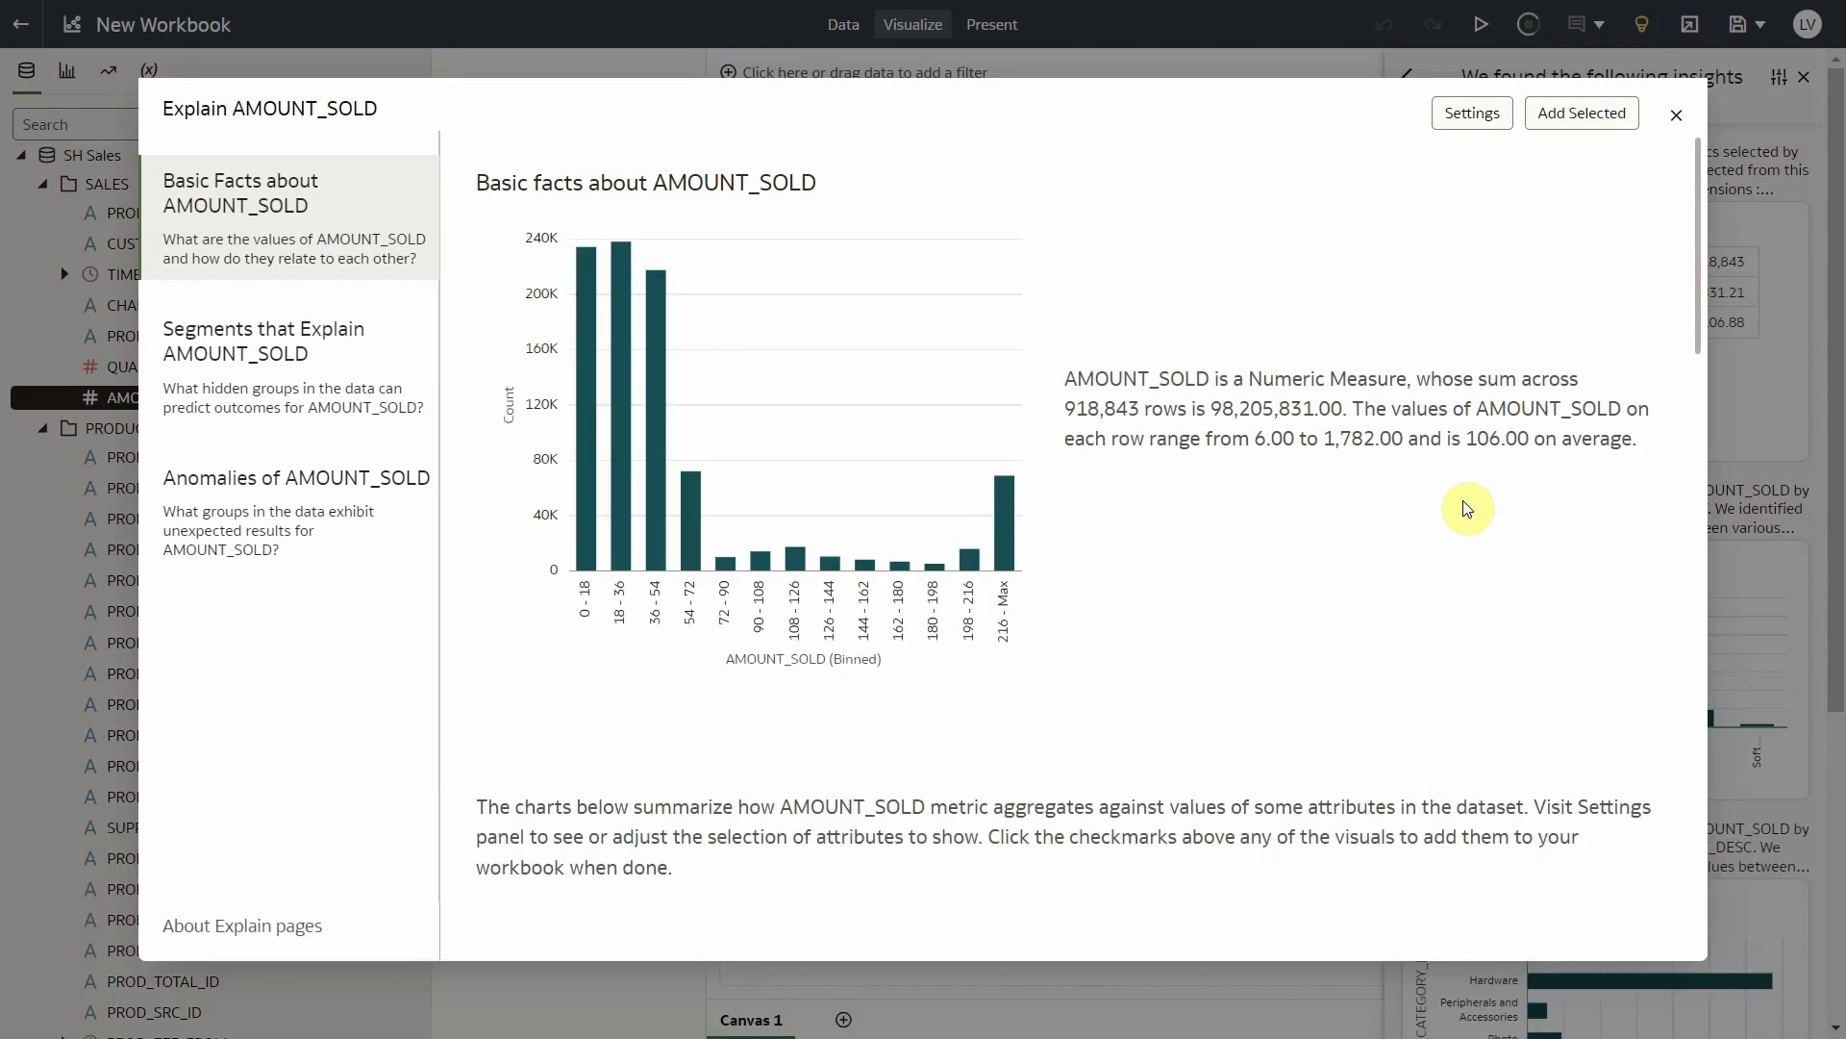
scroll(1410, 448, down, 5)
mouse_move(1414, 409)
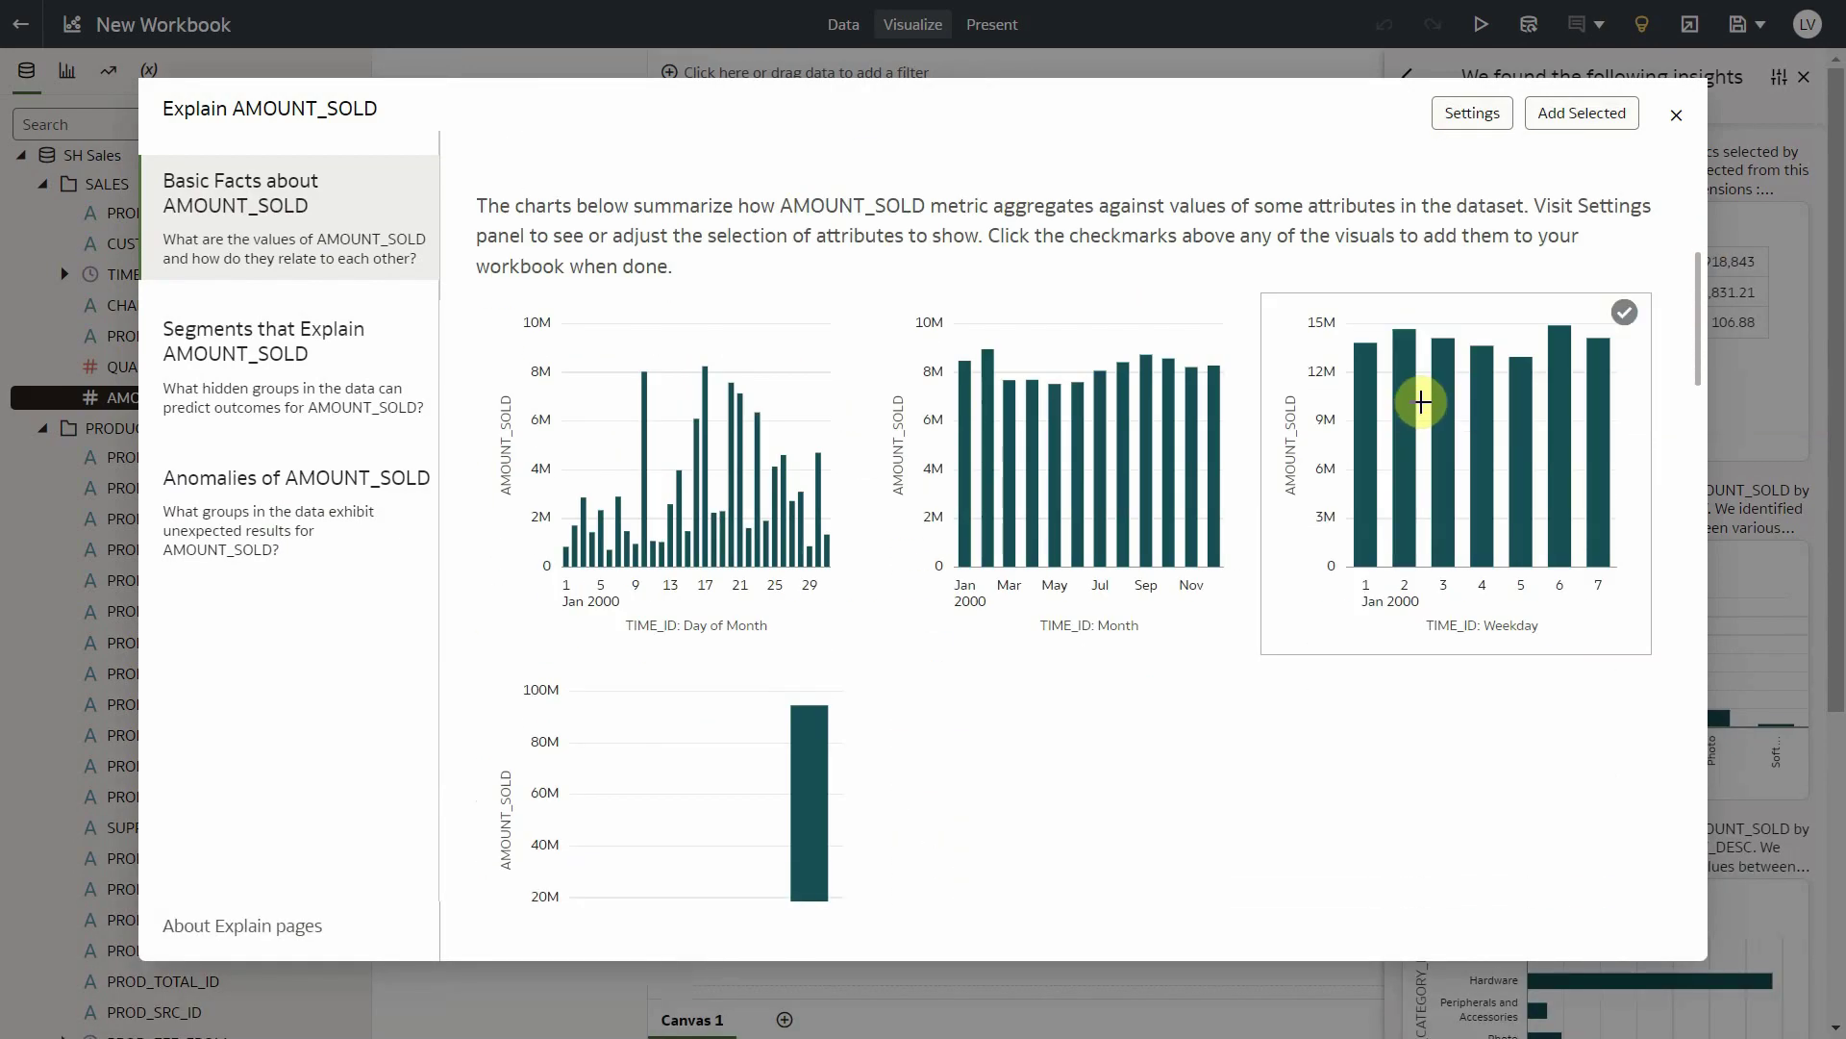
scroll(1423, 400, down, 2)
mouse_move(1105, 875)
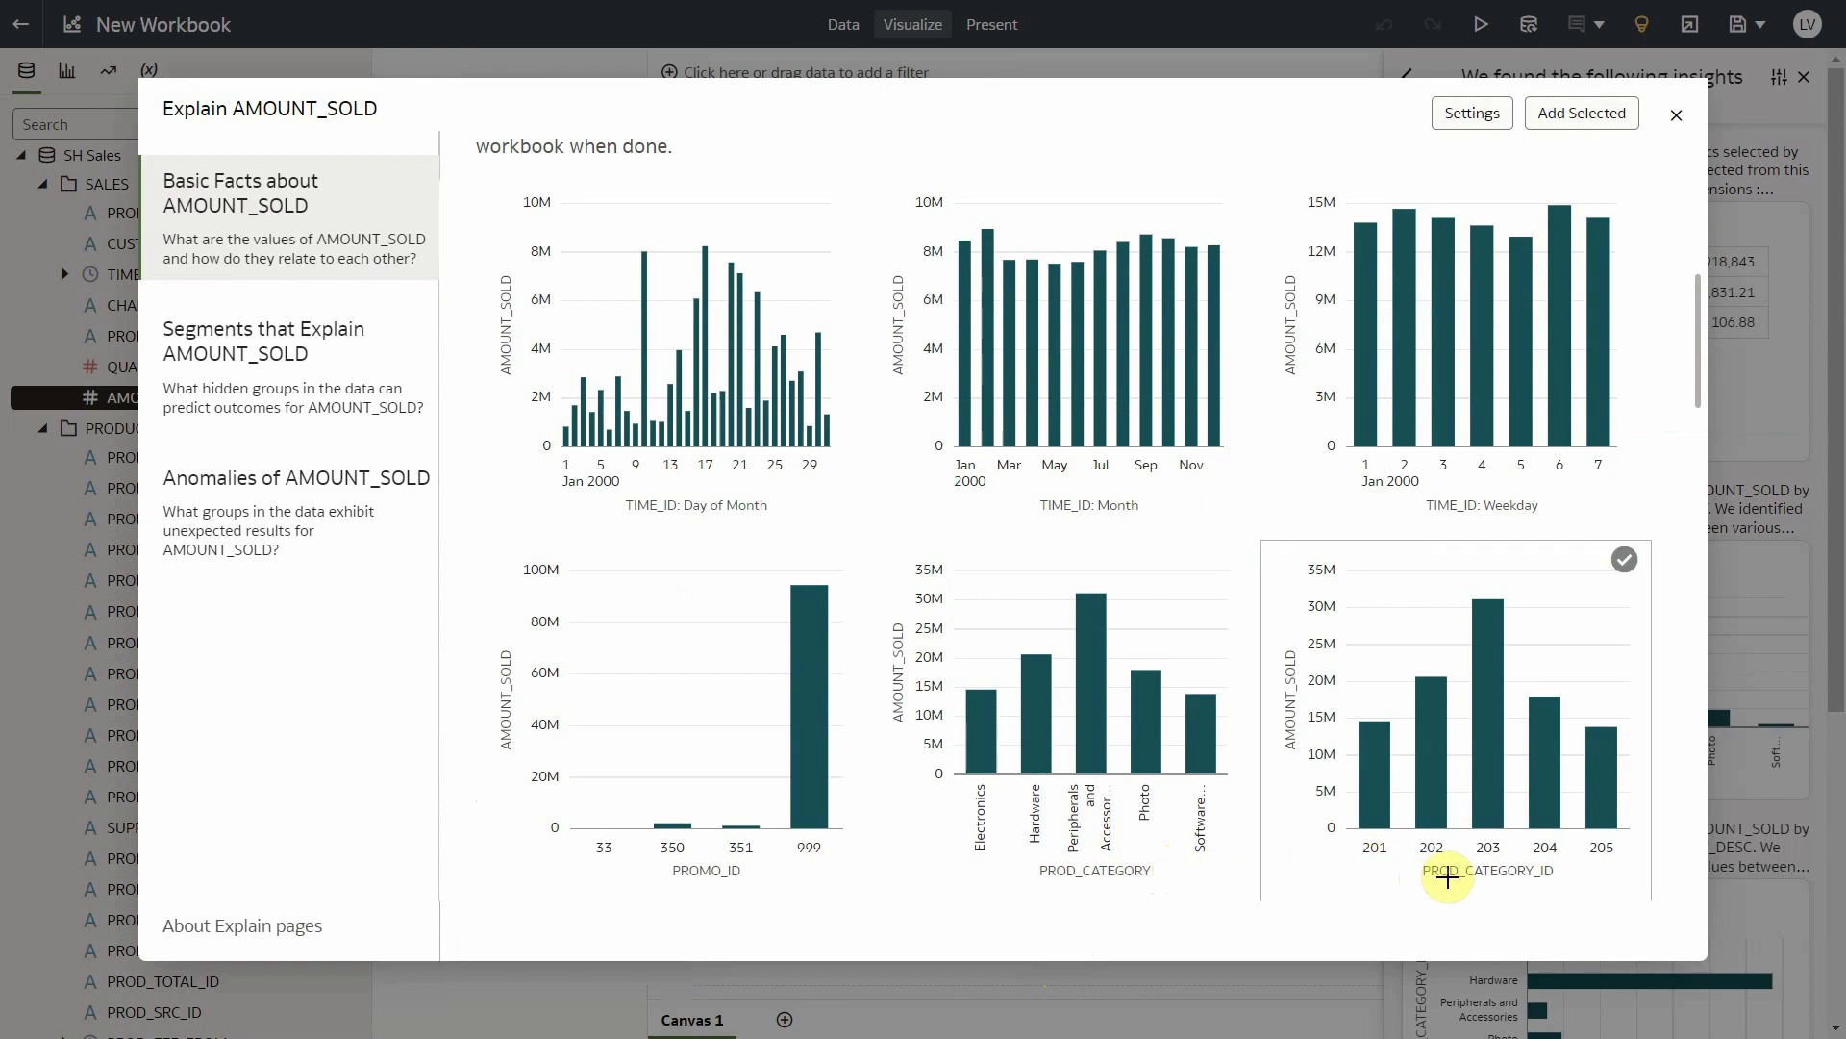
scroll(1453, 884, down, 3)
mouse_move(875, 896)
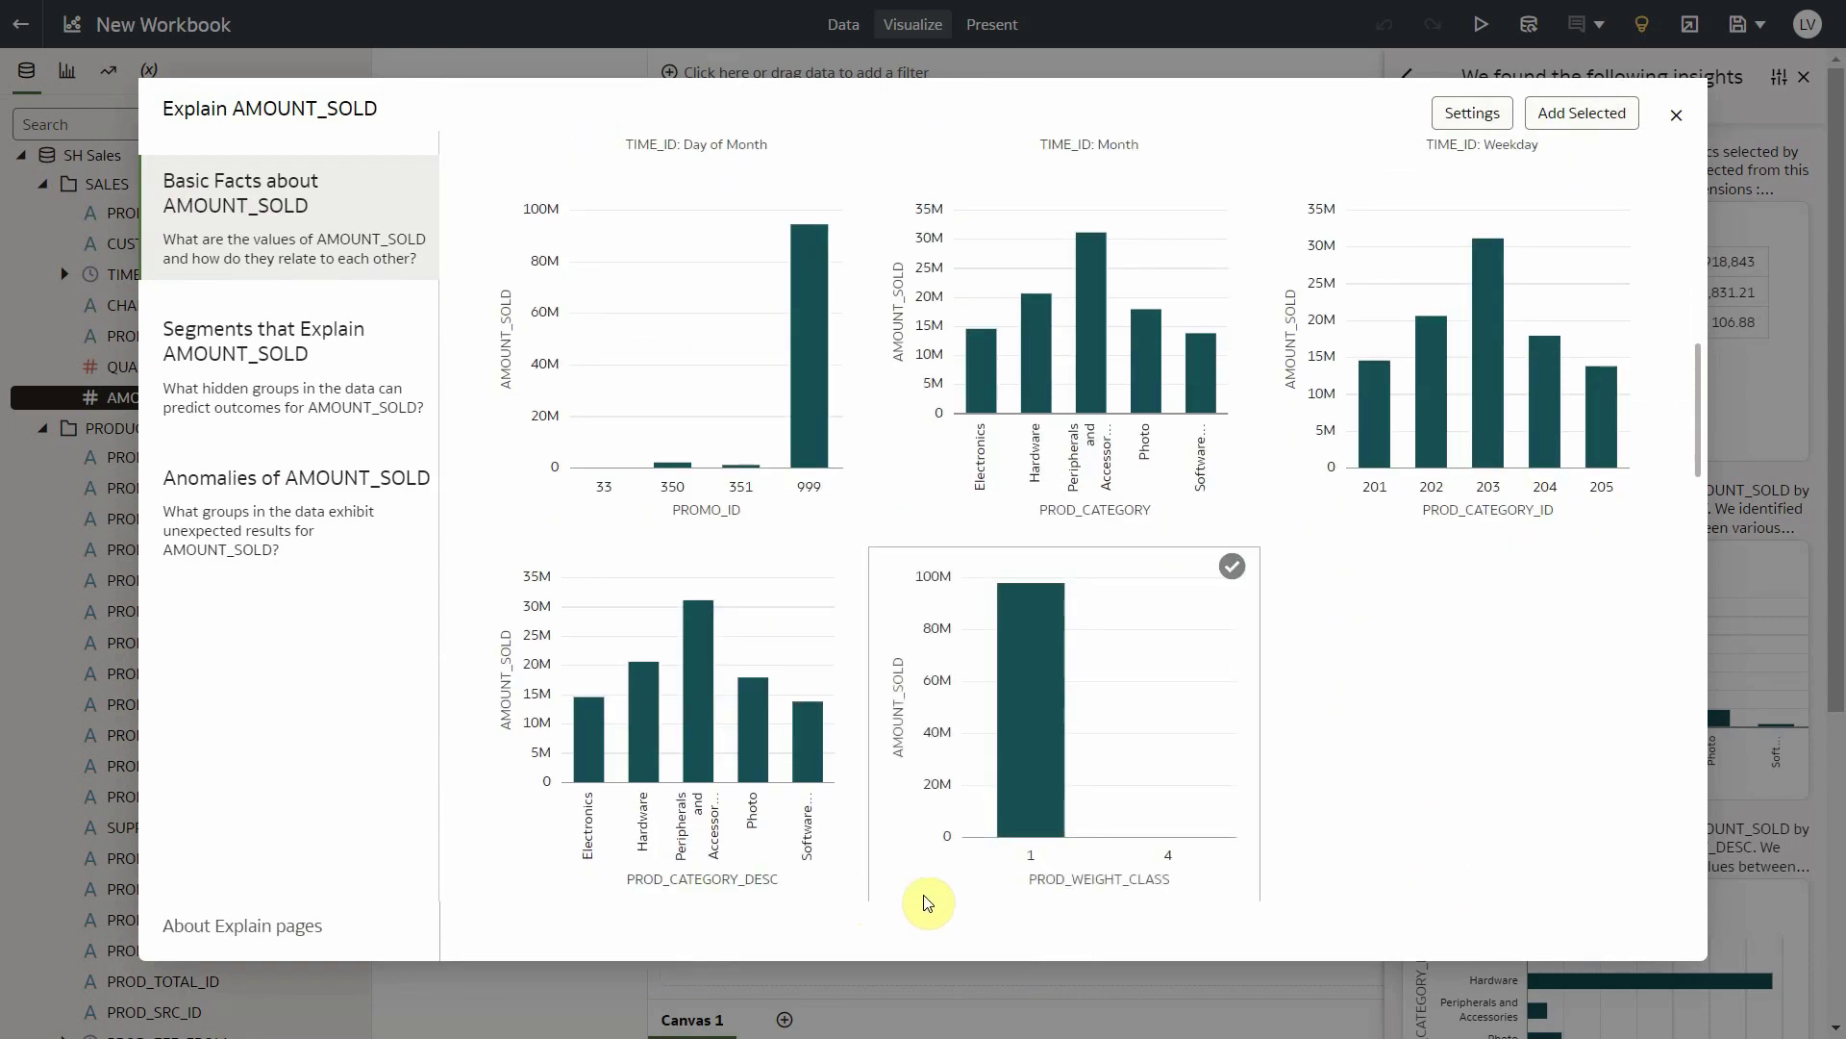
scroll(1248, 885, down, 3)
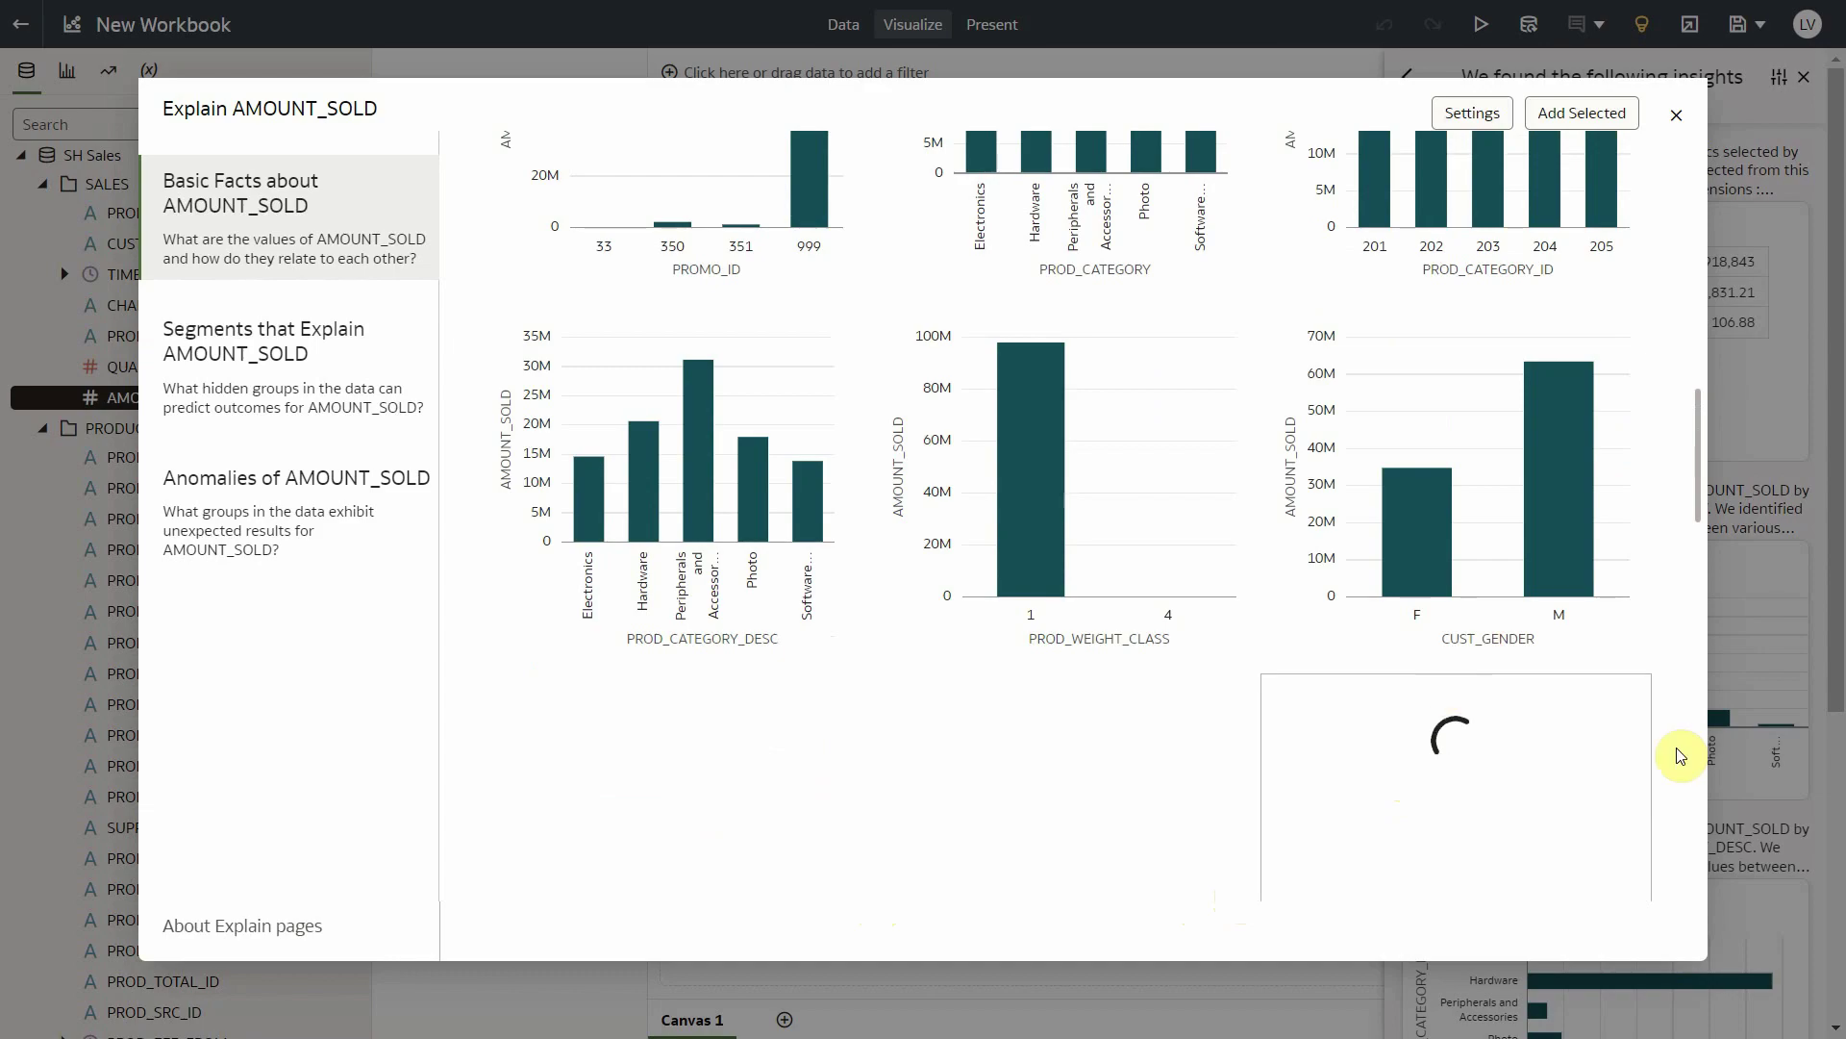
scroll(1681, 755, down, 3)
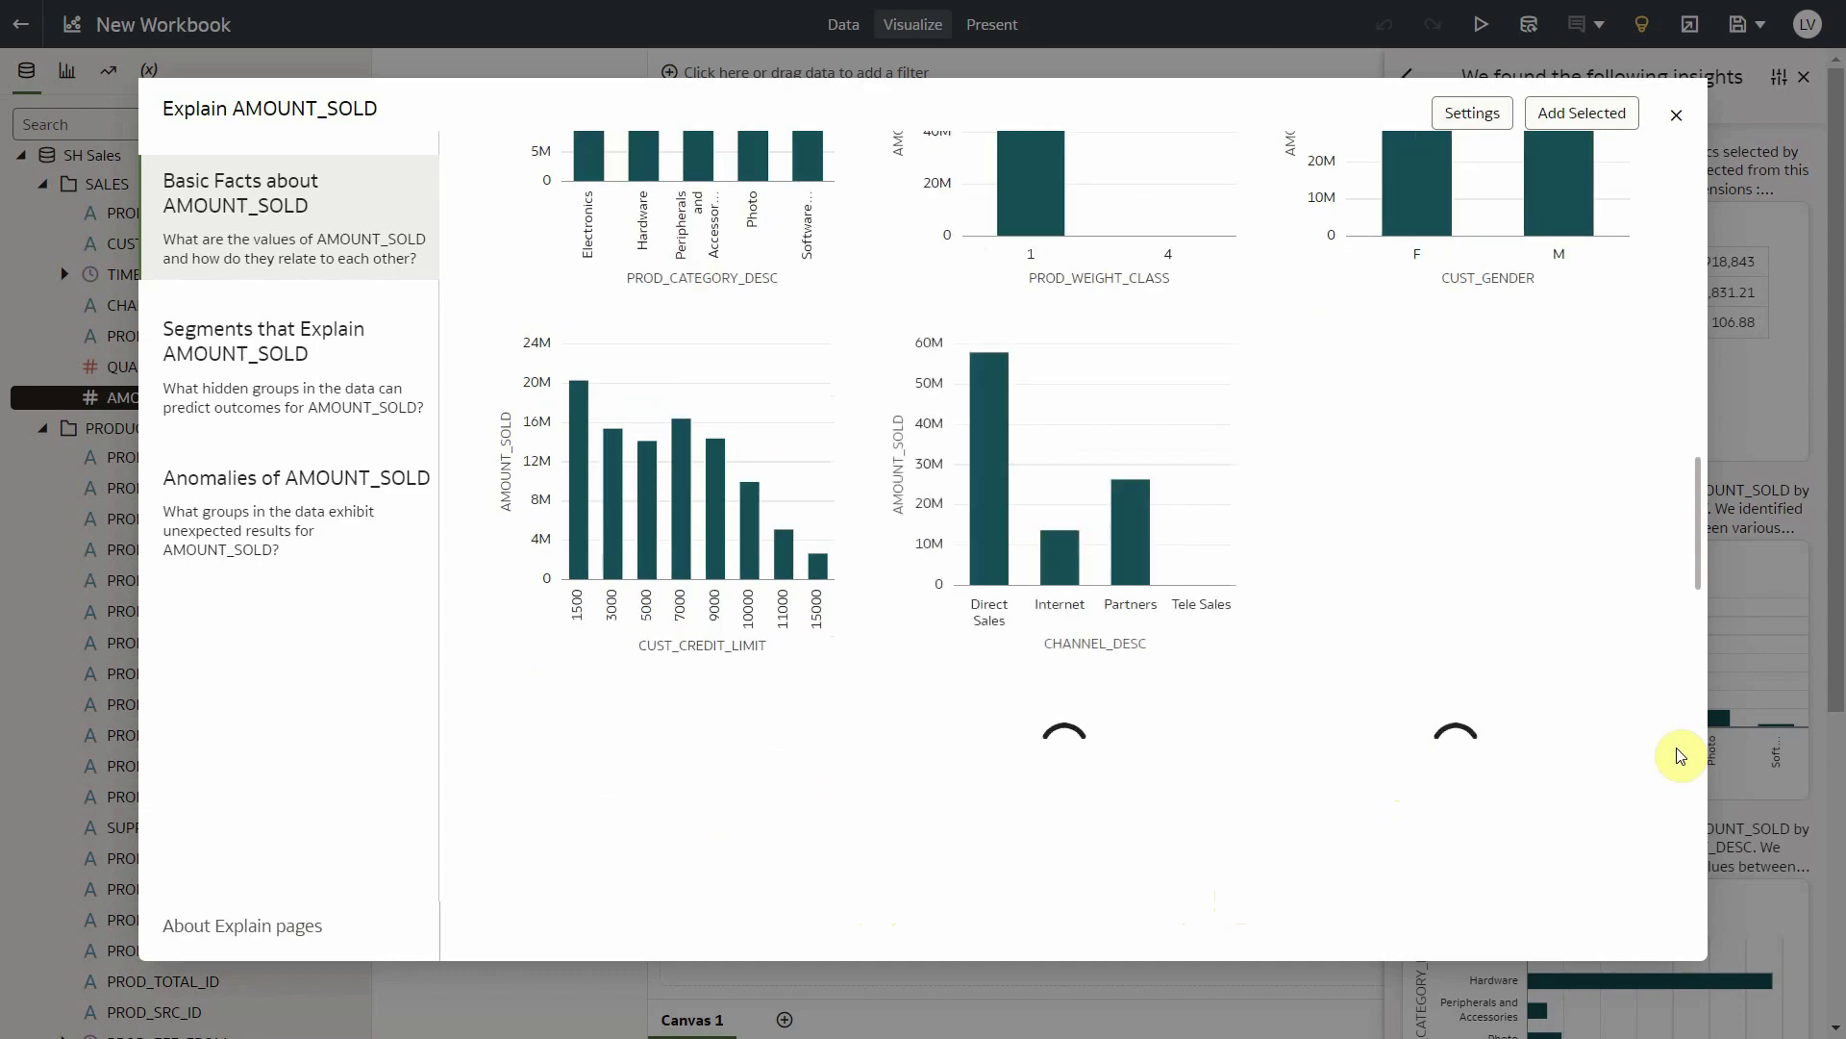
click(423, 502)
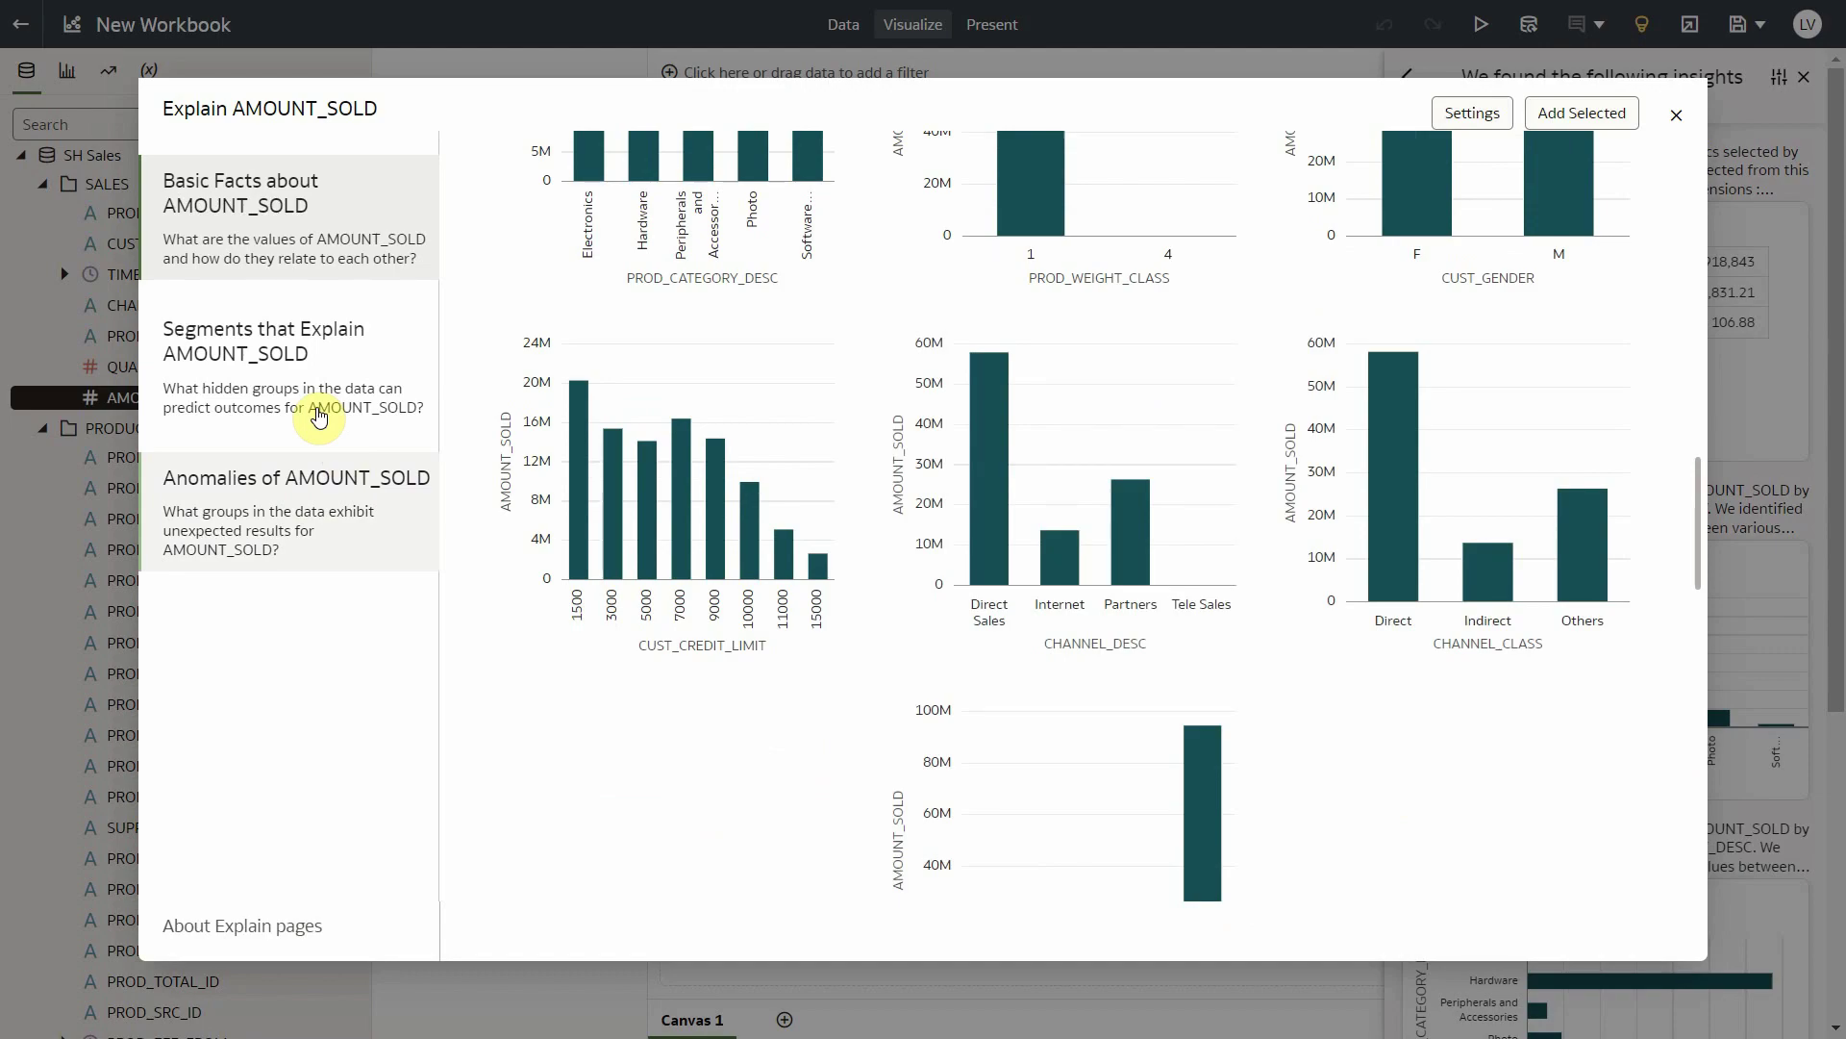
- Show the 20 segments explaining AMOUNT_SOLD and scroll through them, e.g. Segment 19 at 313.87
click(319, 416)
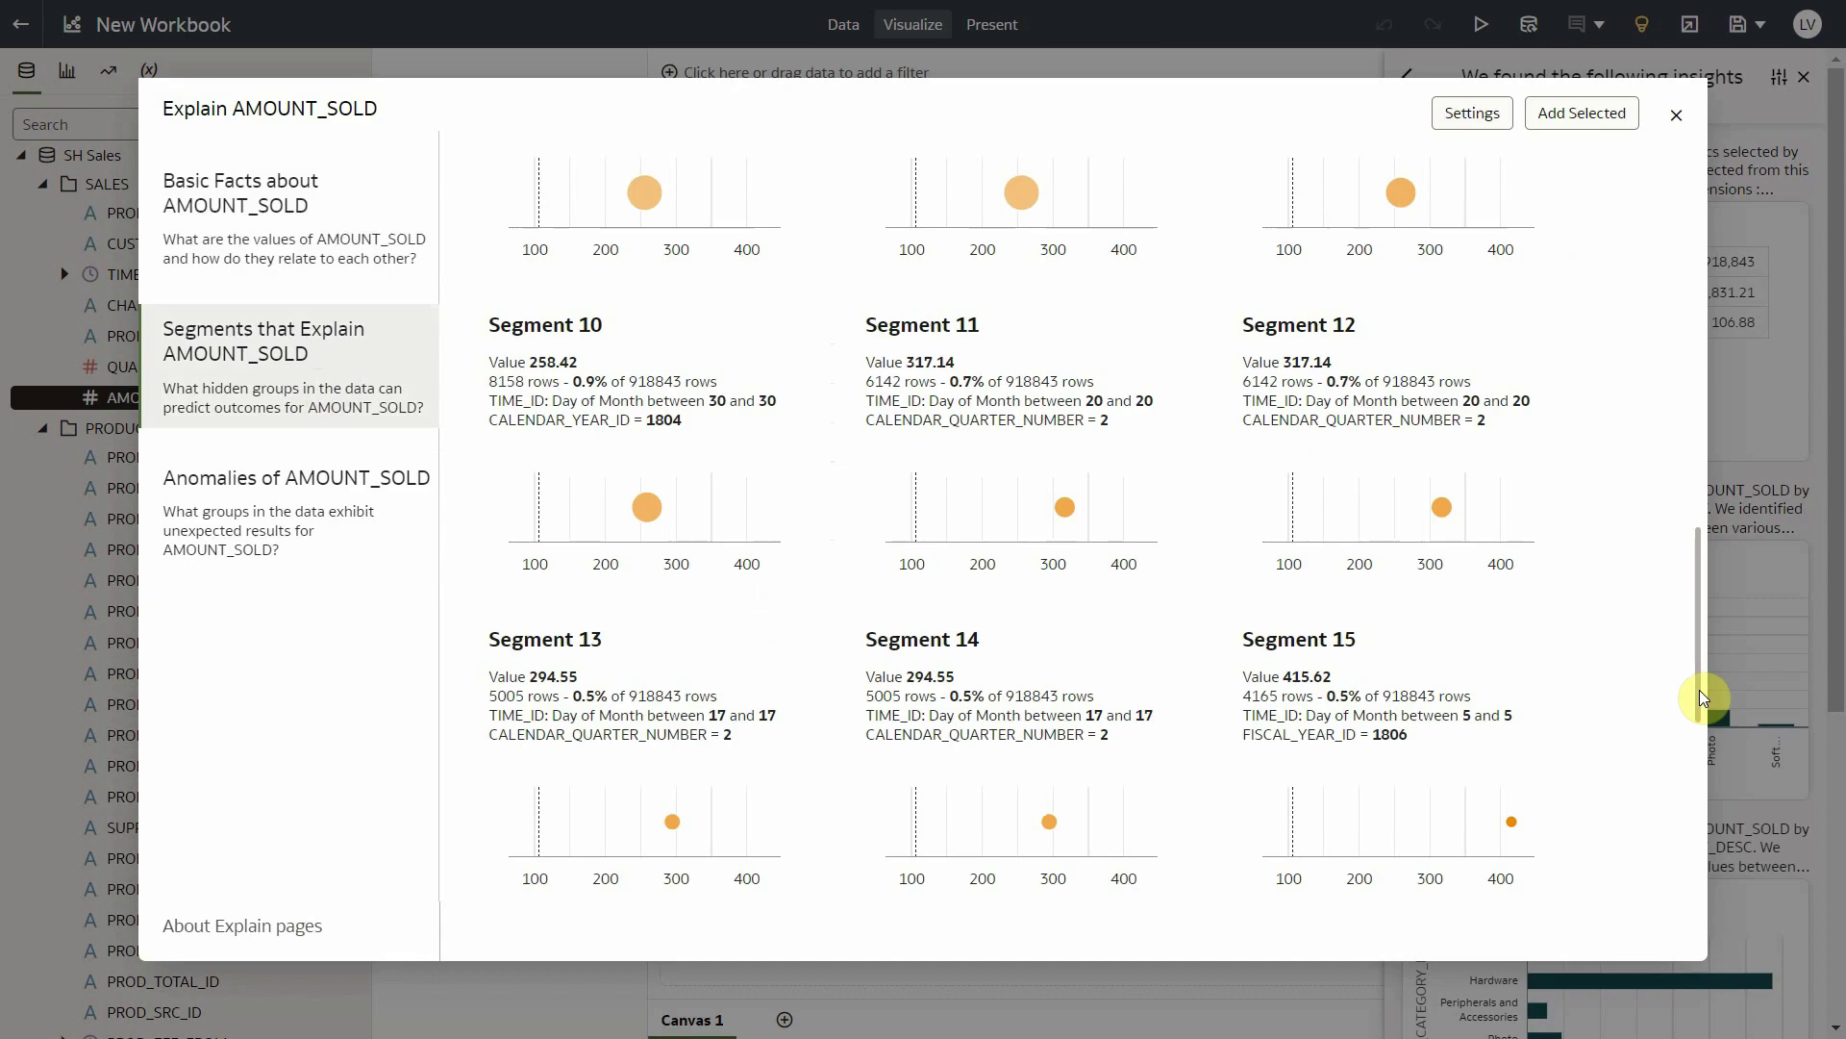
drag(1694, 689, 1716, 250)
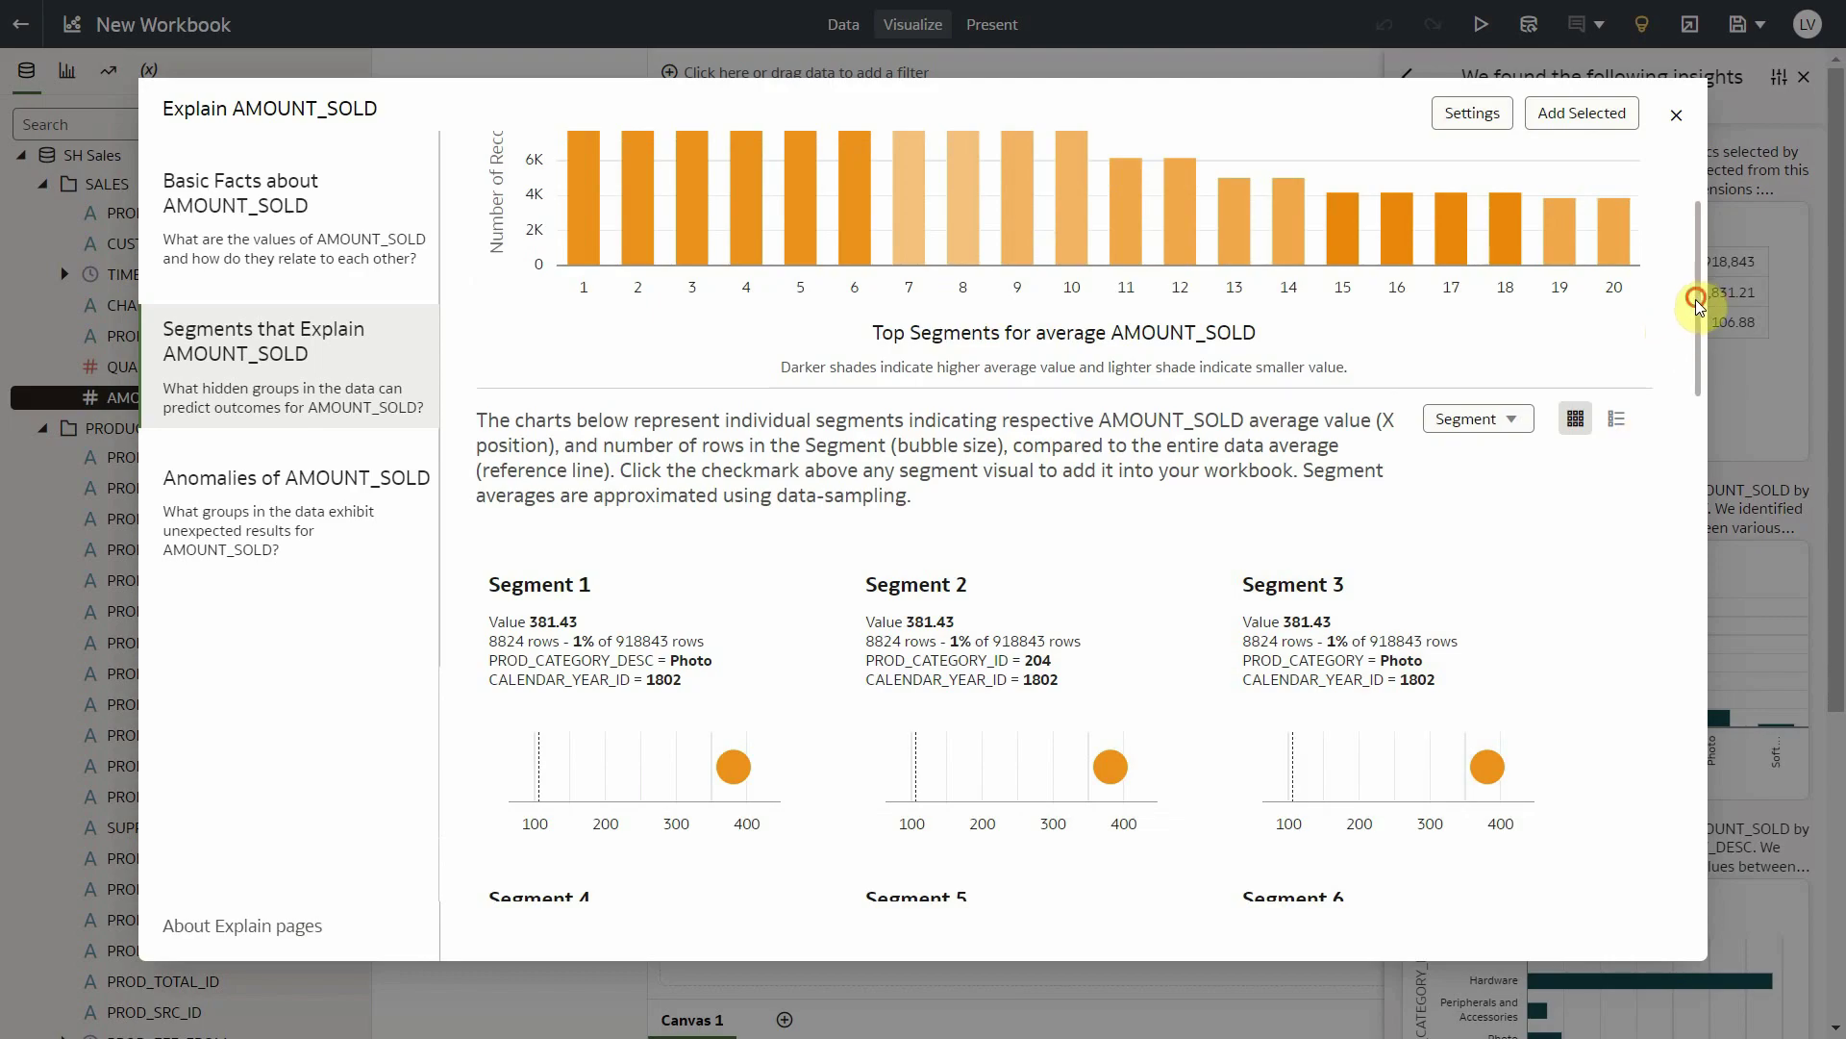
drag(1694, 298, 1690, 766)
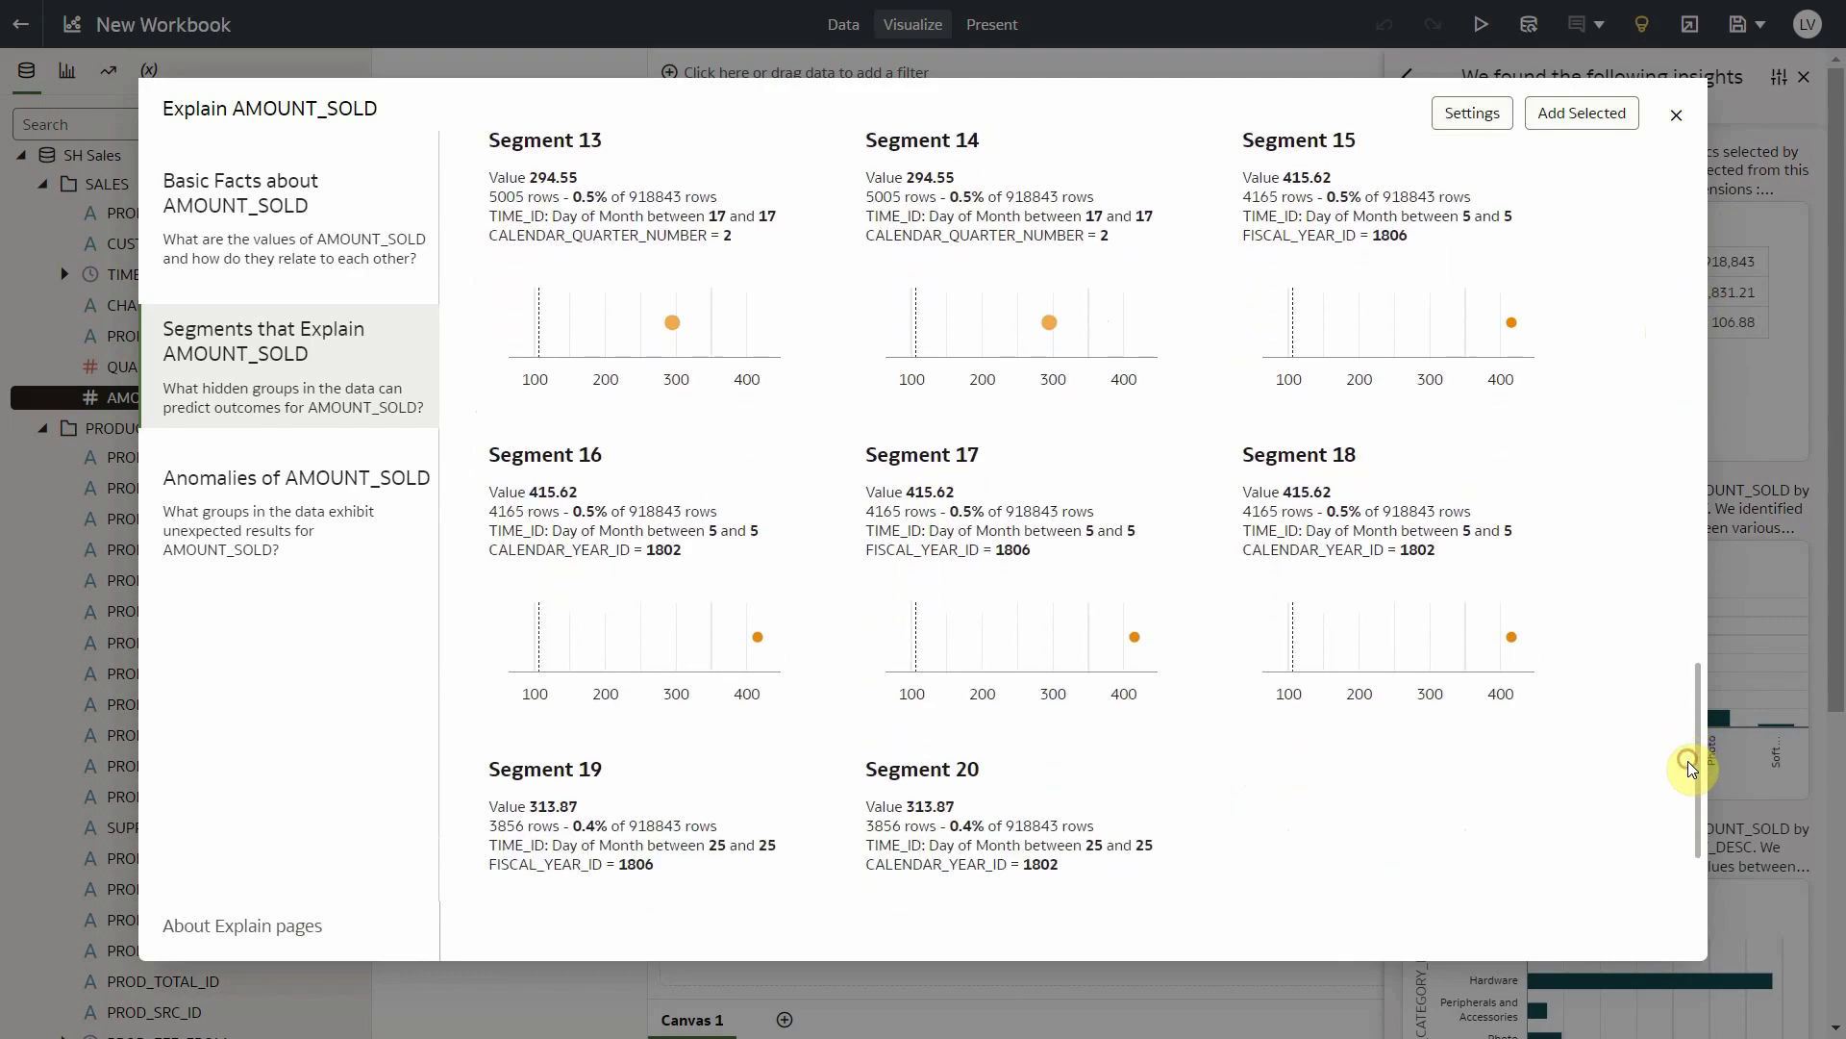
click(1471, 114)
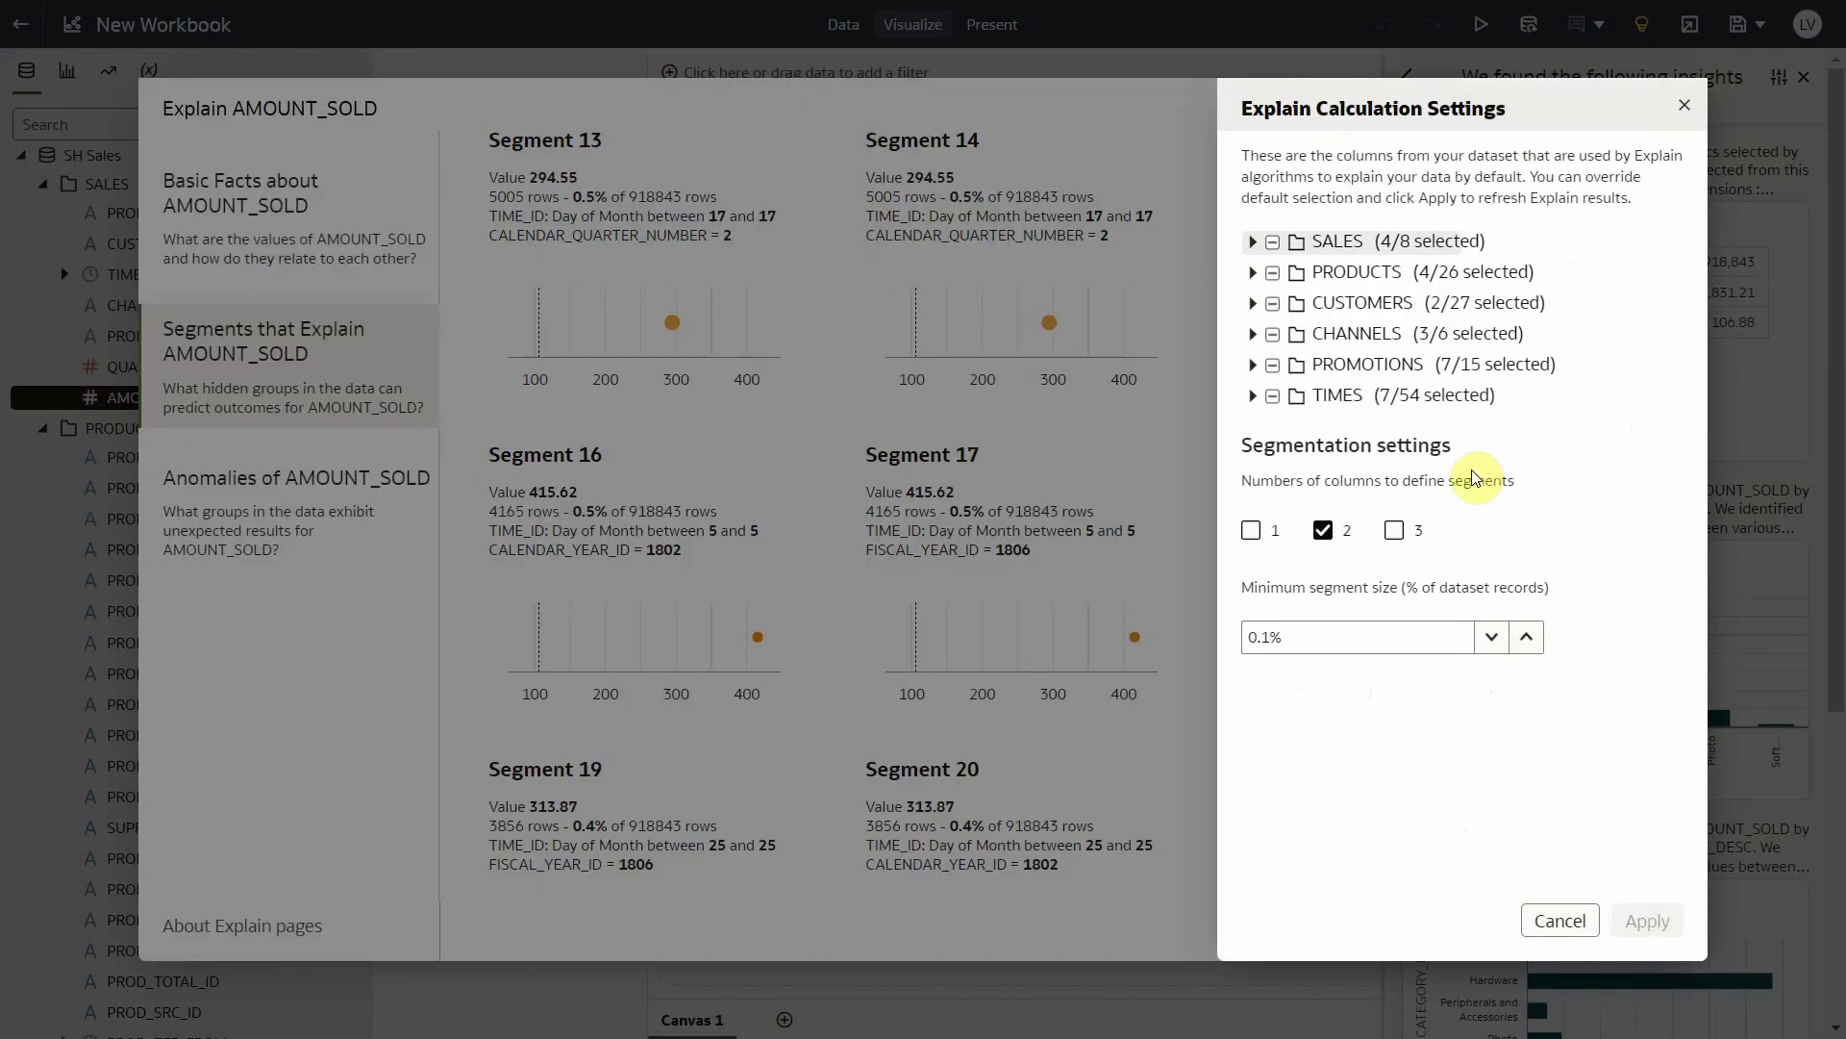
click(1252, 242)
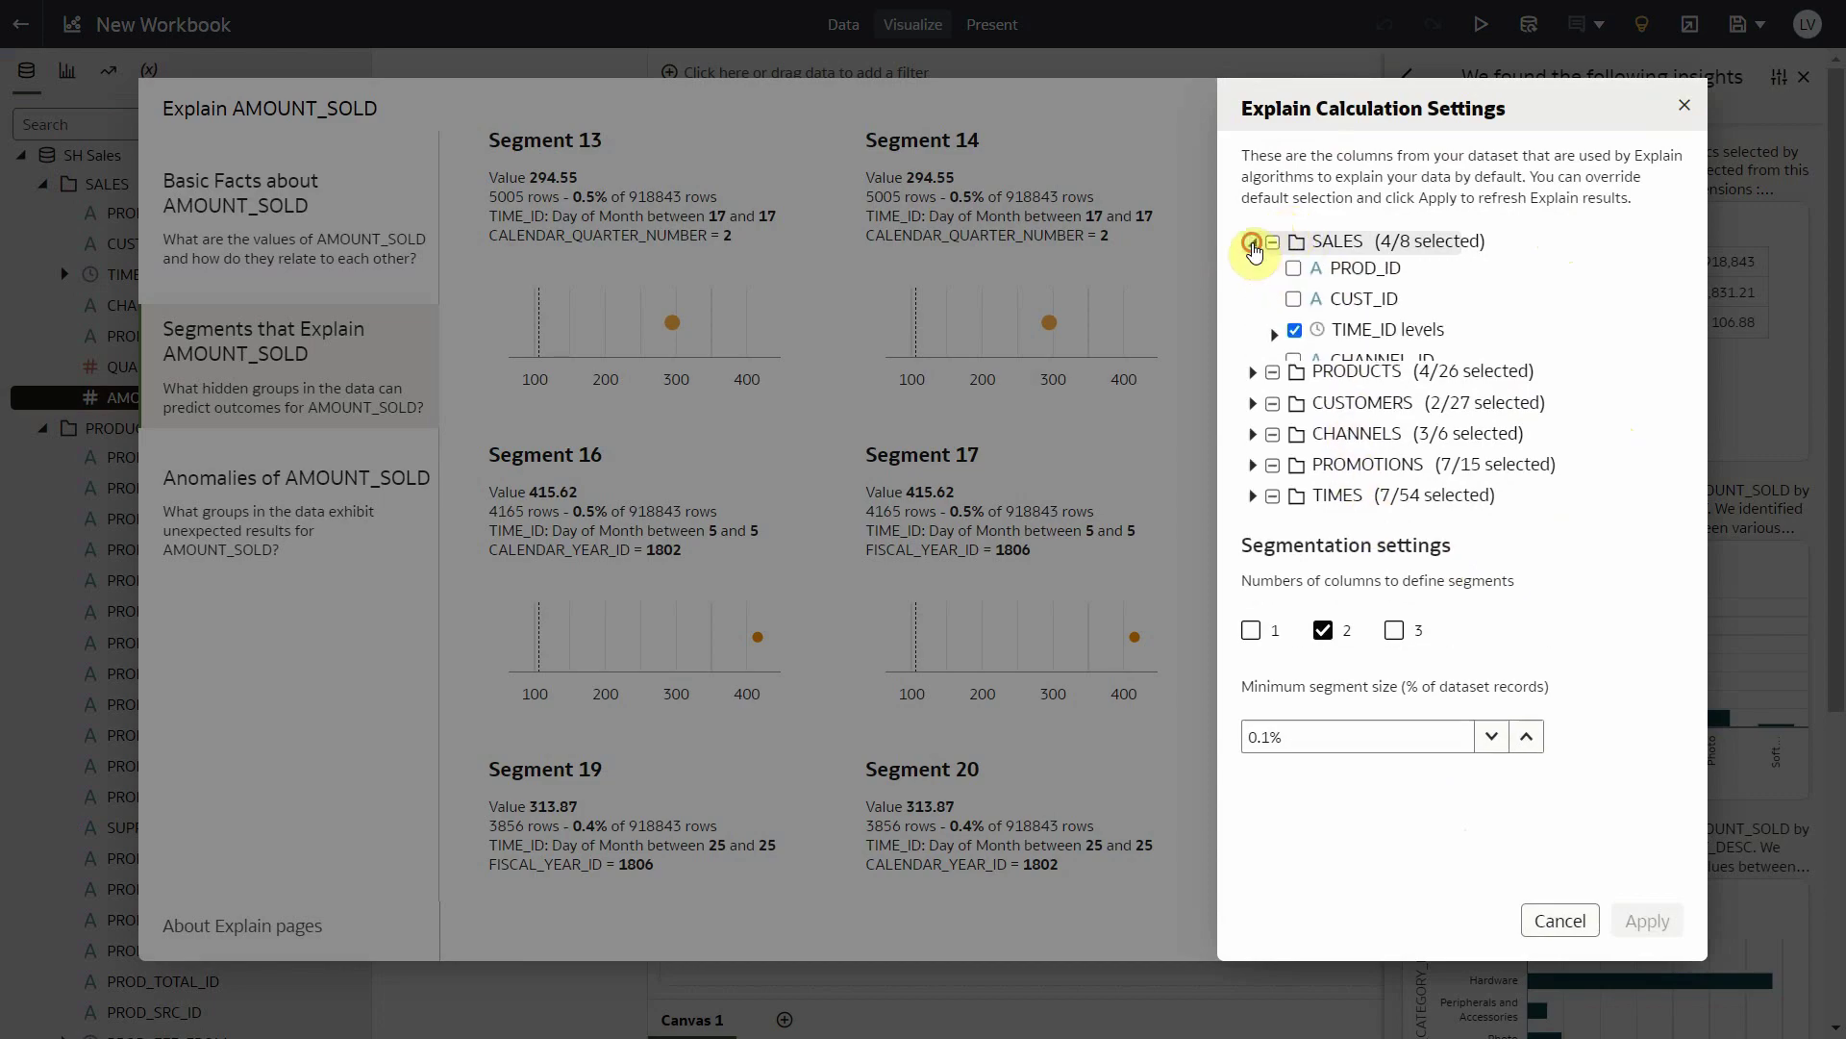
click(1253, 455)
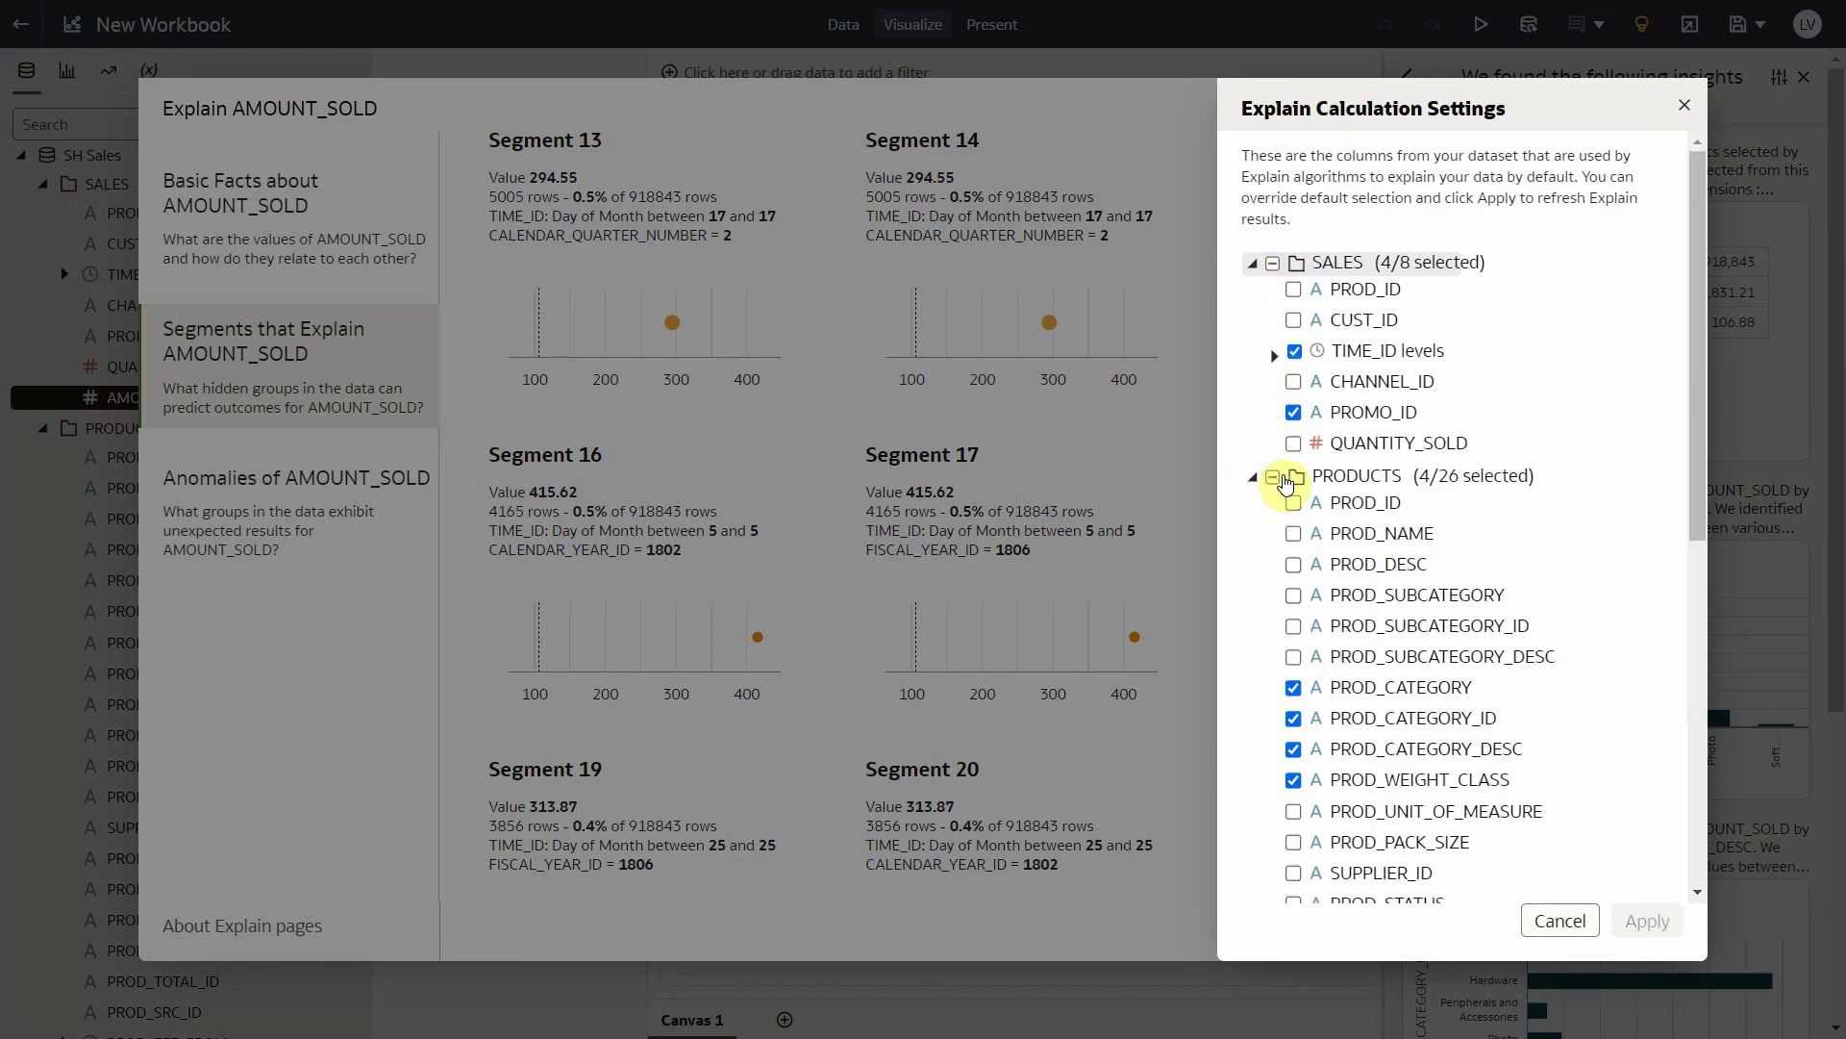
scroll(1293, 506, down, 4)
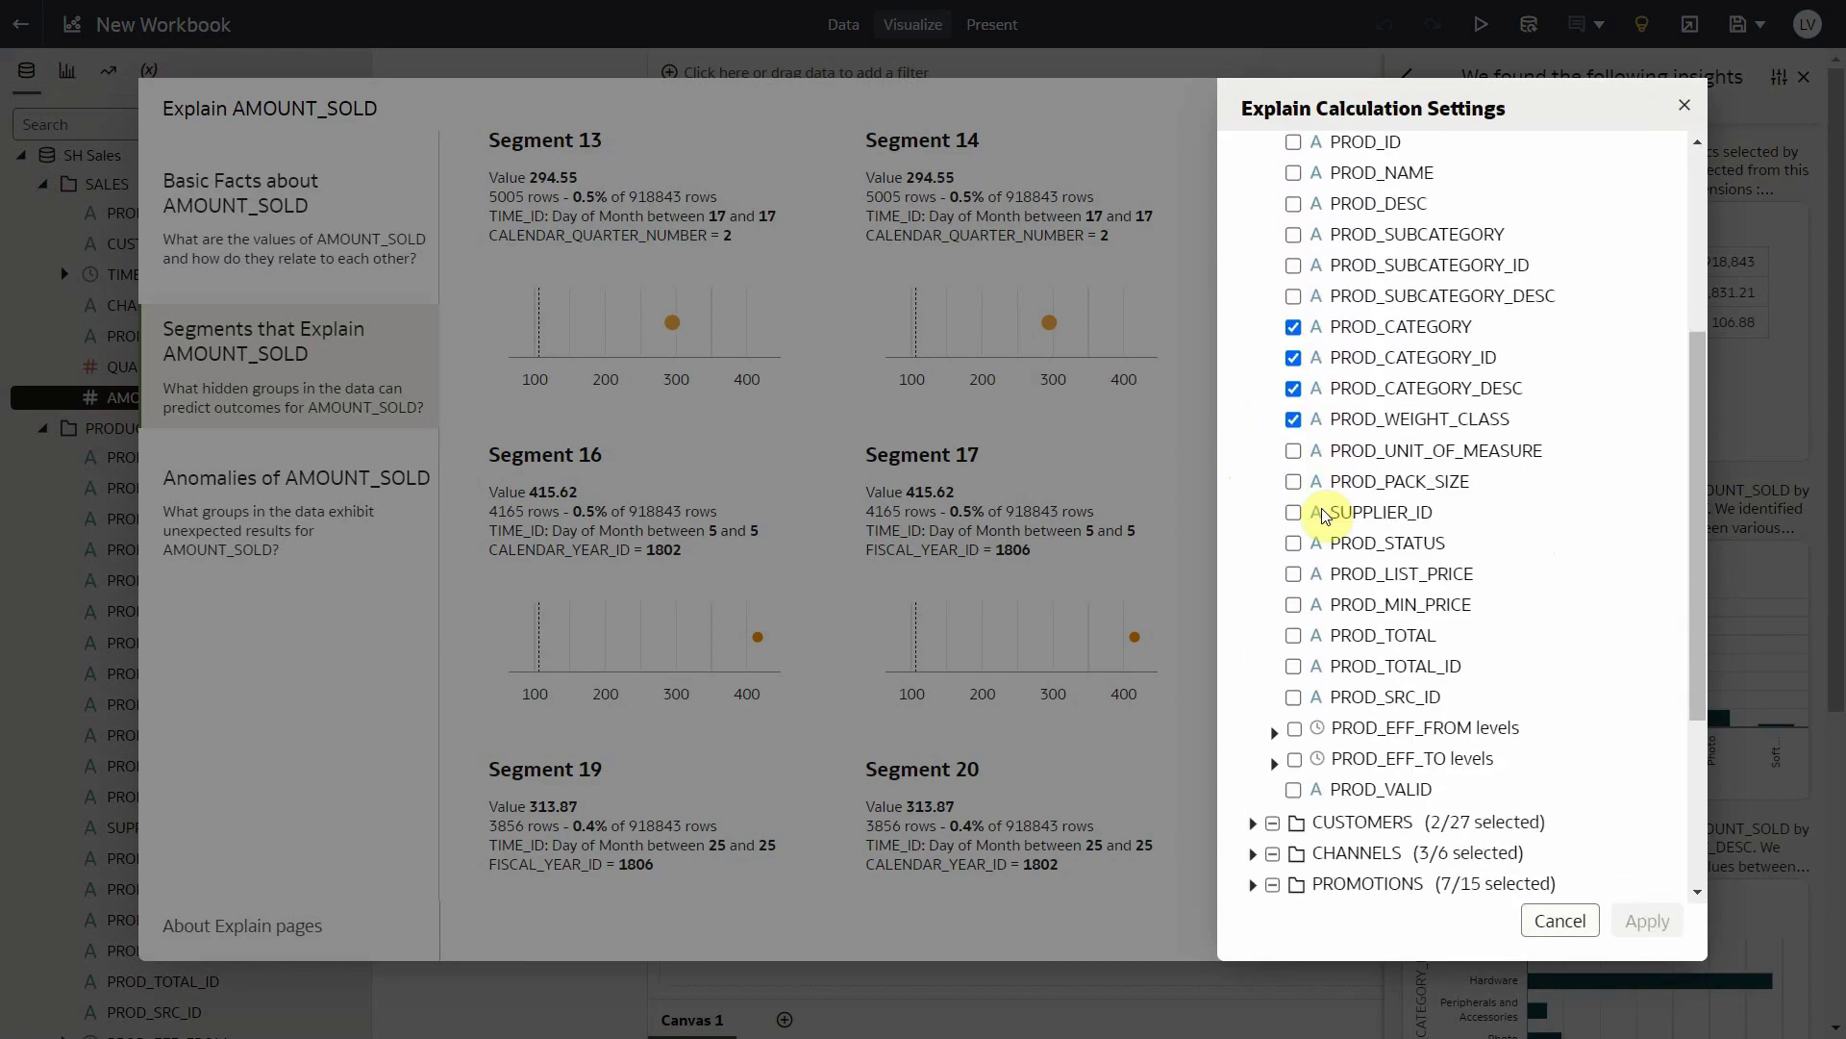
click(1252, 823)
scroll(1366, 755, down, 5)
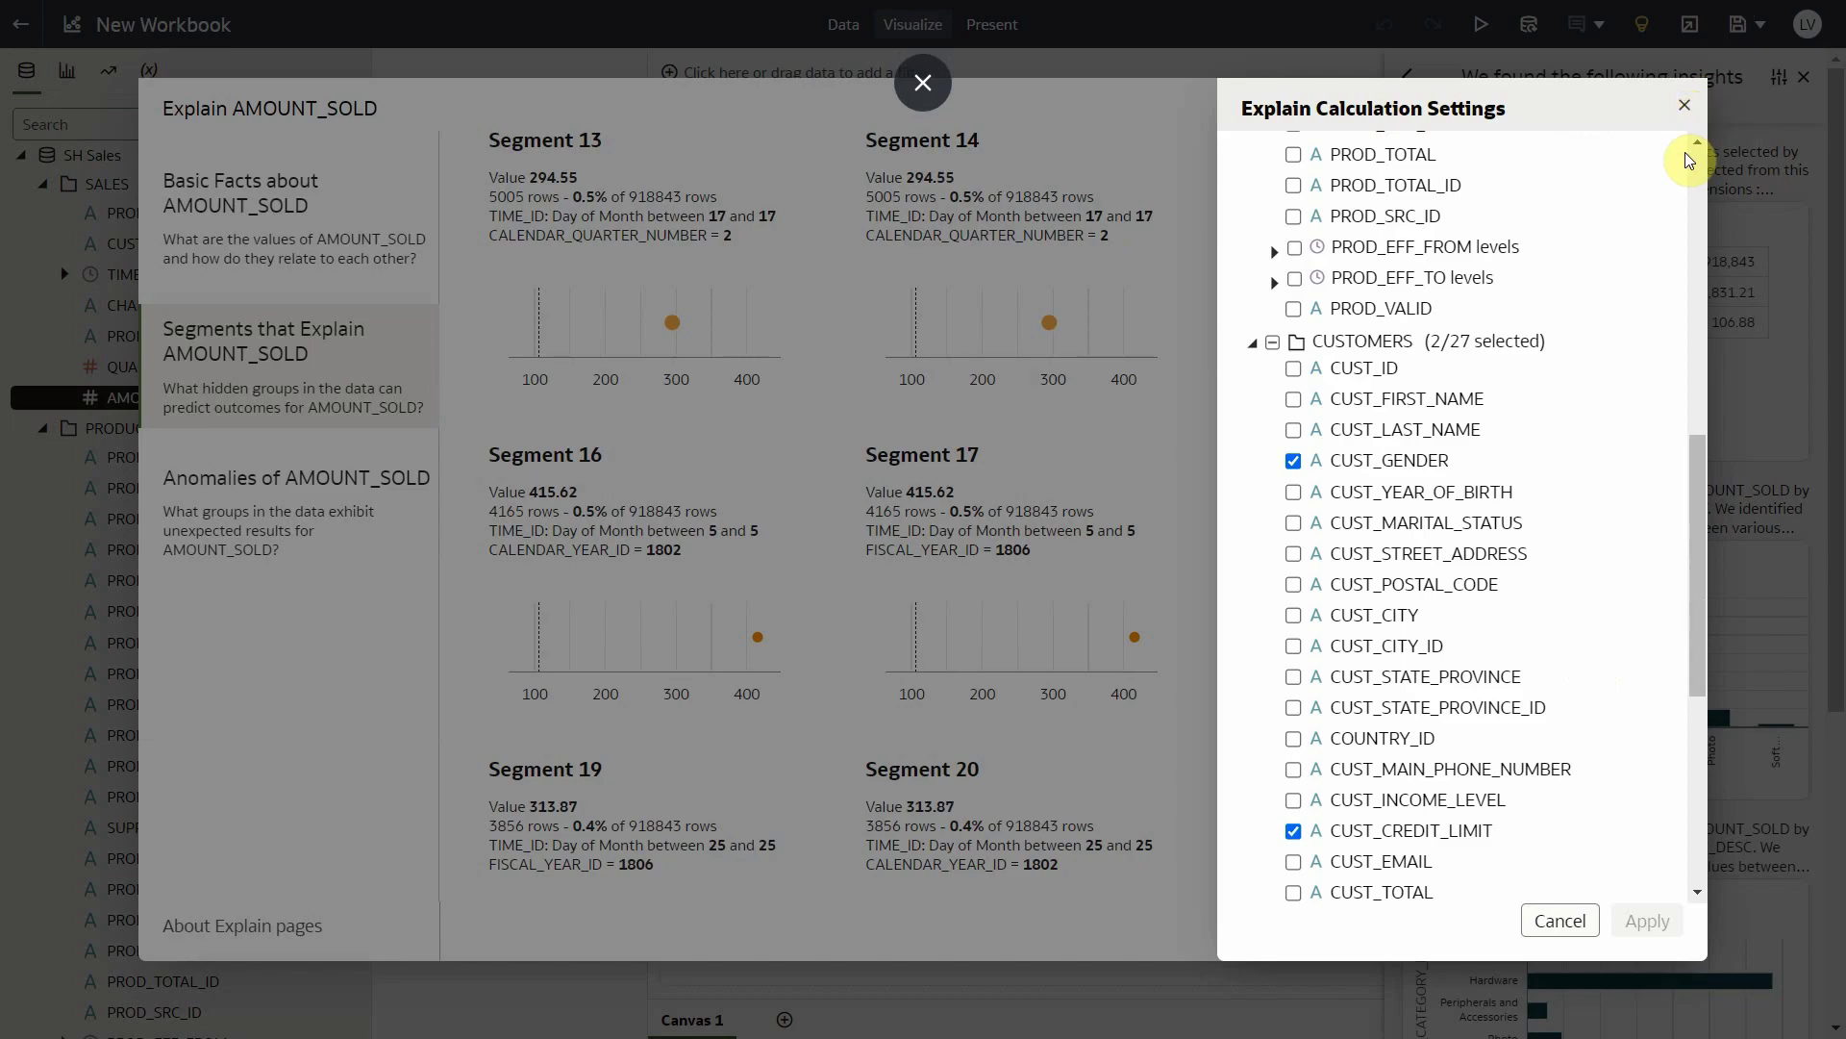
click(1683, 106)
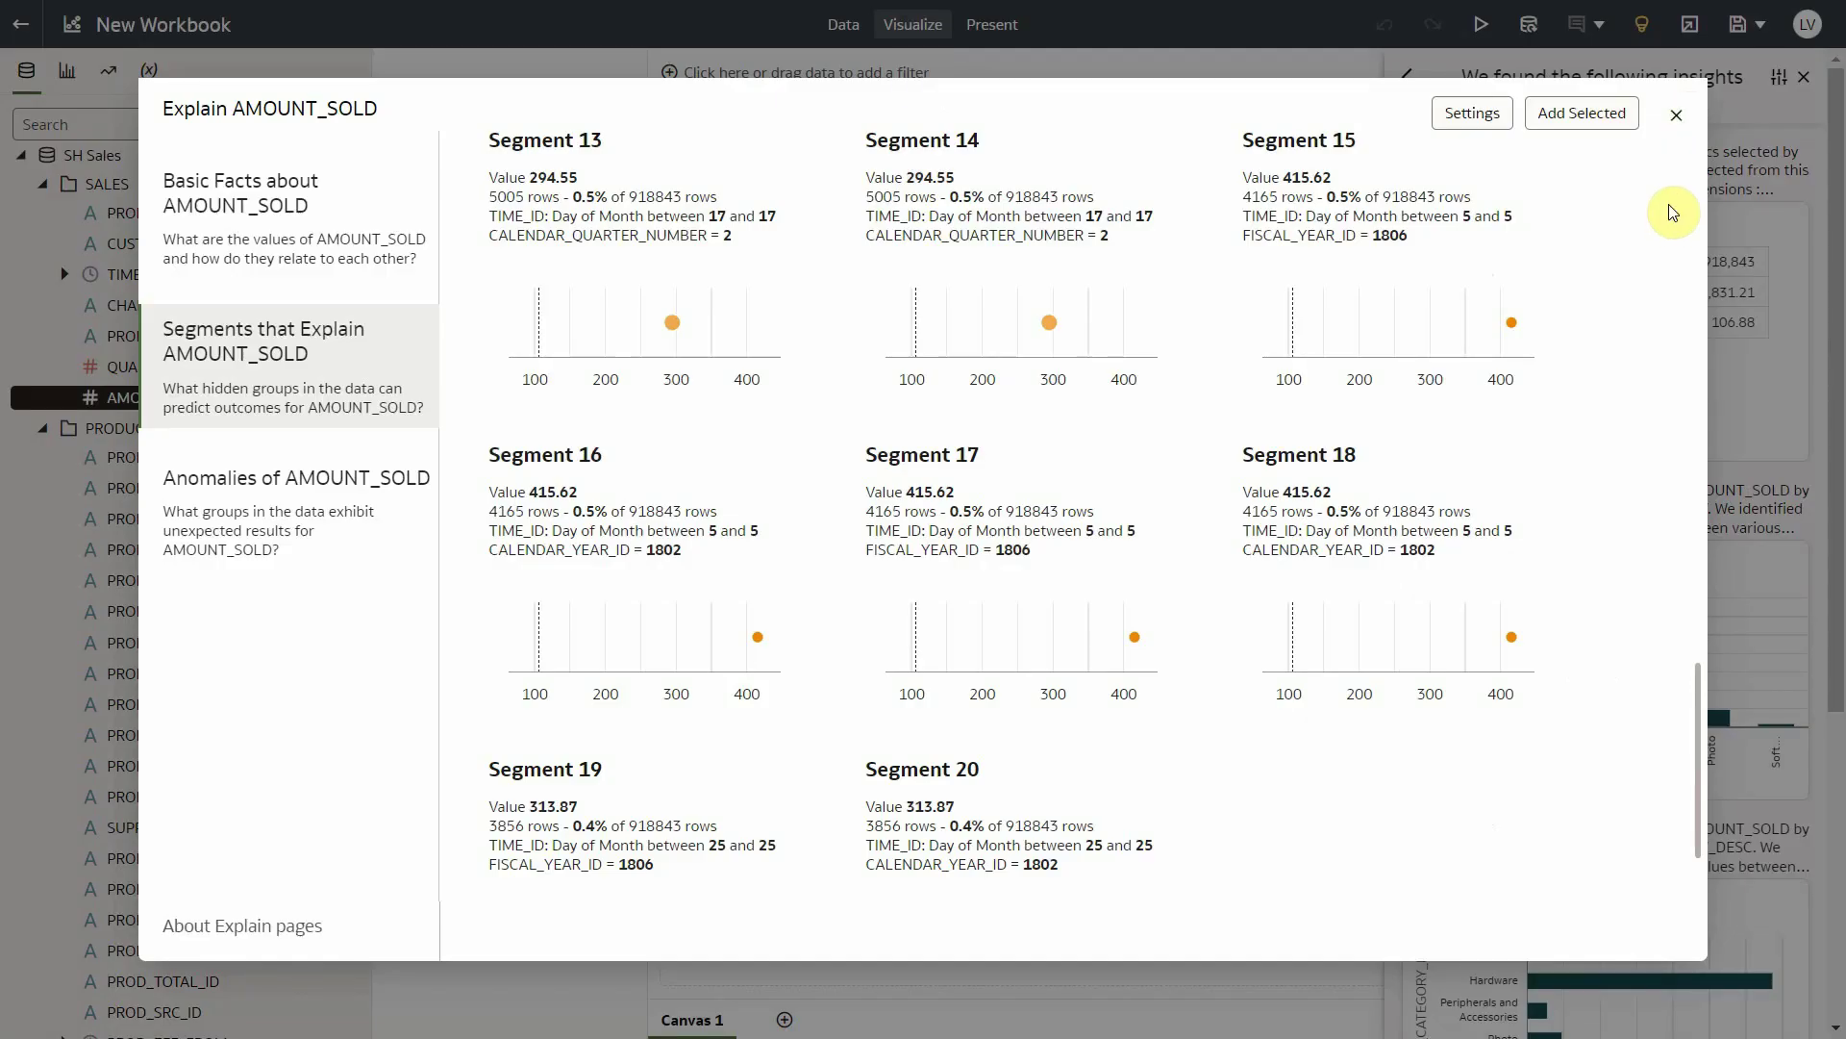
- Close the AMOUNT_SOLD explanation, explain PROD_SUBCATEGORY_DESC, and view its six key drivers
click(1675, 124)
right_click(262, 618)
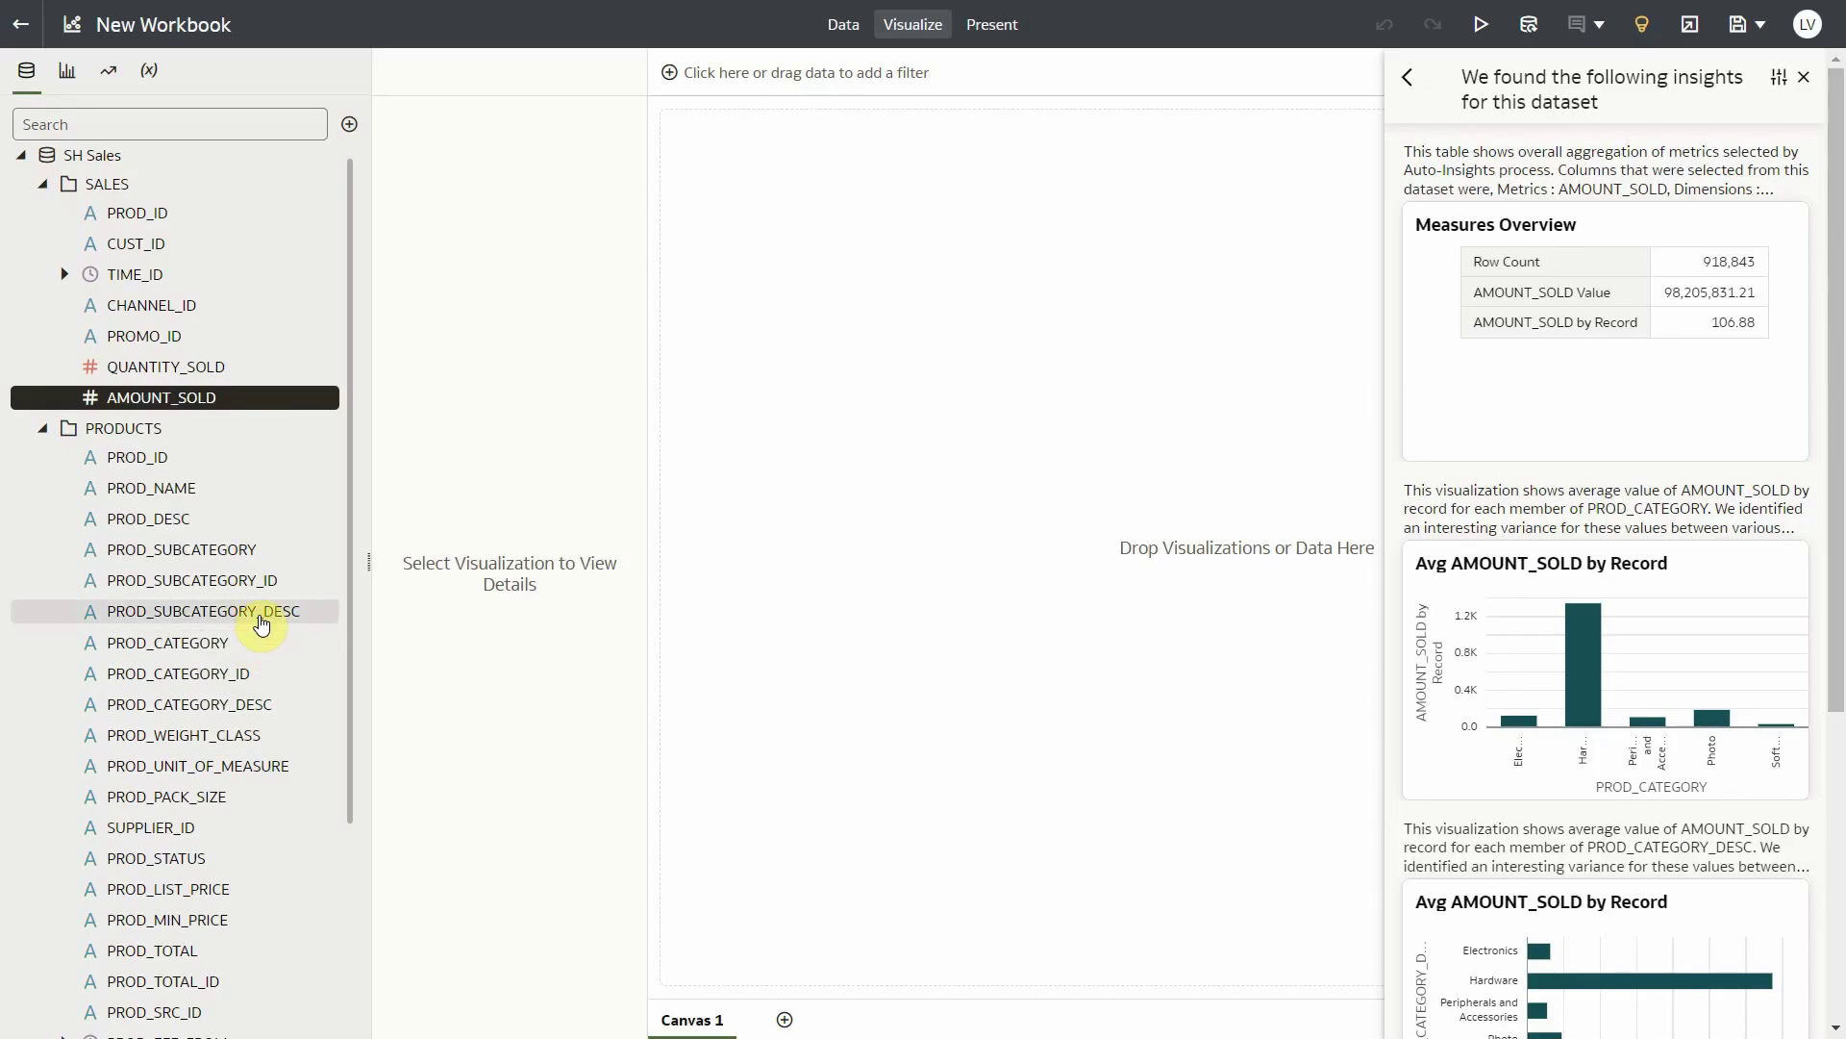
click(354, 738)
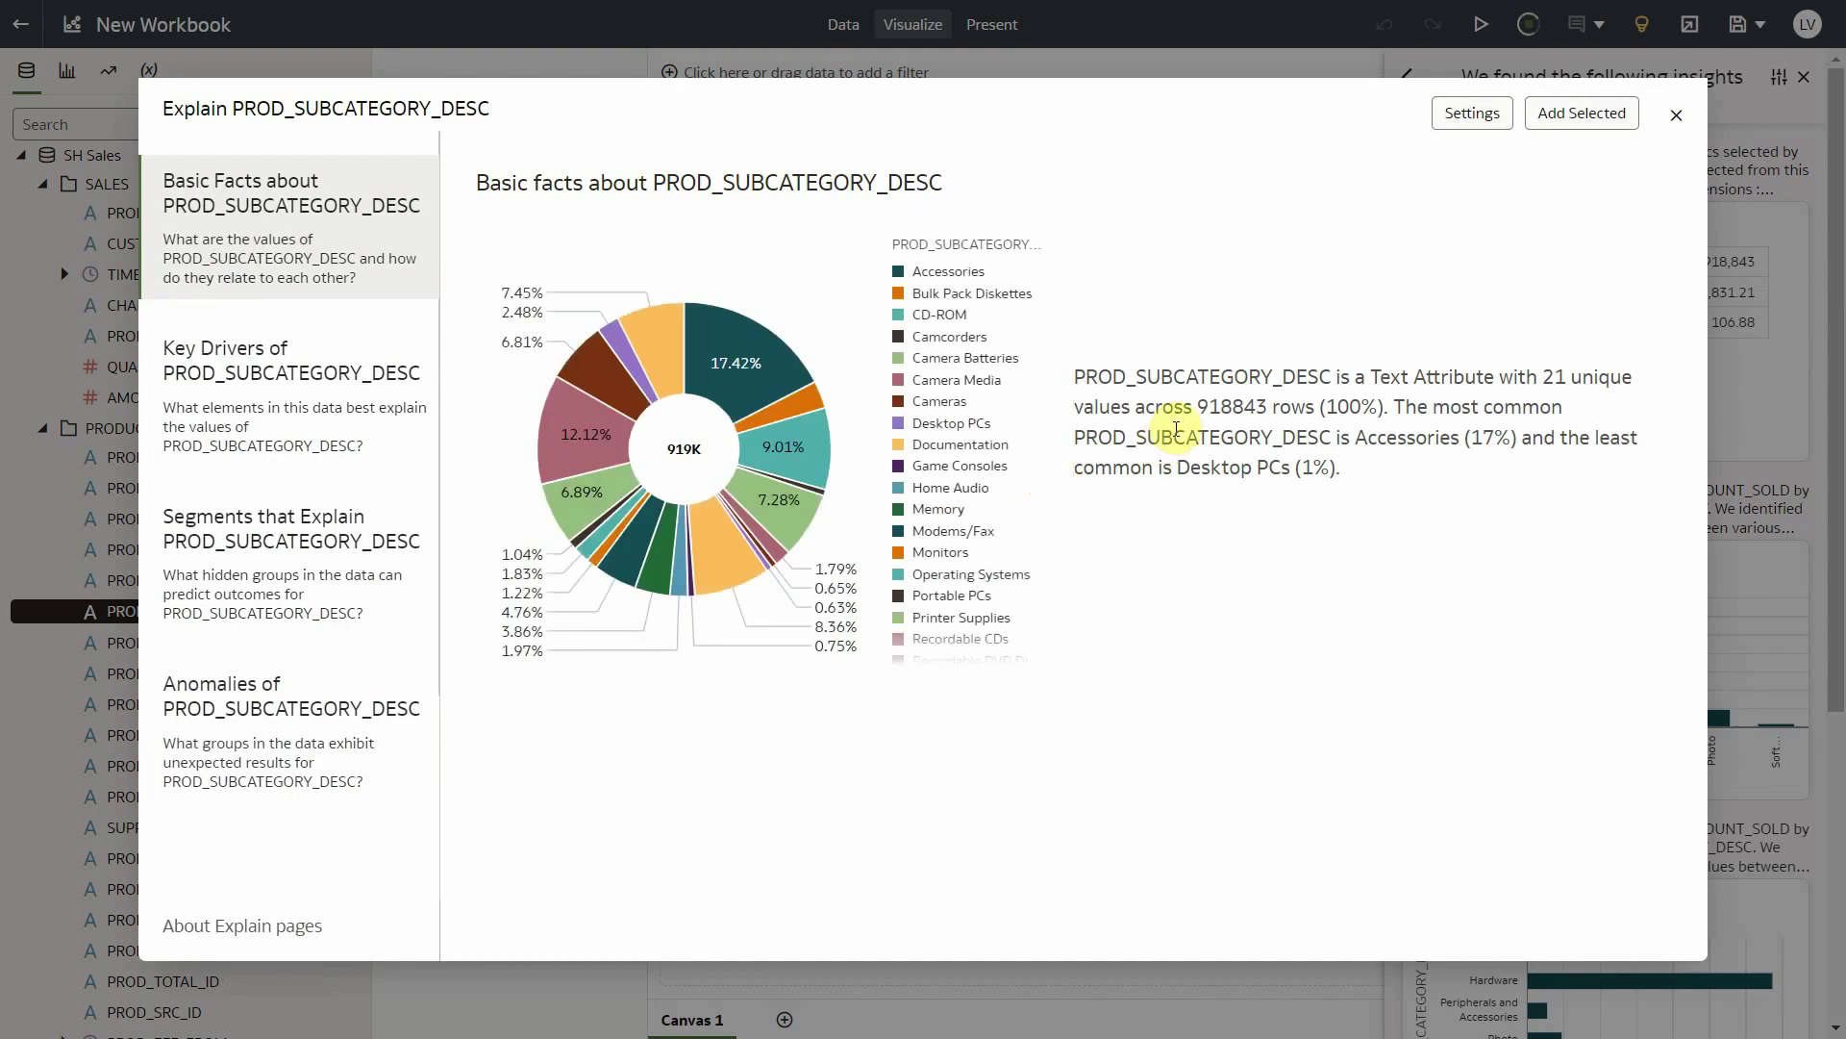
drag(1195, 407, 1337, 409)
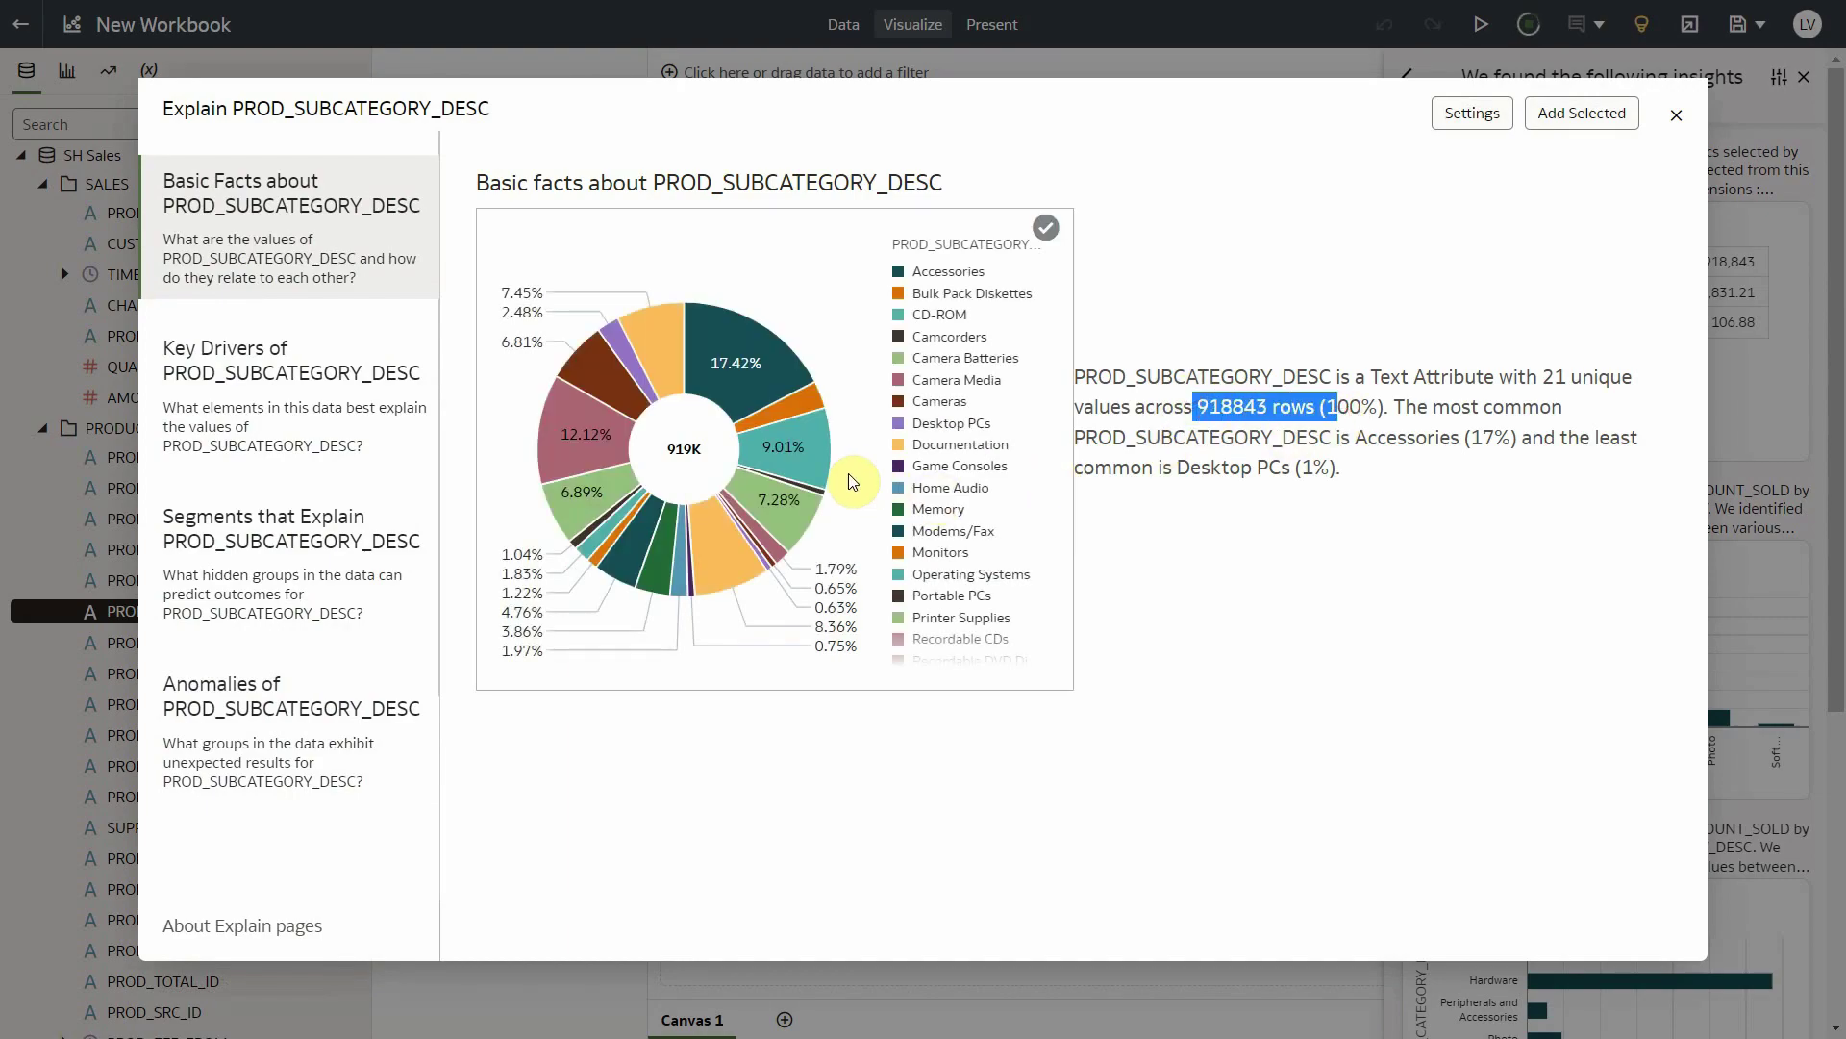
click(252, 427)
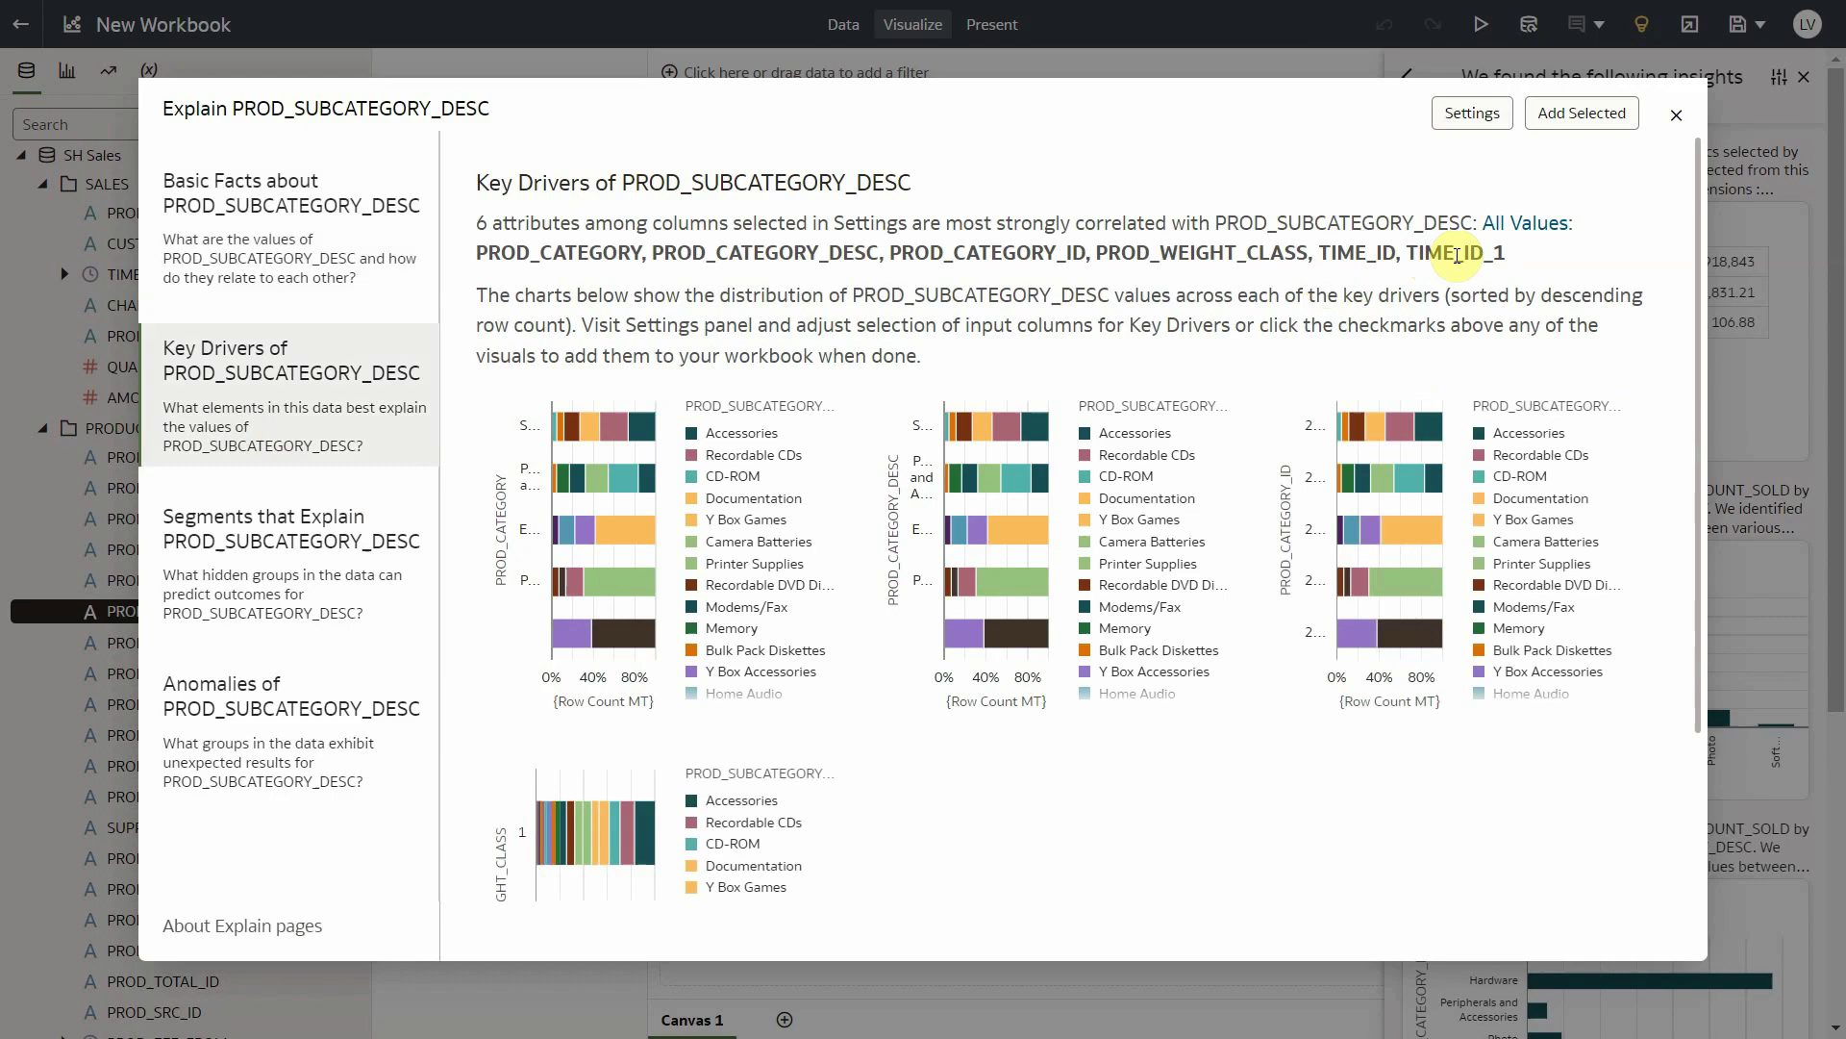
- Browse the top 20 segments explaining PROD_SUBCATEGORY_DESC, such as Recordable DVD Discs and CD-ROM
click(272, 560)
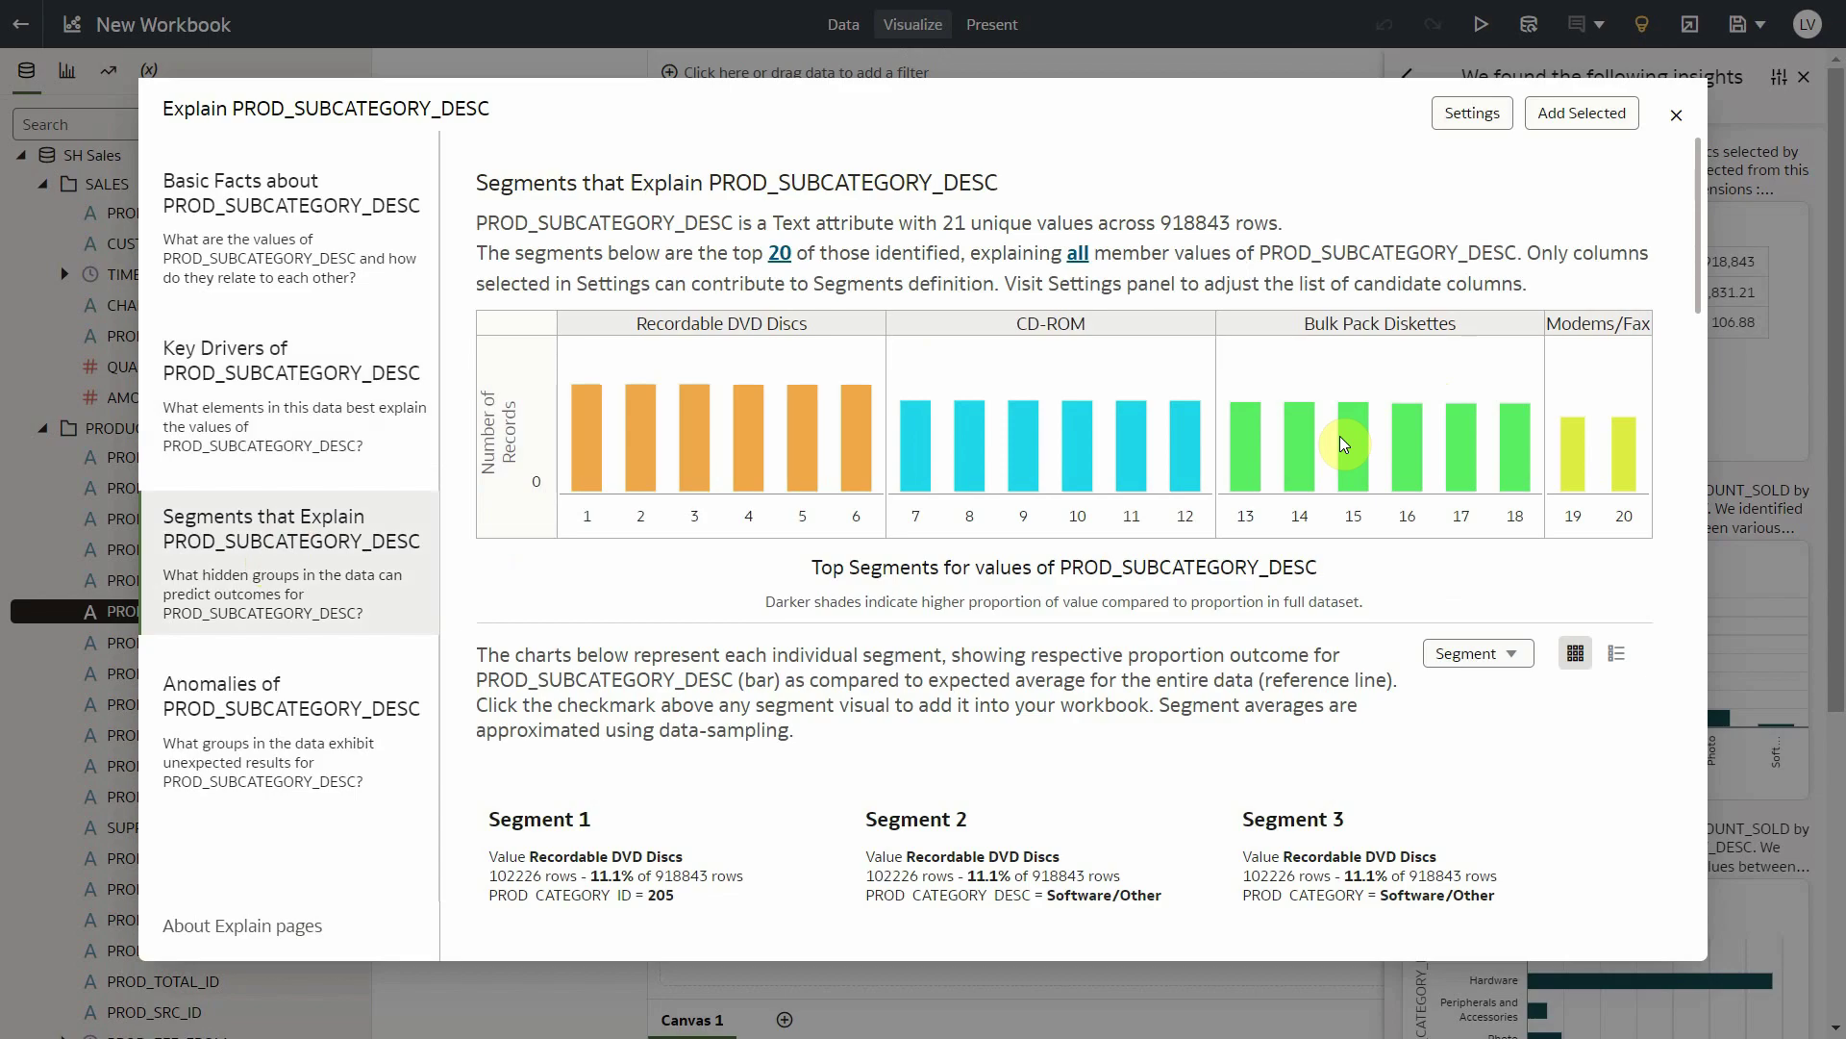
drag(1696, 220, 1693, 329)
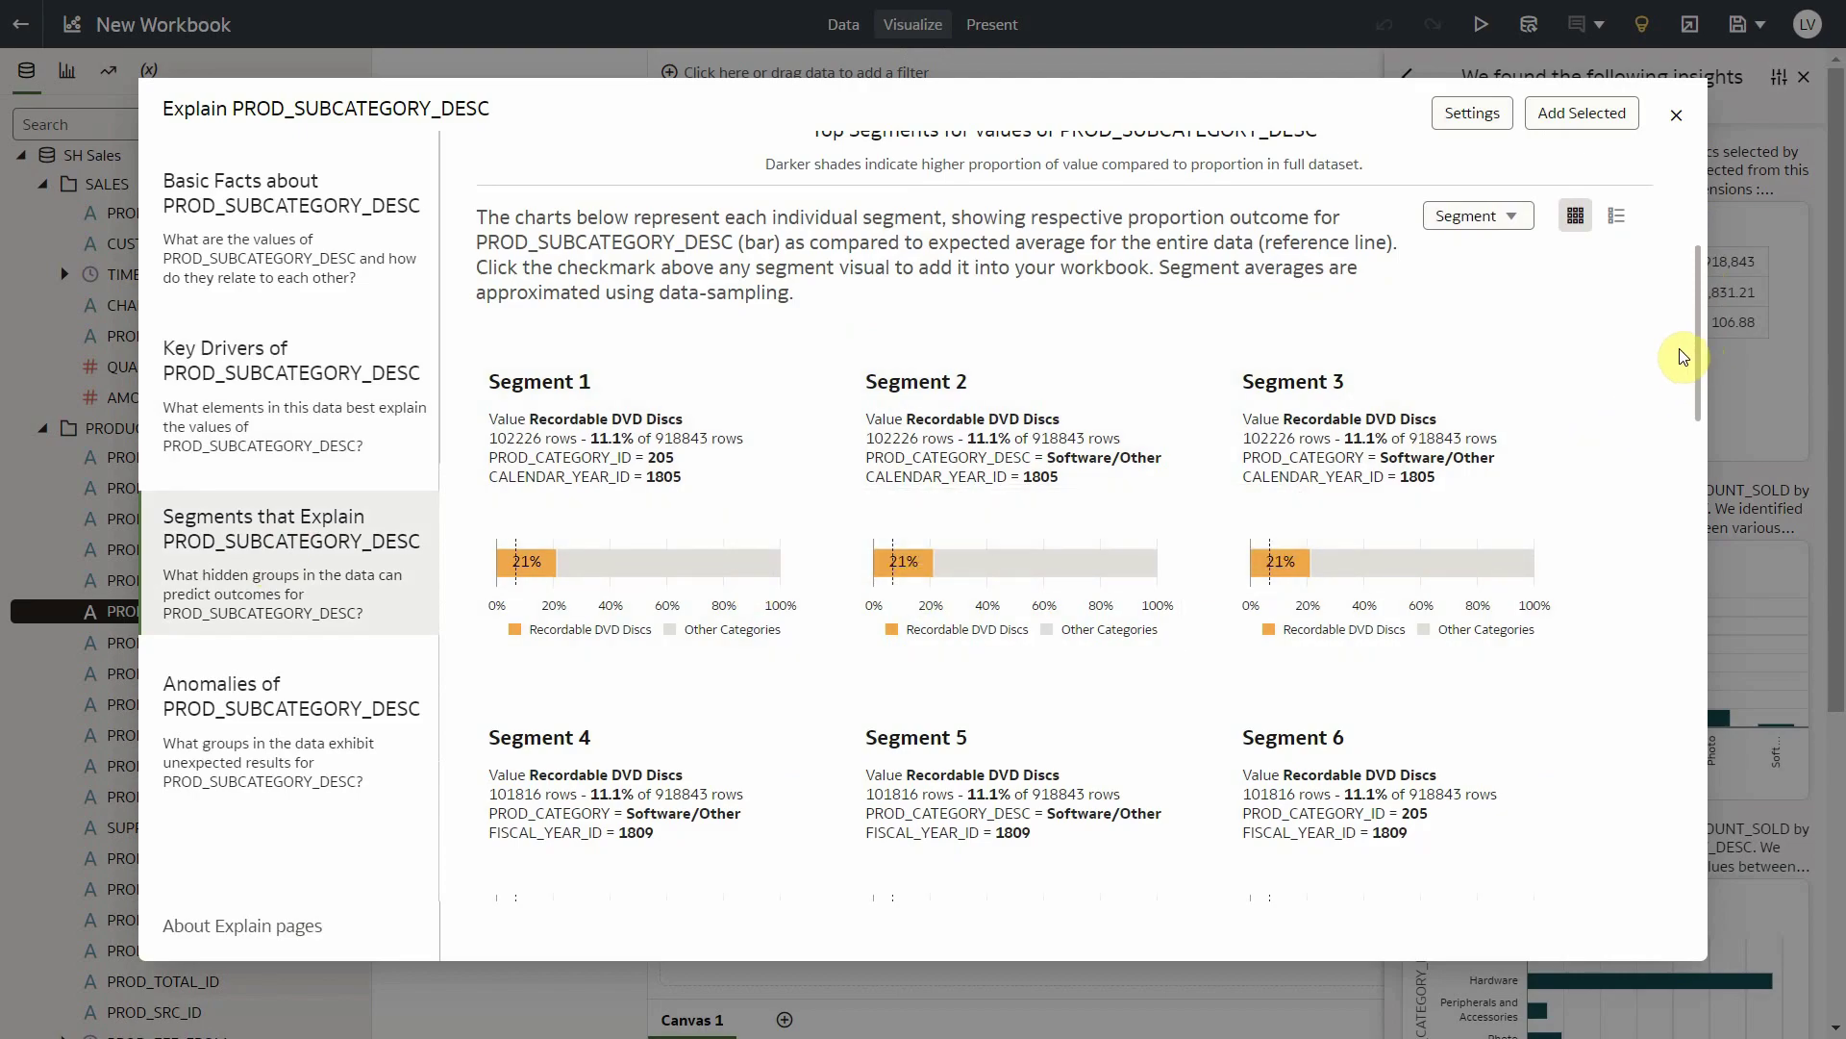
drag(1696, 361, 1695, 692)
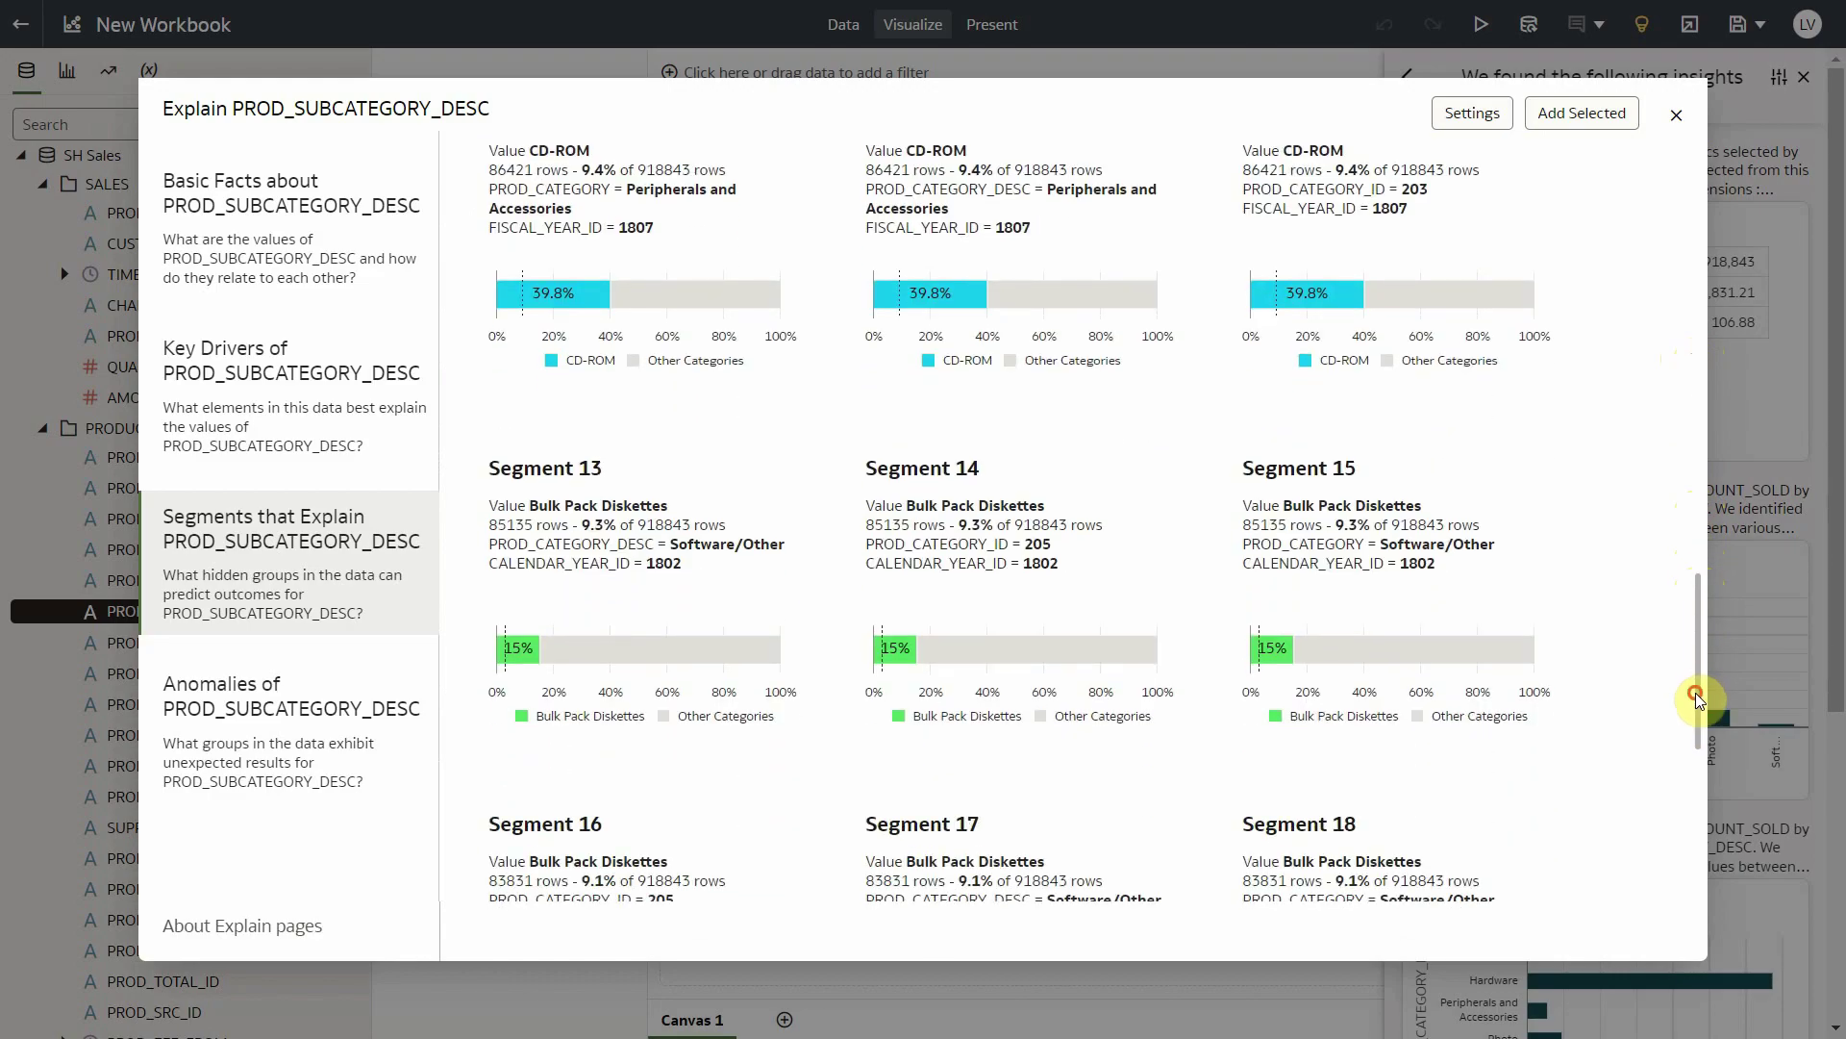